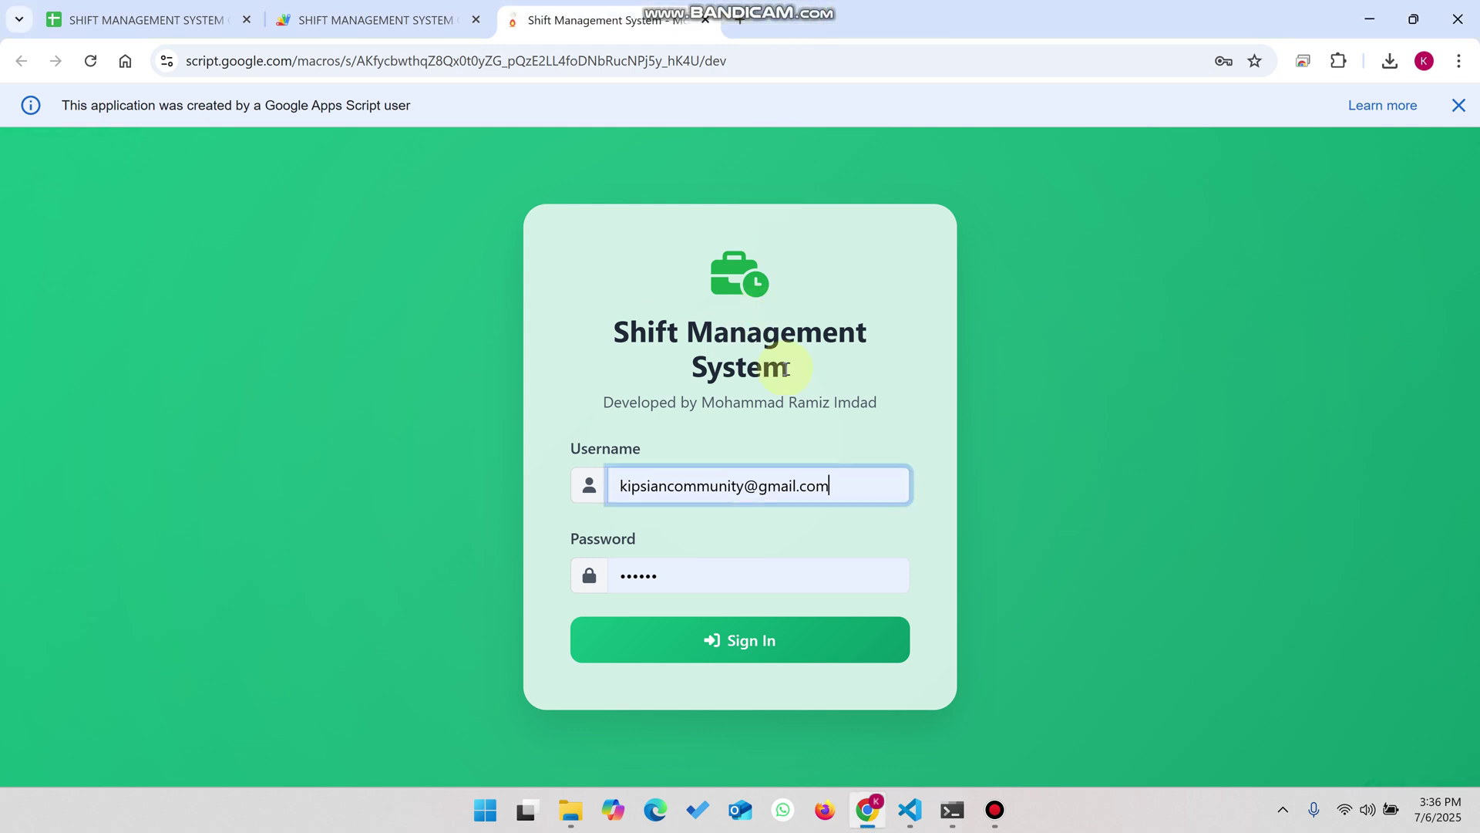
- Highlight the login page title, then switch to the spreadsheet's EMPLOYEES sheet of accounts and roles
drag(788, 367, 595, 329)
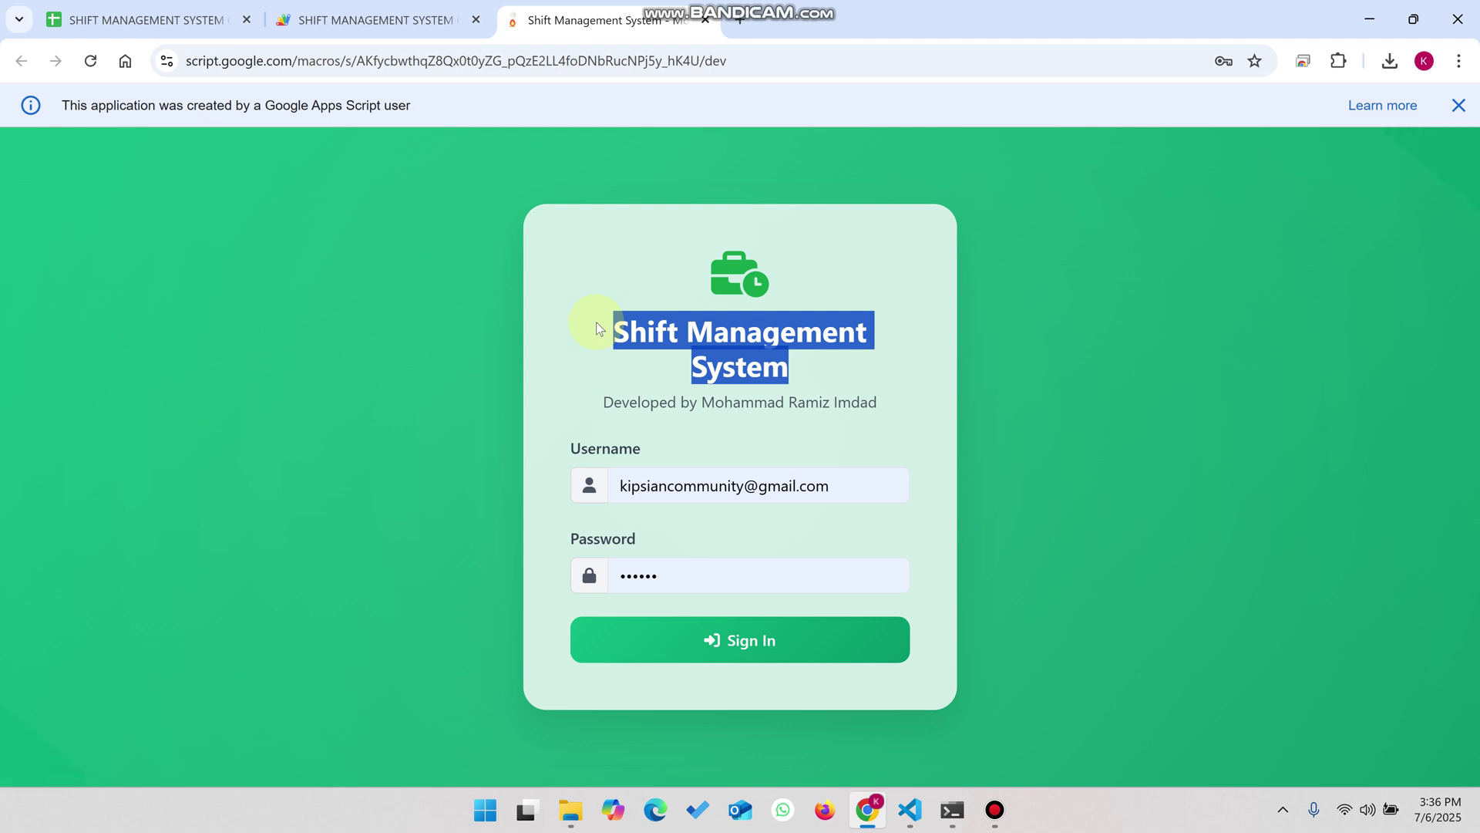
click(133, 19)
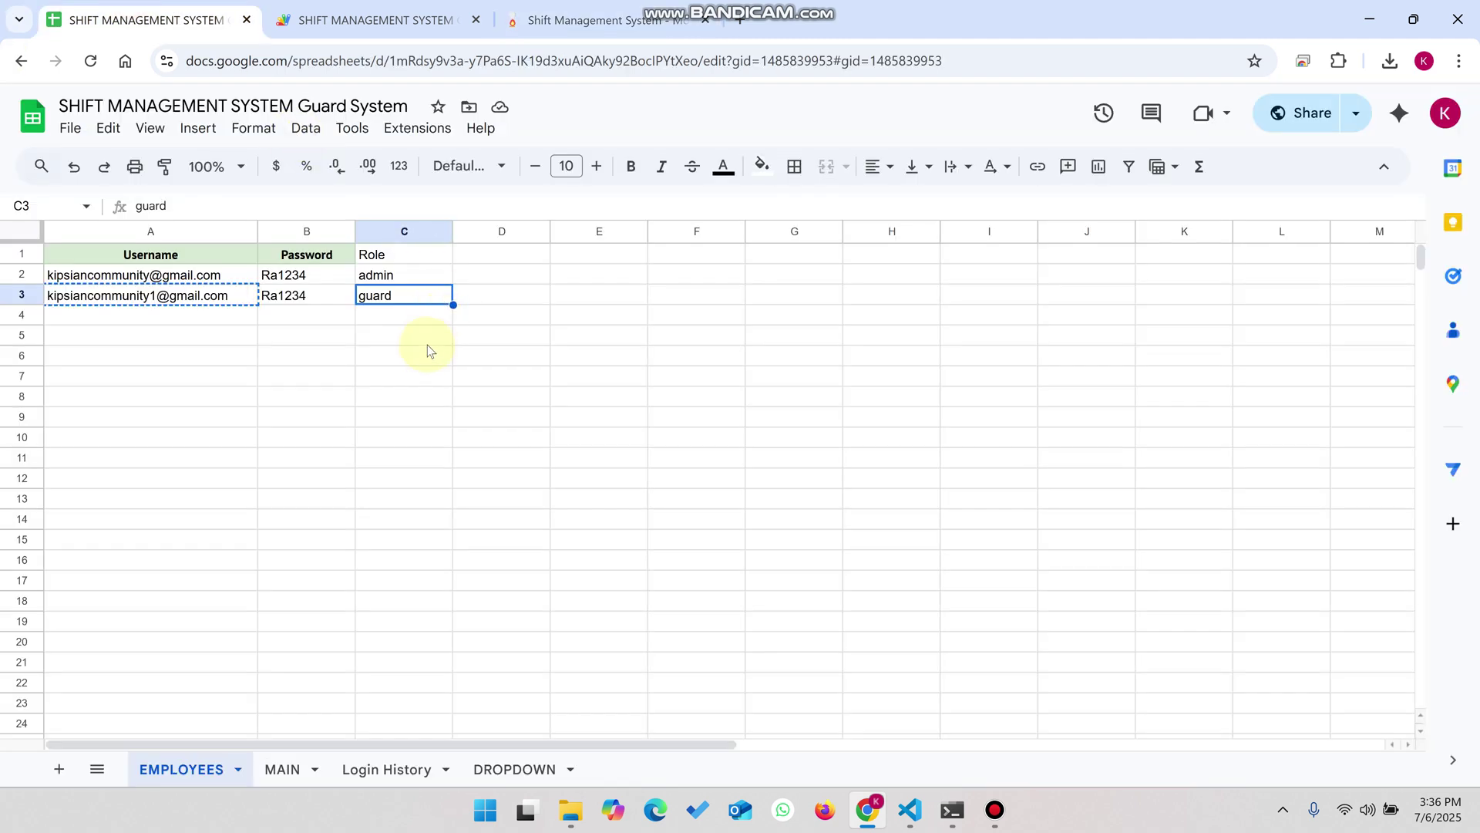
- Check the Role header in C1 and the role in C2, then return to the login page
click(411, 274)
click(392, 257)
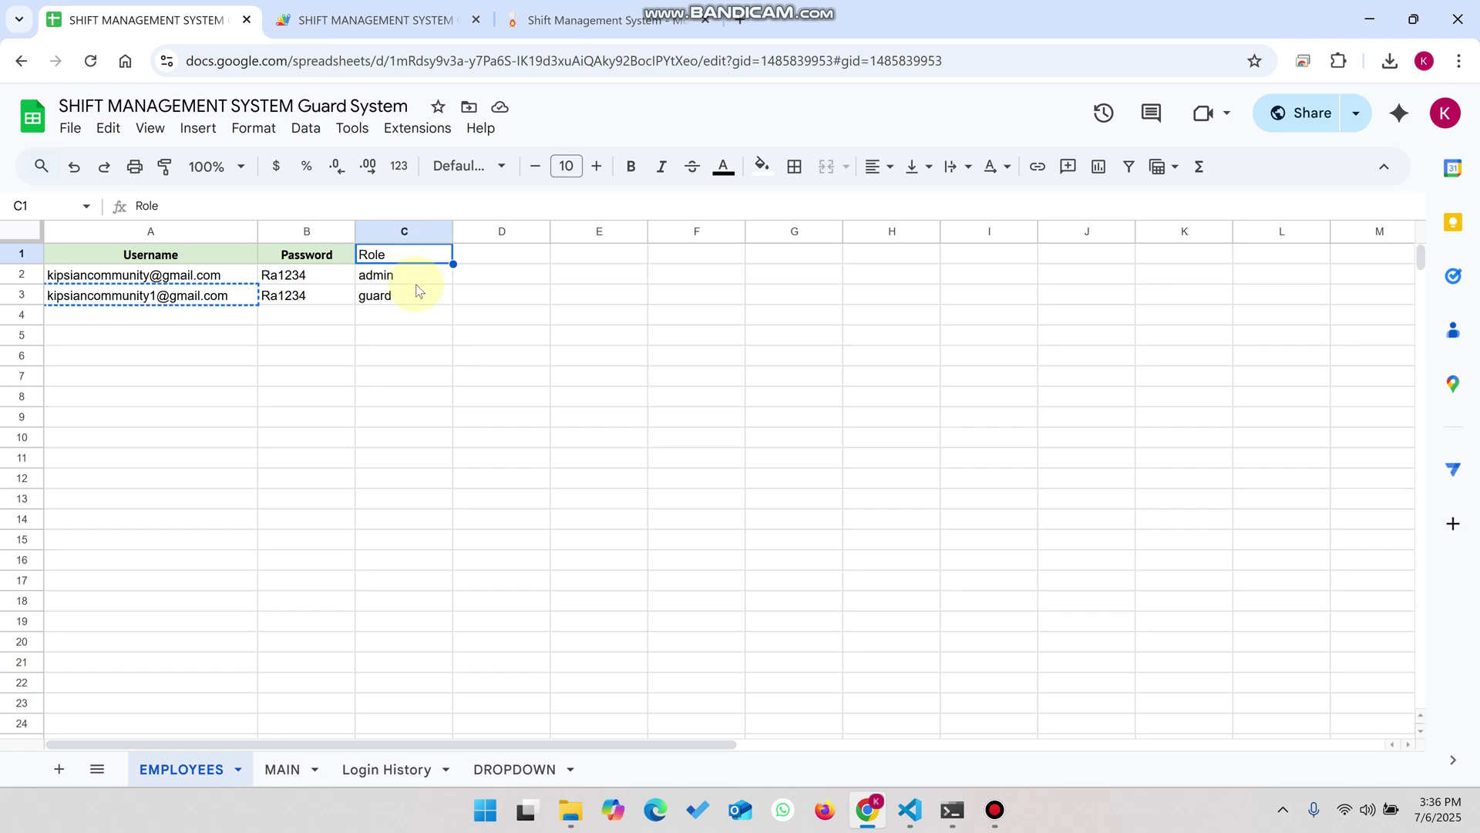
click(559, 17)
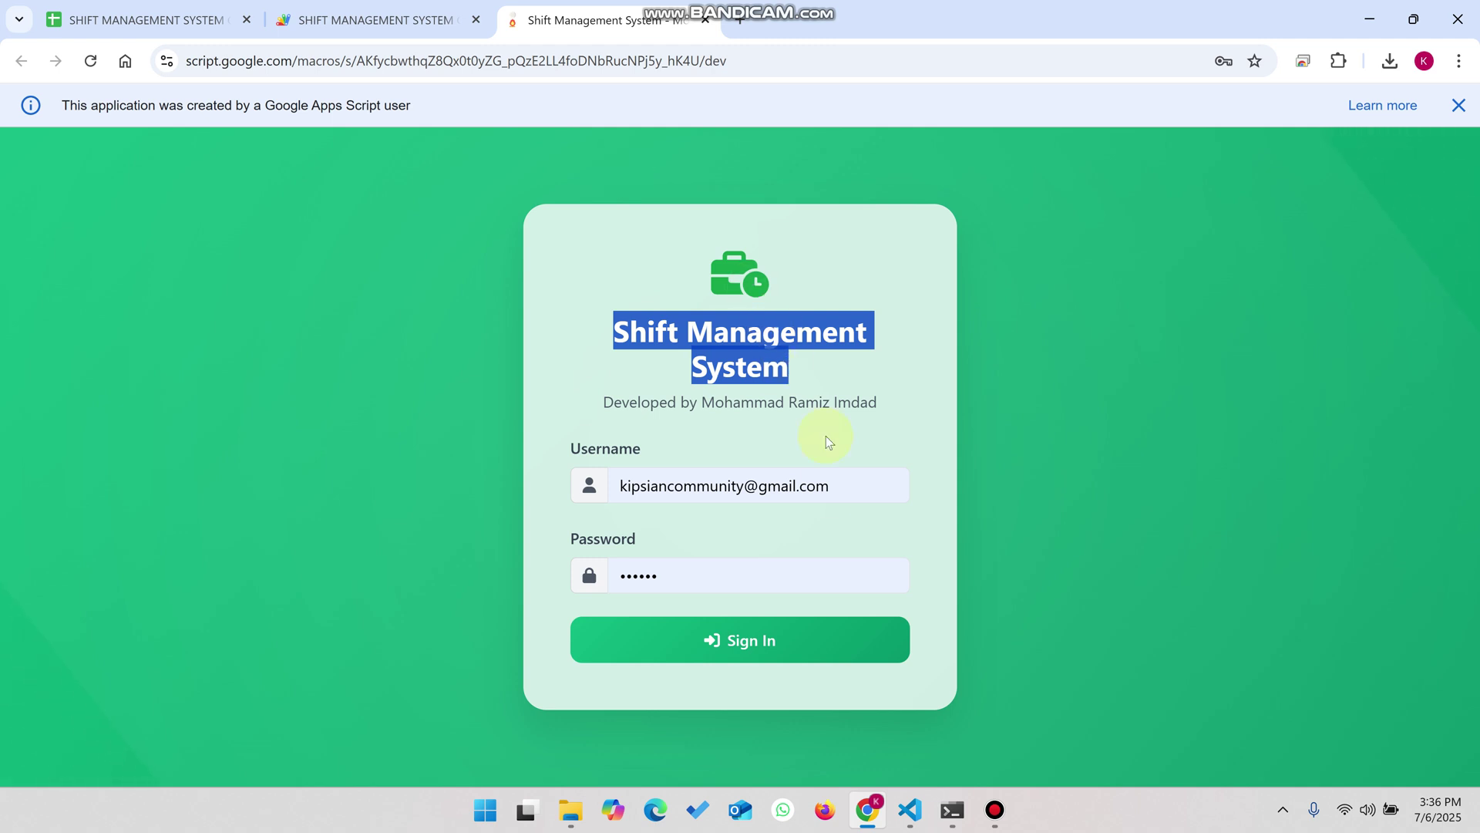
- Append 1 to the username and sign in as the guard account
click(747, 494)
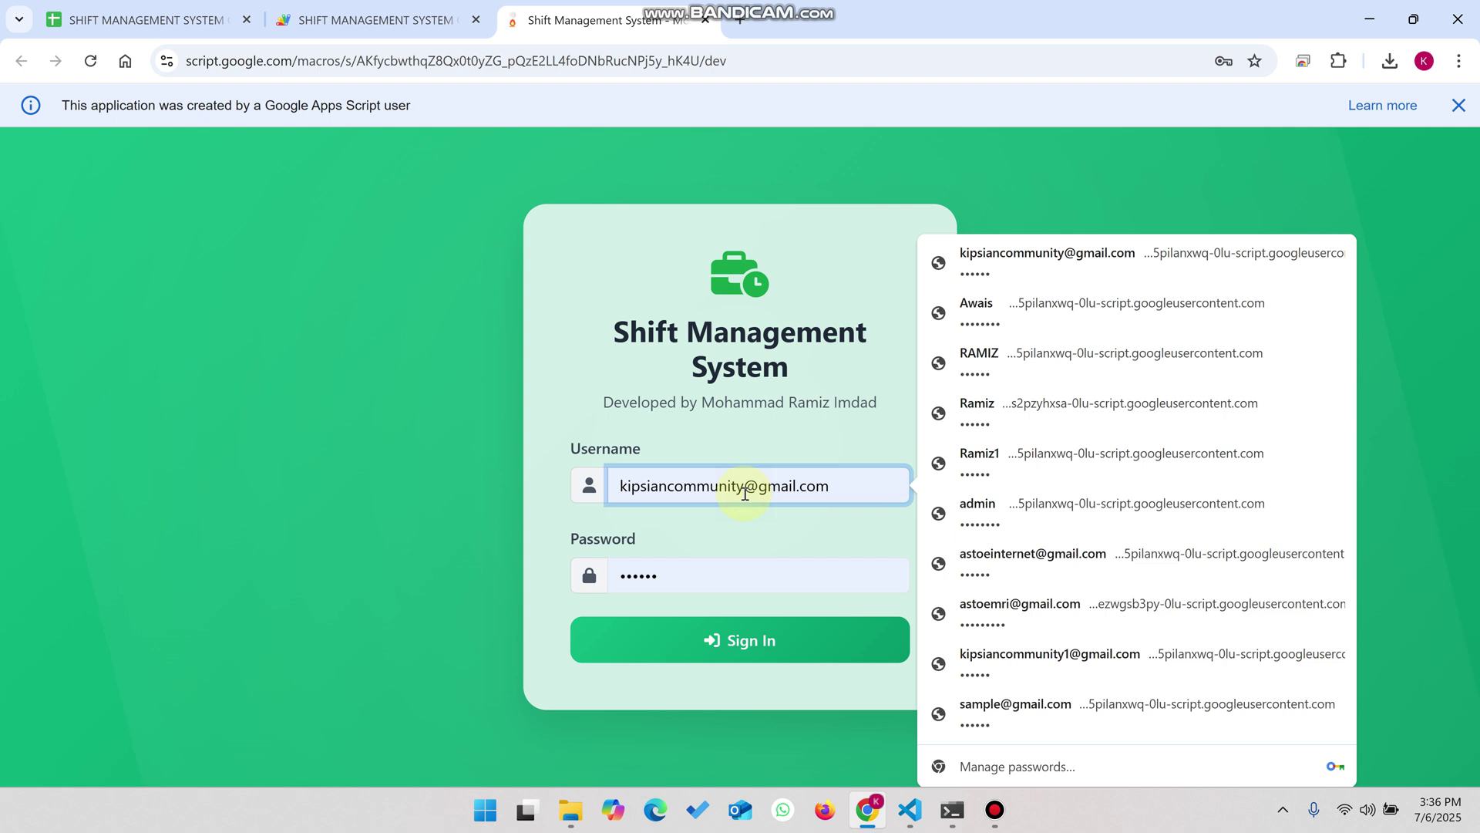
text(1)
click(661, 655)
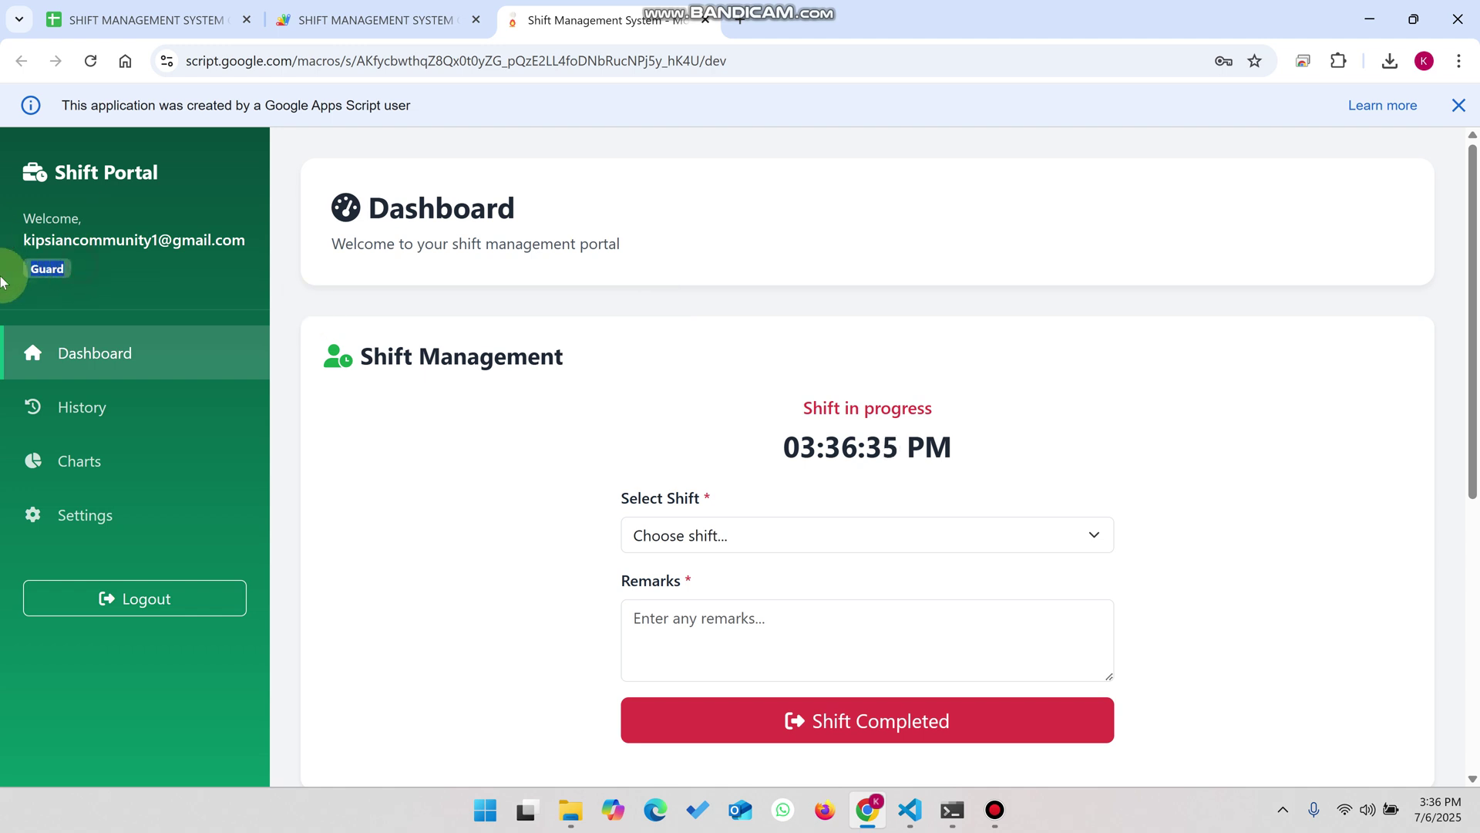
- Complete the running shift as 'All locks are unlock' with remark 'uuu' and acknowledge the success message
scroll(958, 350, down, 1)
scroll(958, 351, down, 2)
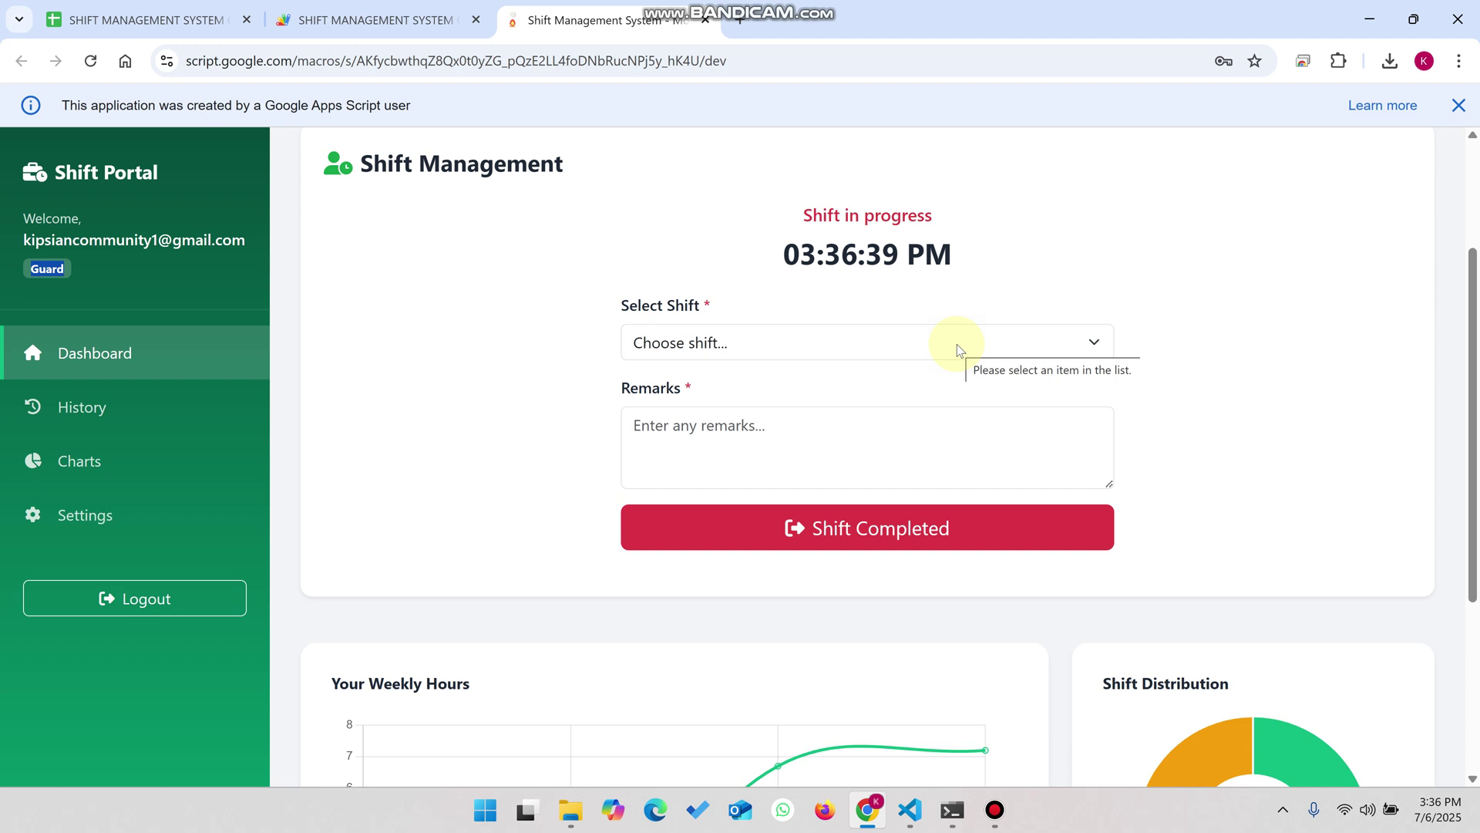
click(909, 349)
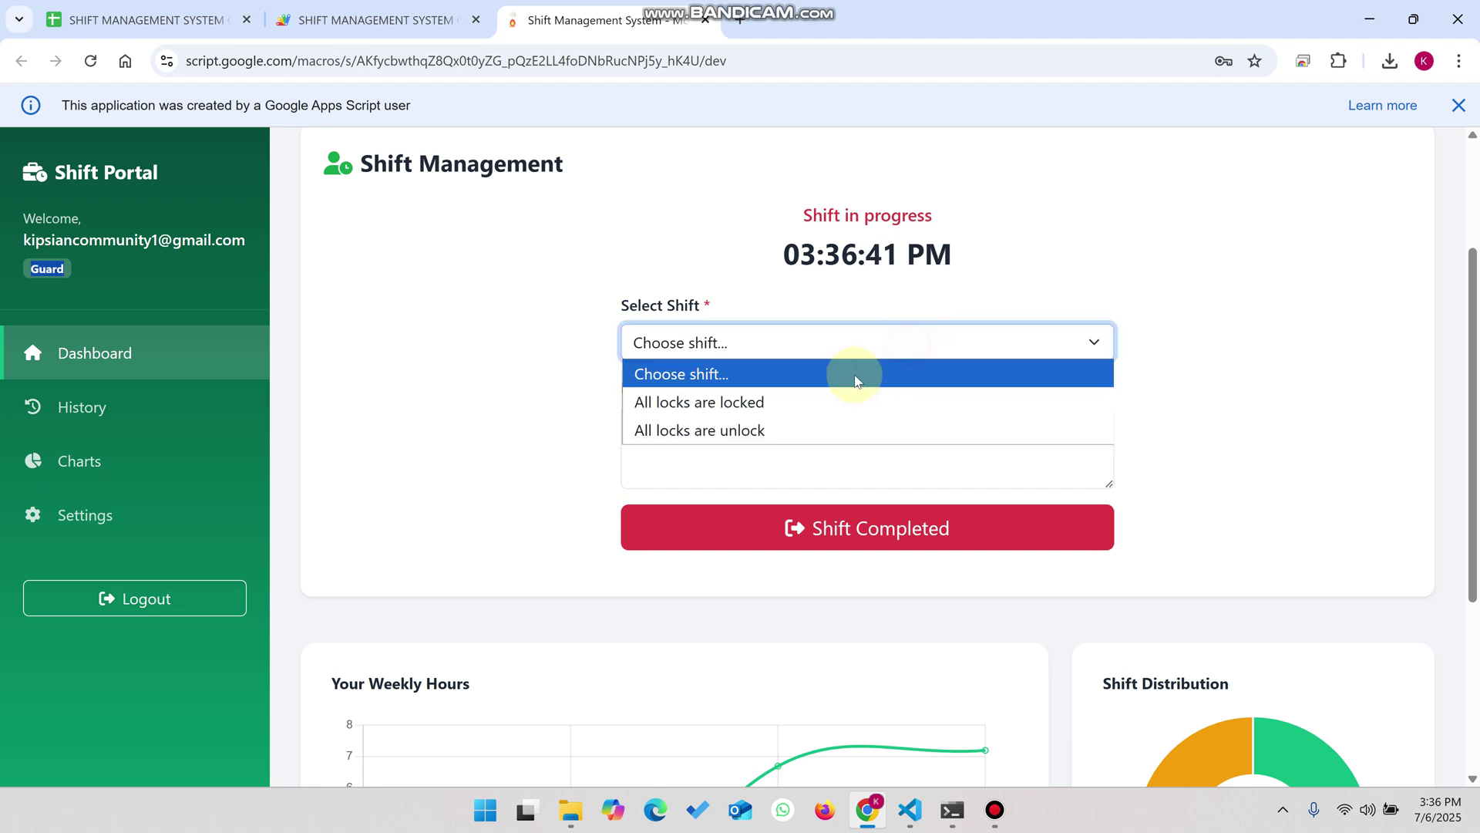
click(807, 424)
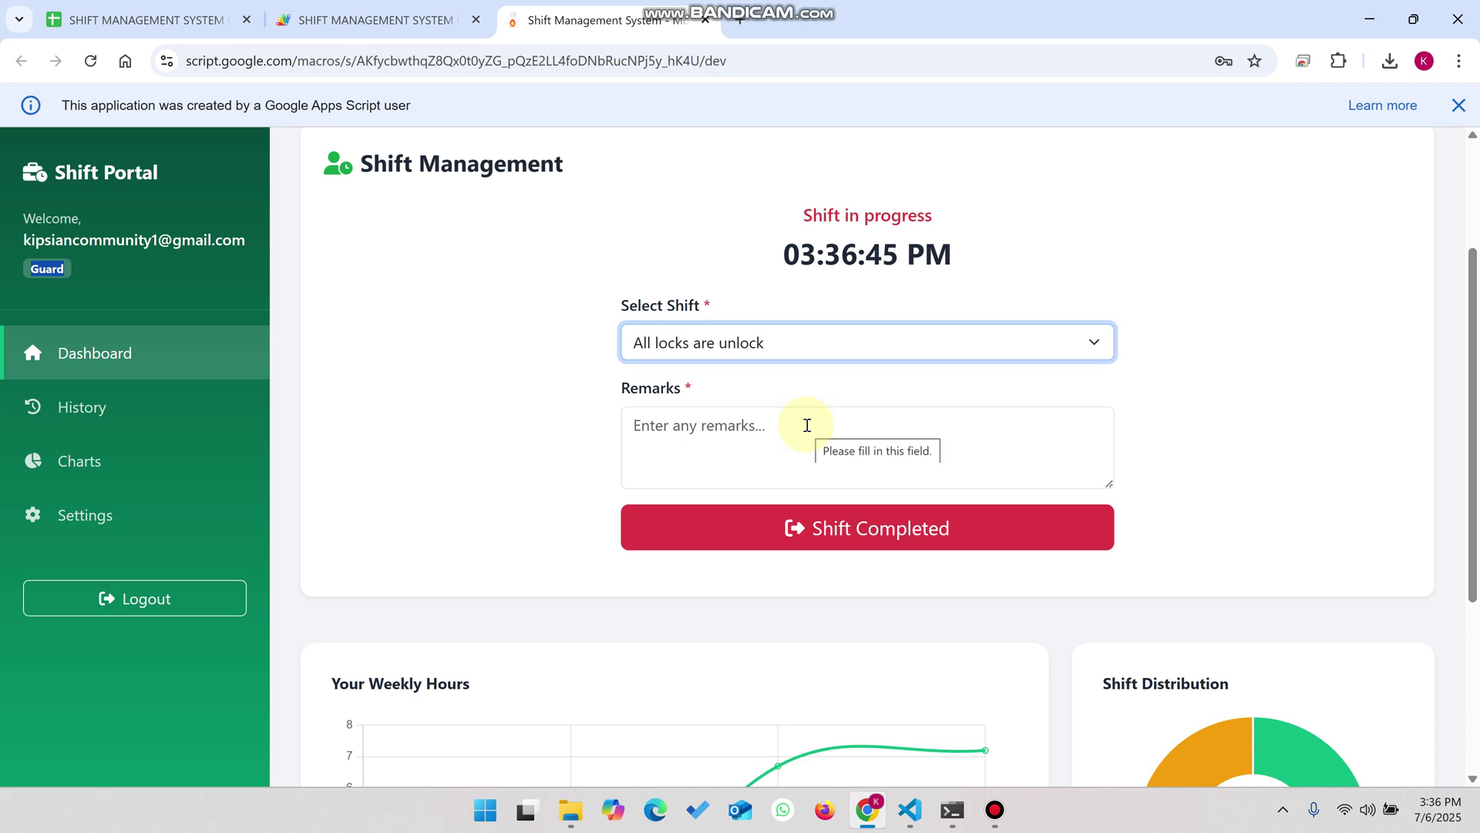
click(755, 436)
text(uuu)
click(874, 532)
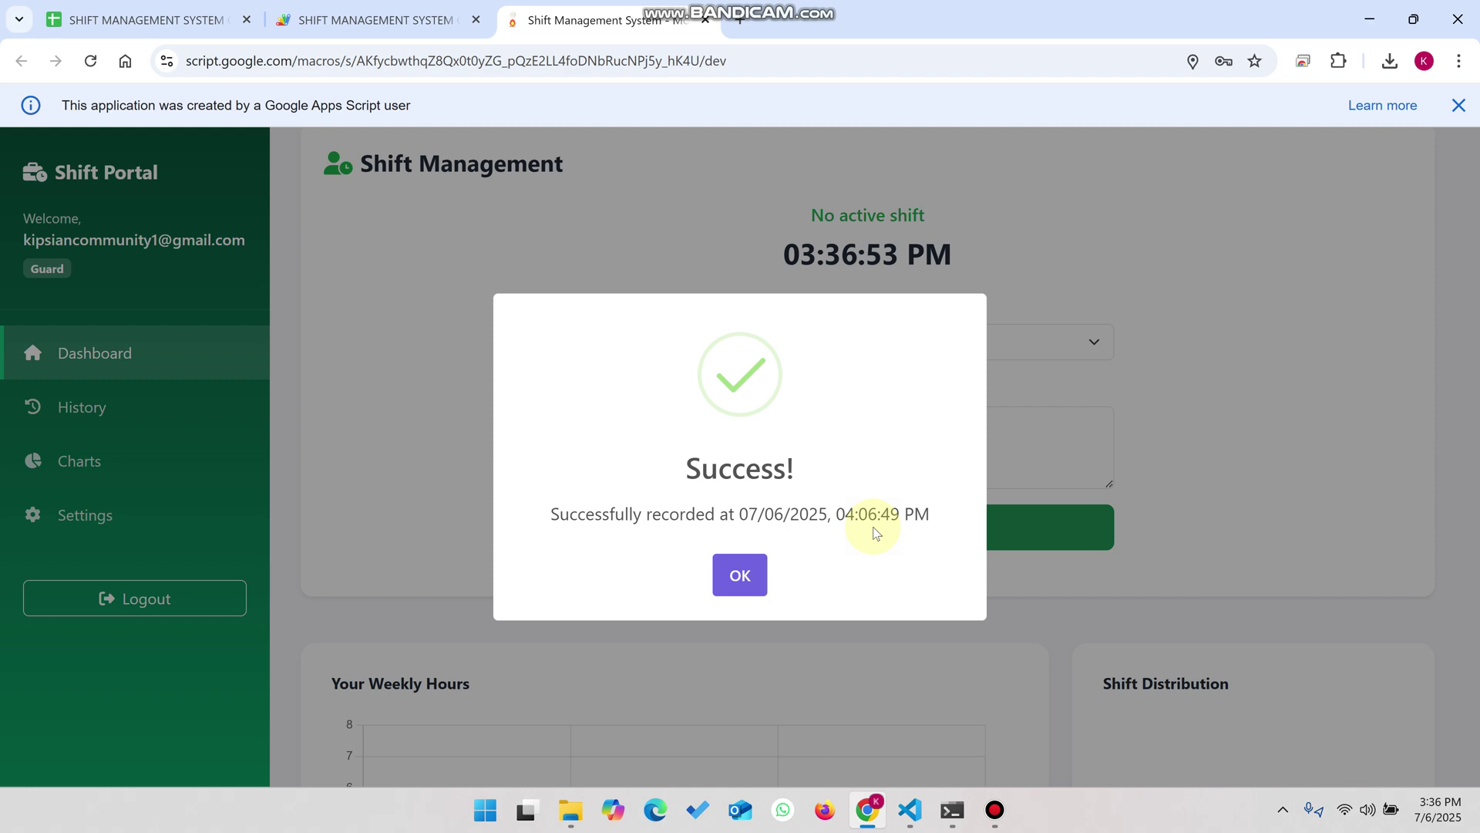
click(740, 574)
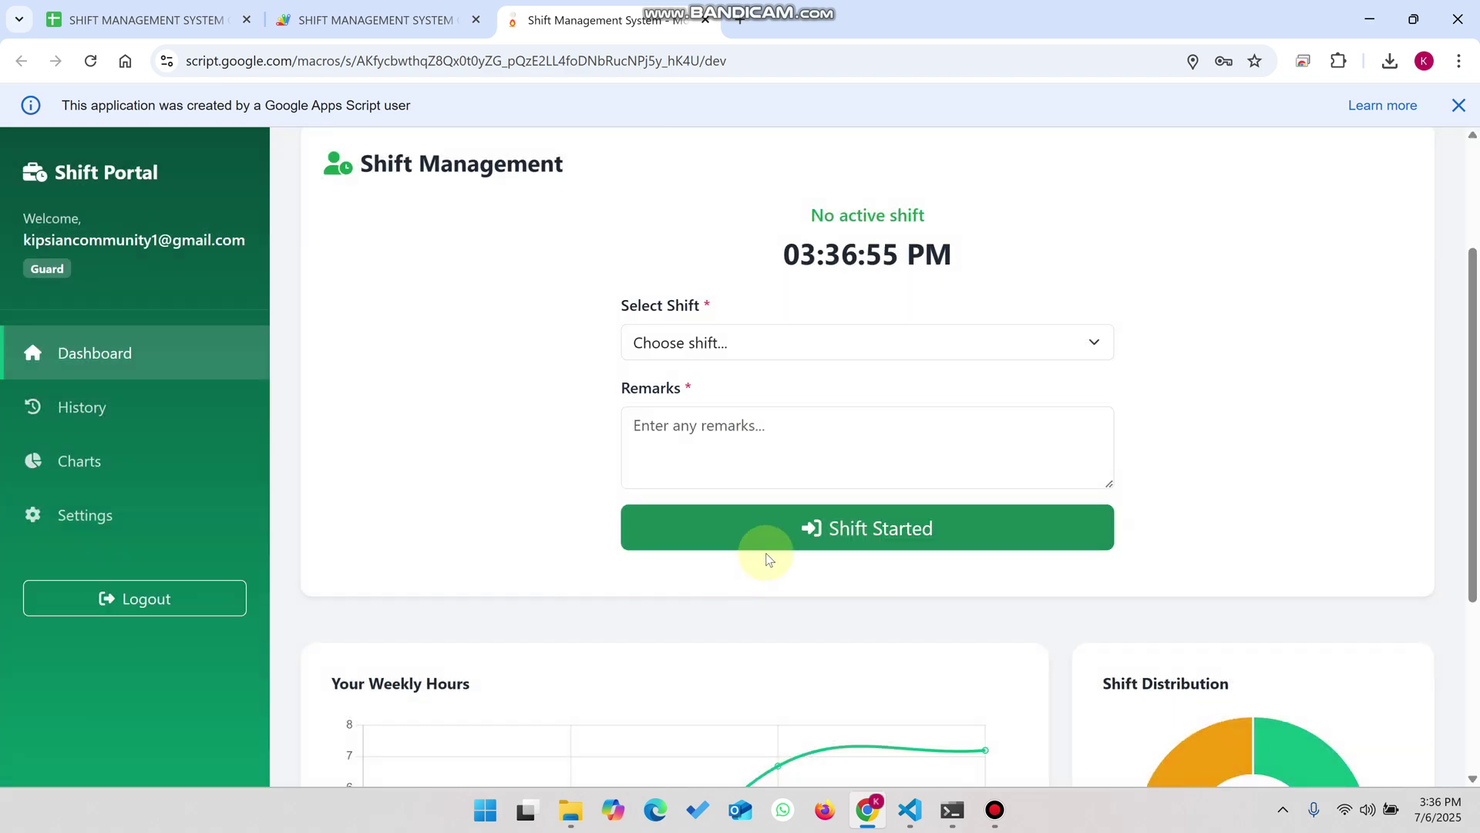
- Look over the Your Weekly Hours and Shift Distribution charts, then open the Attendance History
scroll(834, 503, down, 4)
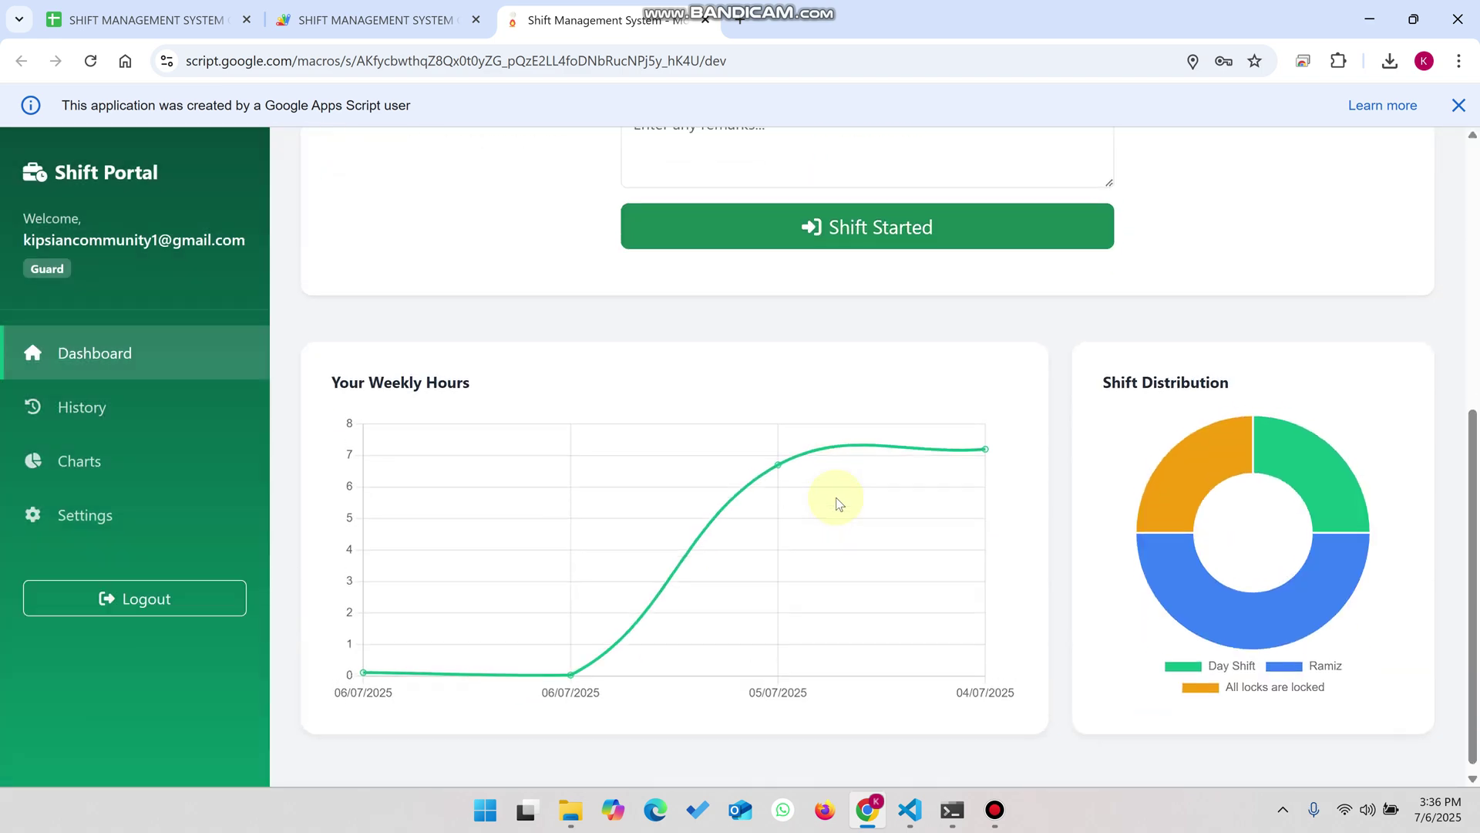
scroll(936, 371, up, 6)
drag(939, 388, 806, 389)
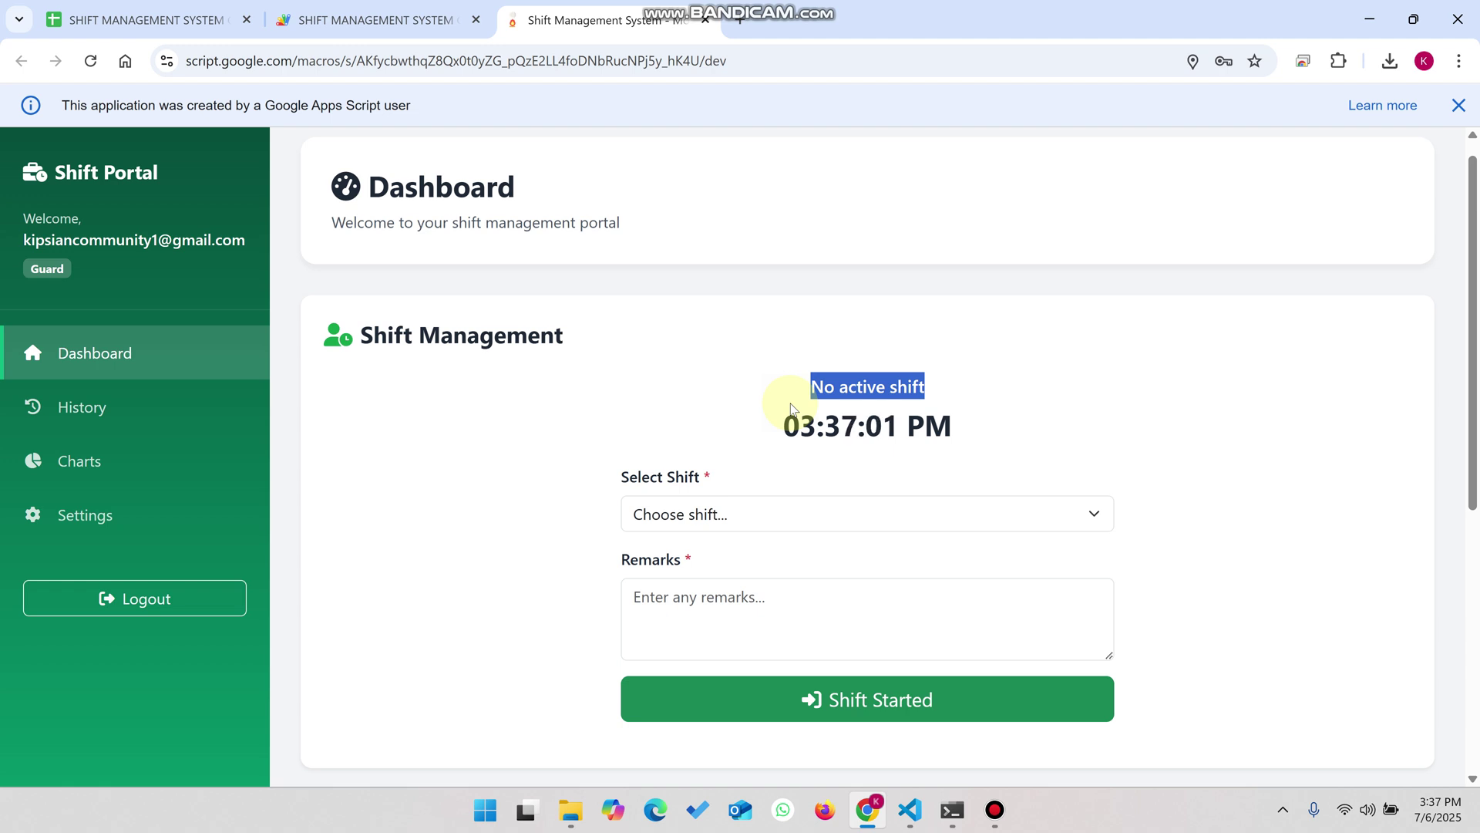
scroll(791, 407, down, 6)
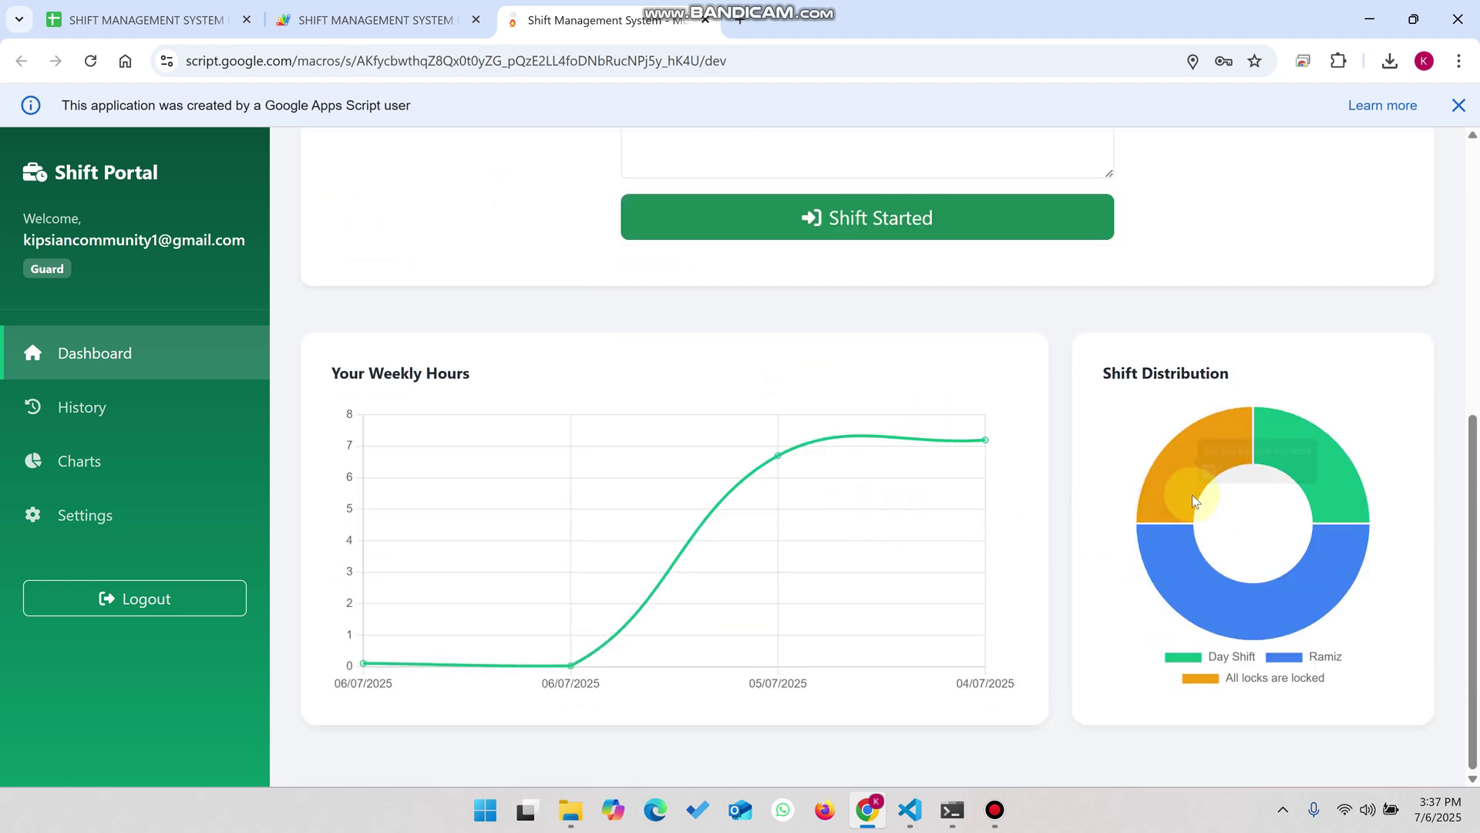
drag(1233, 381, 1096, 372)
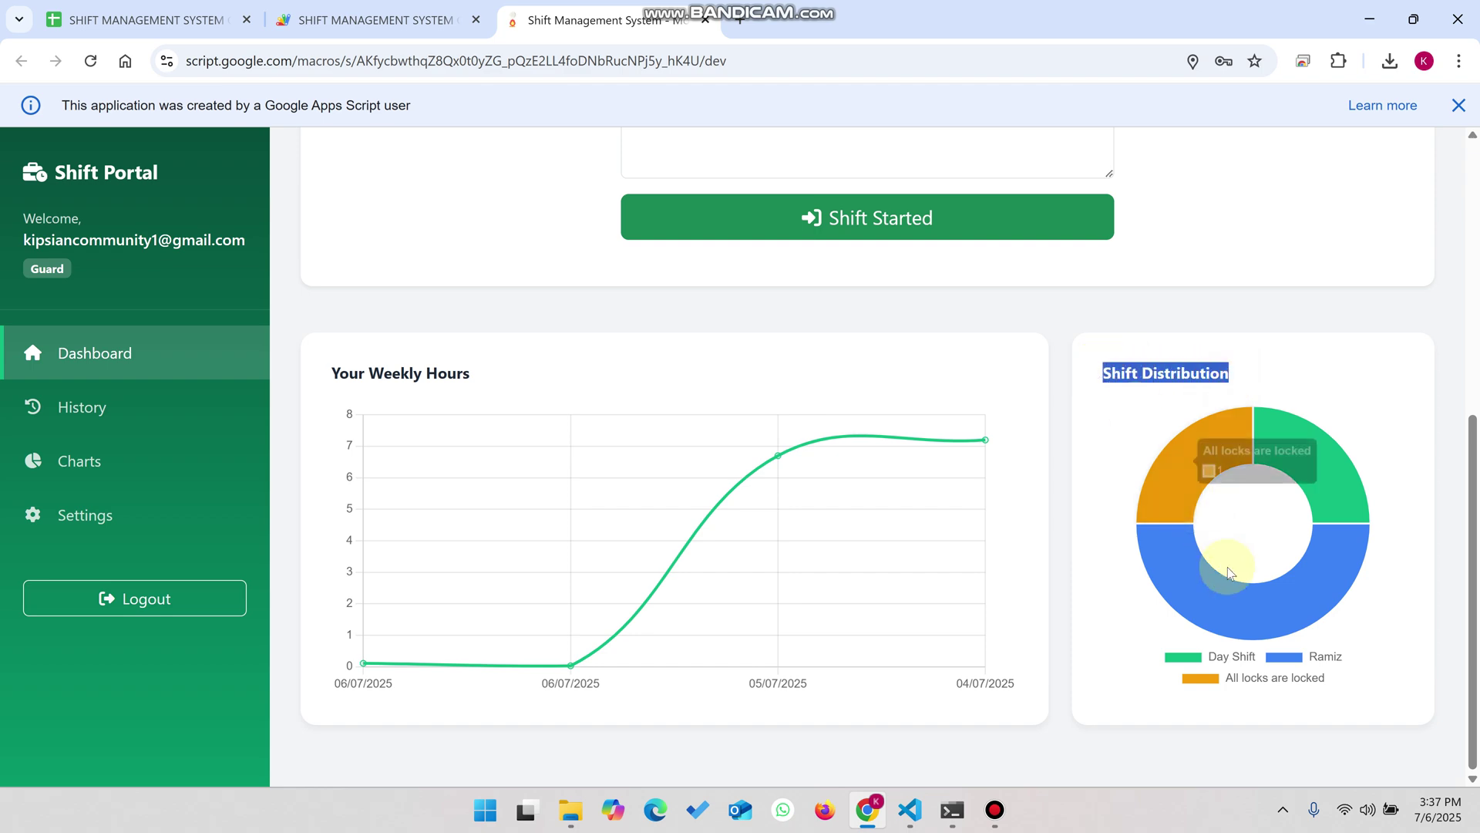
drag(488, 389, 328, 379)
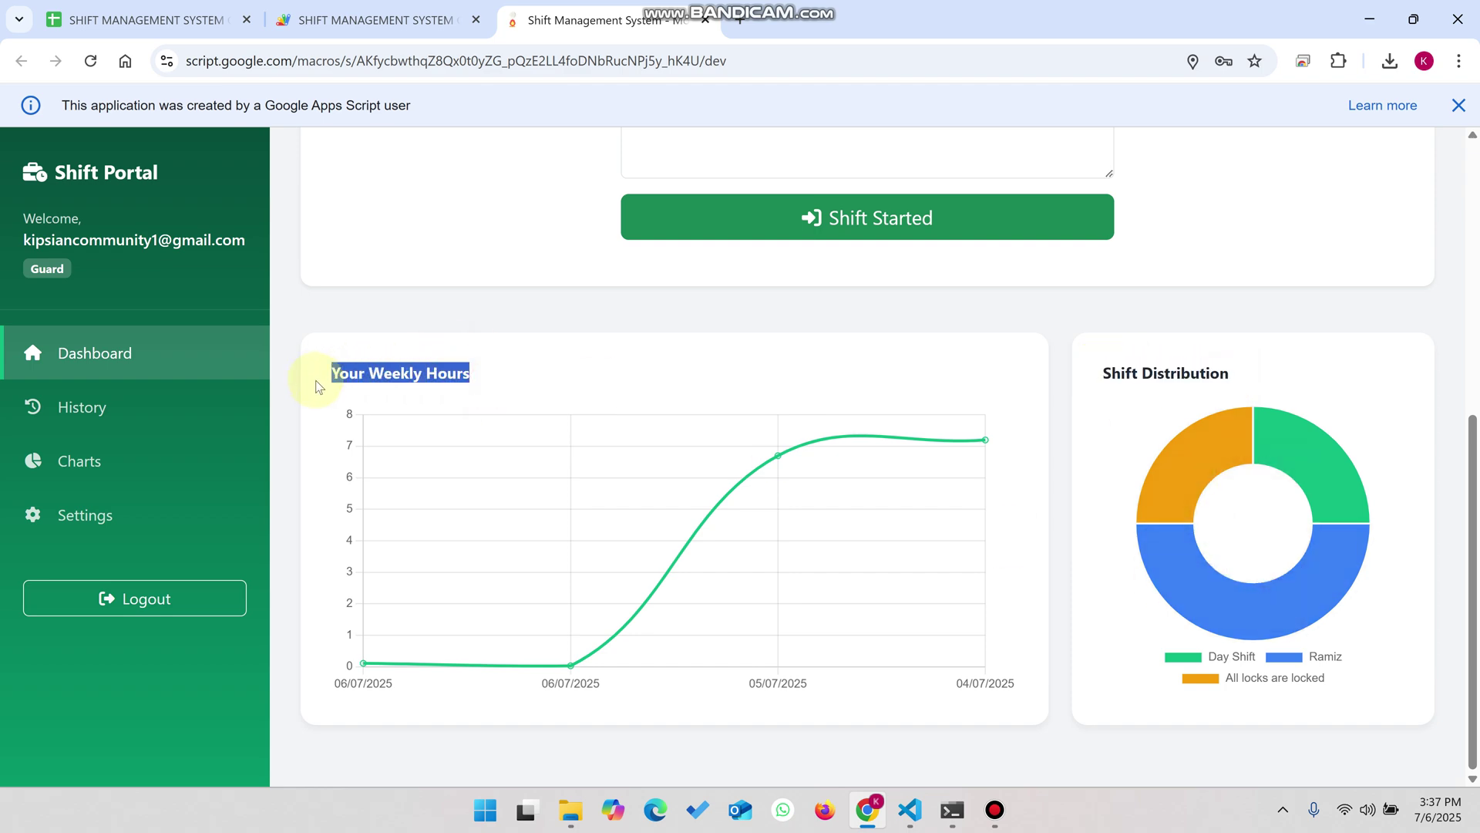
scroll(423, 495, up, 5)
click(139, 413)
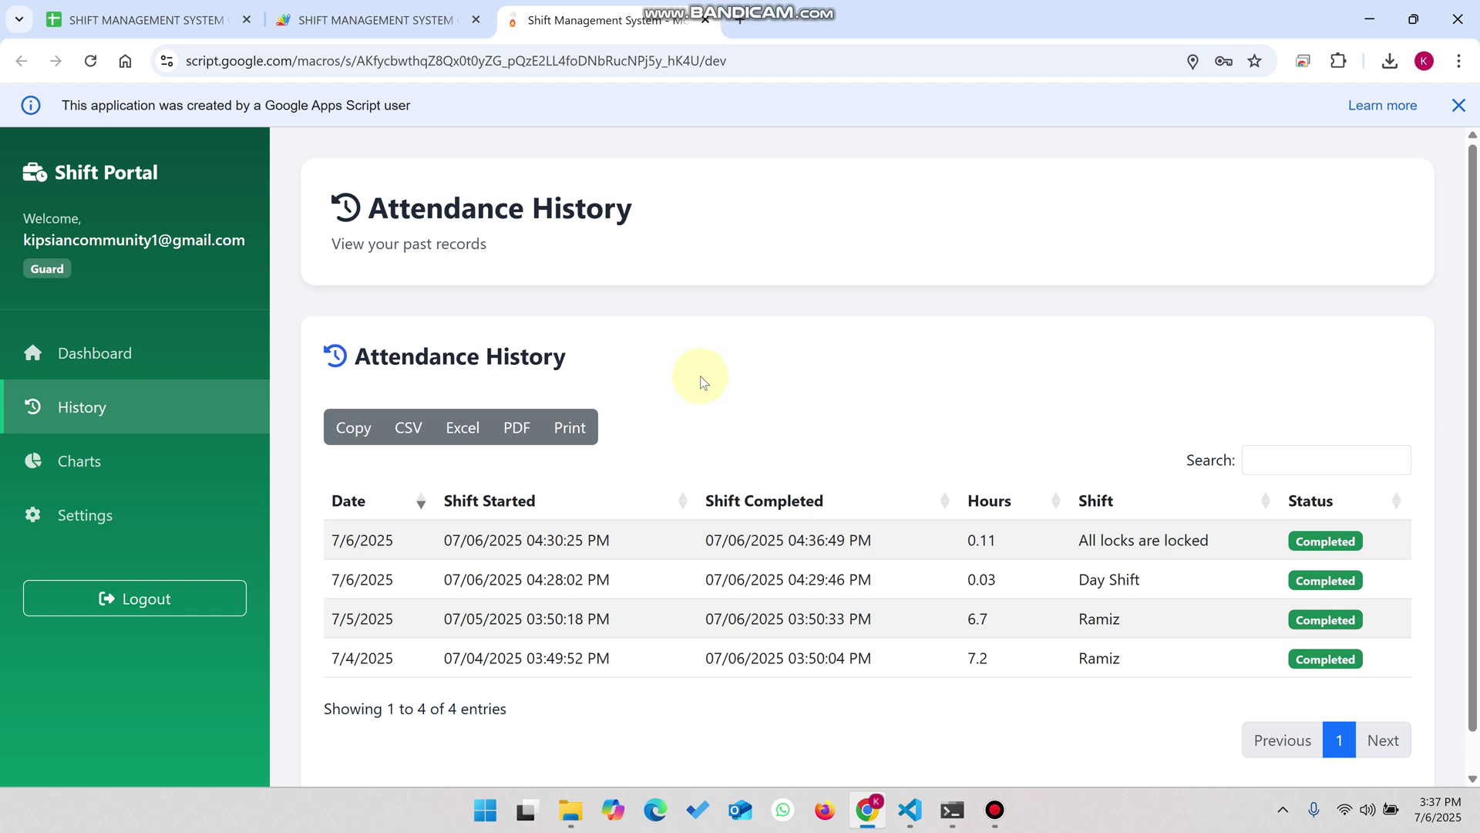
- From the Dashboard, start an 'All locks are unlock' shift with a remark that all doors were received unlocked
click(73, 352)
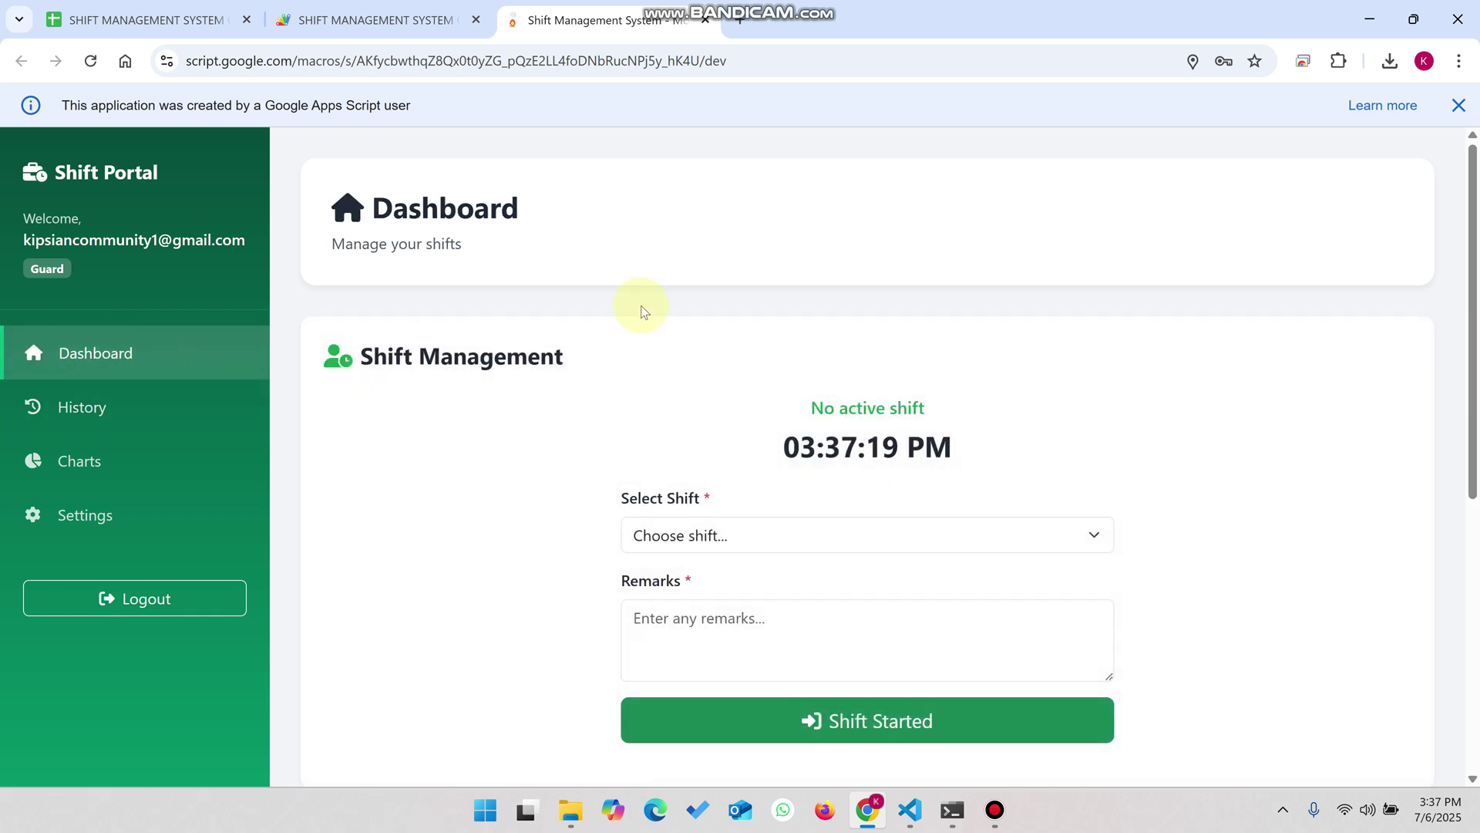
scroll(641, 305, down, 1)
click(728, 437)
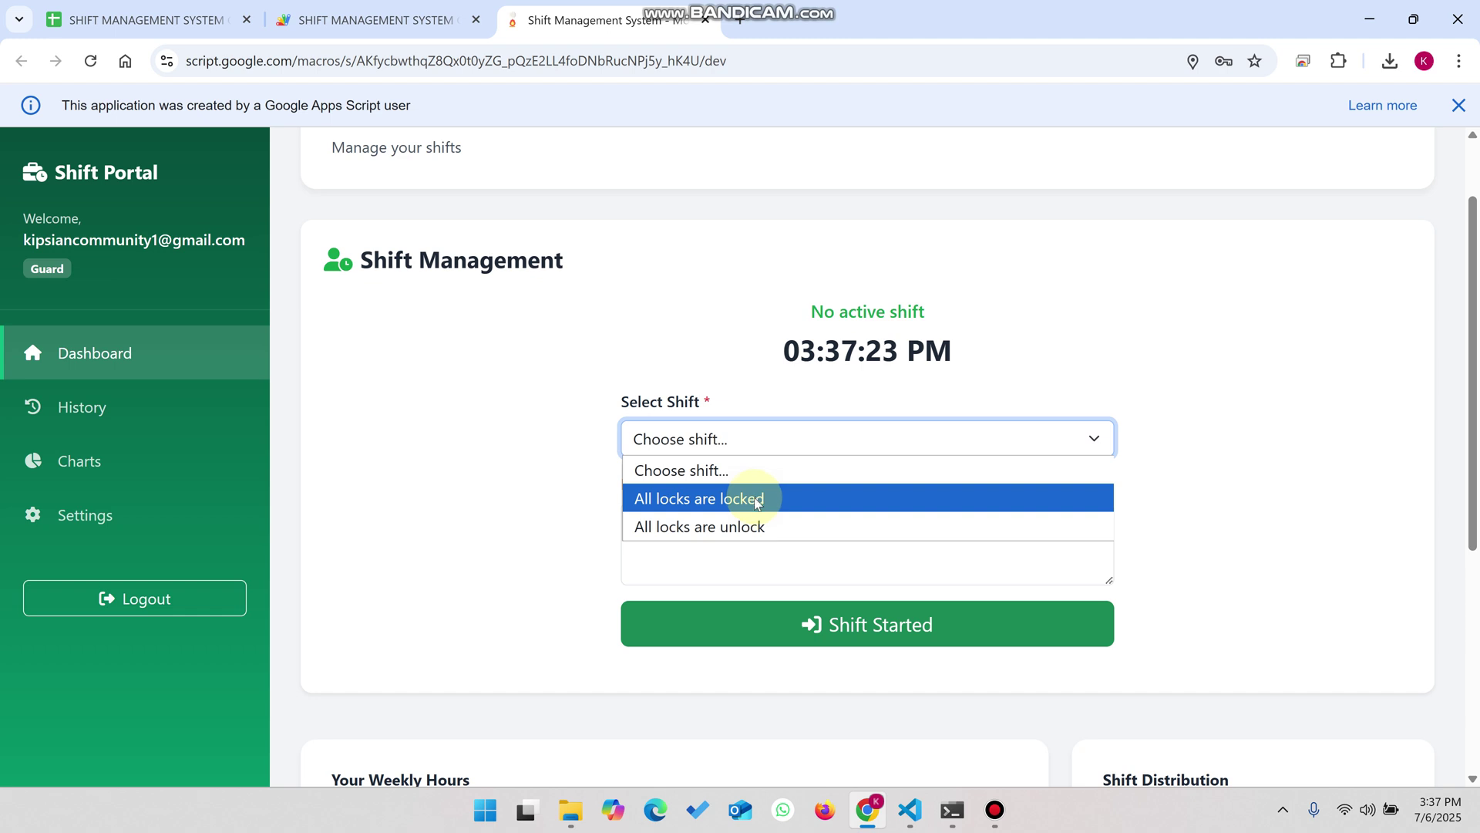
click(766, 527)
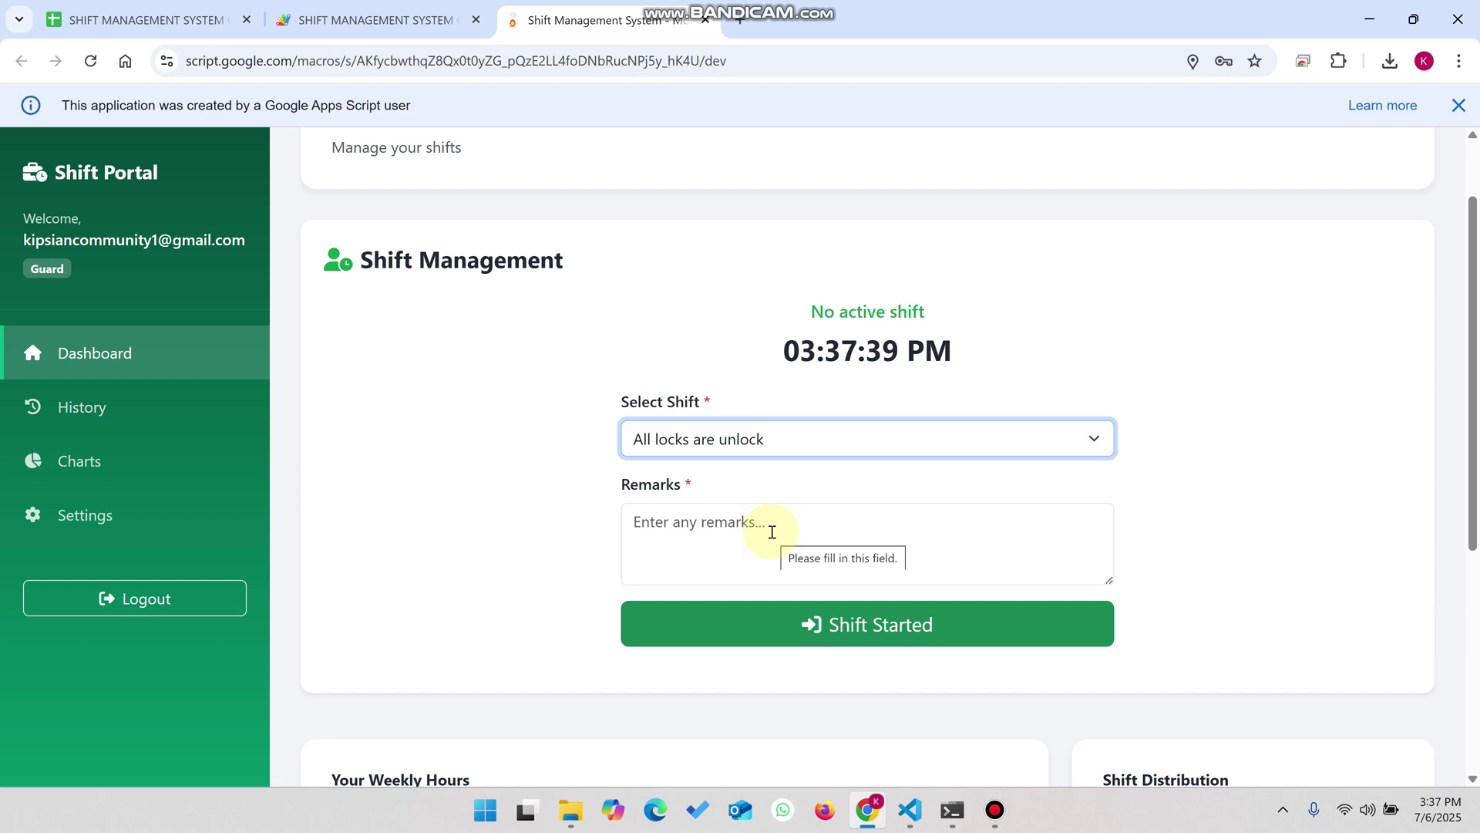
click(771, 531)
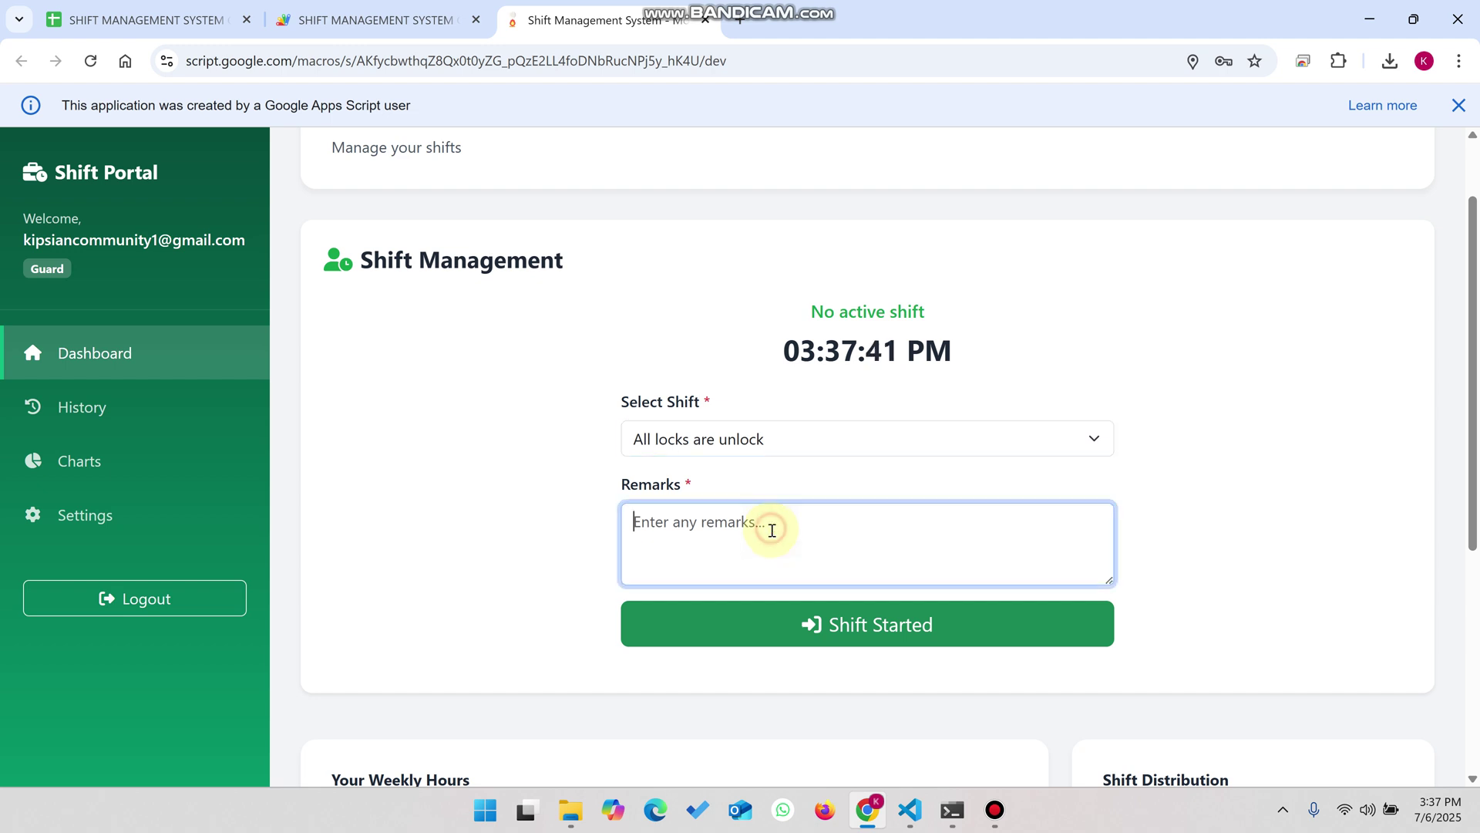
text(all o)
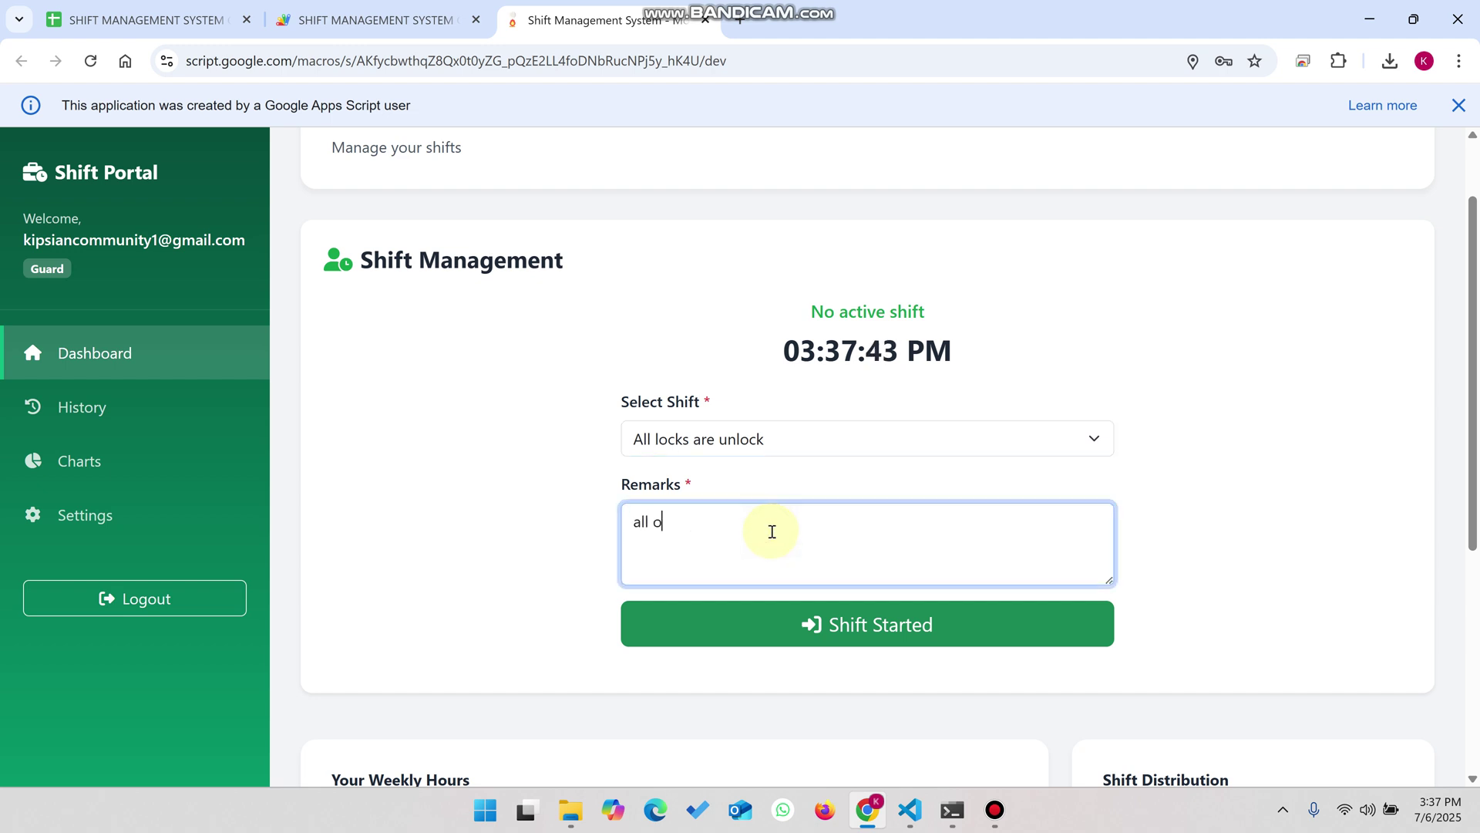
text(kh all doors)
key(BackSpace)
text(are unloacked received to me)
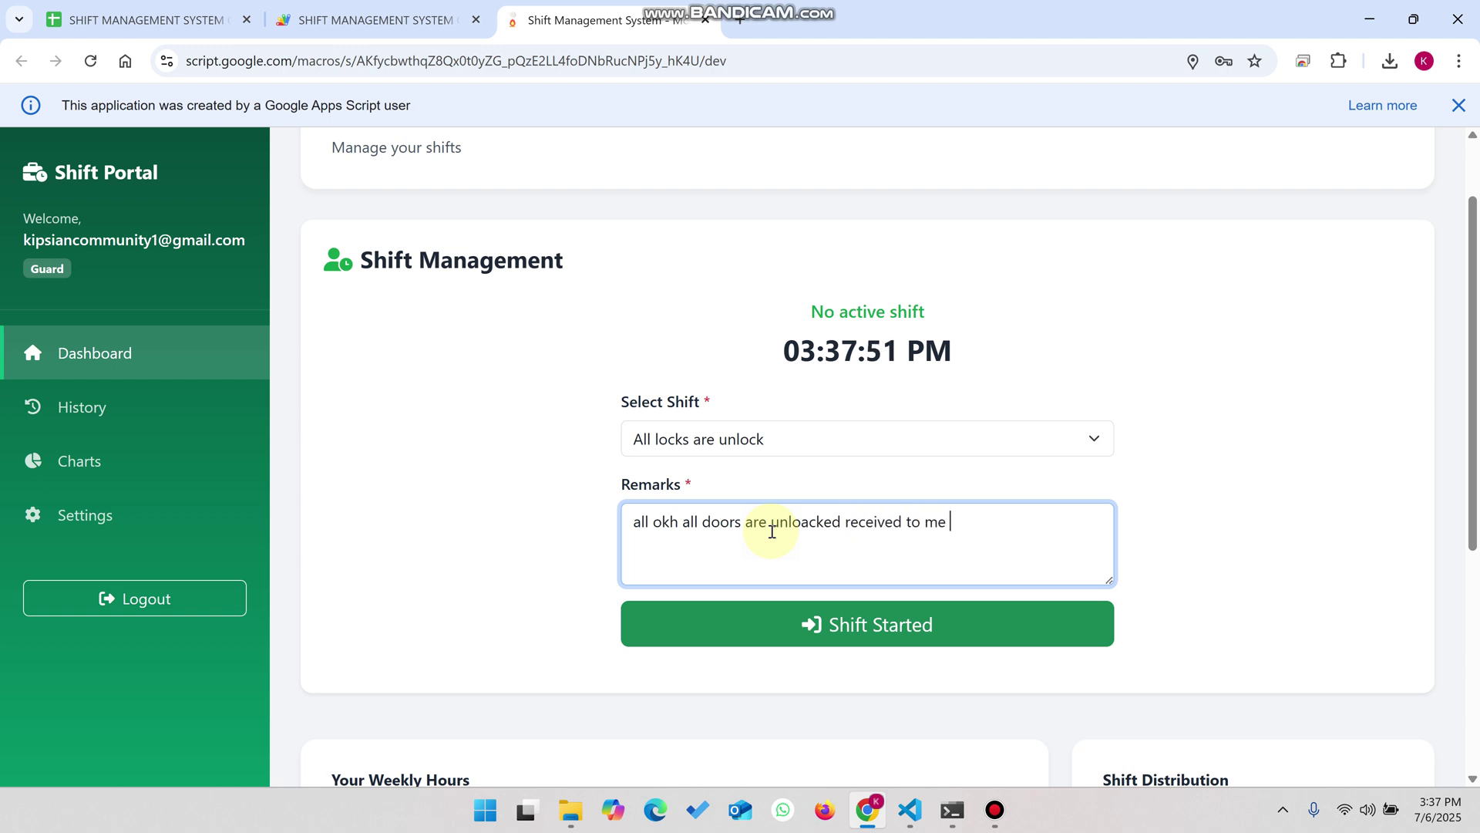
click(954, 623)
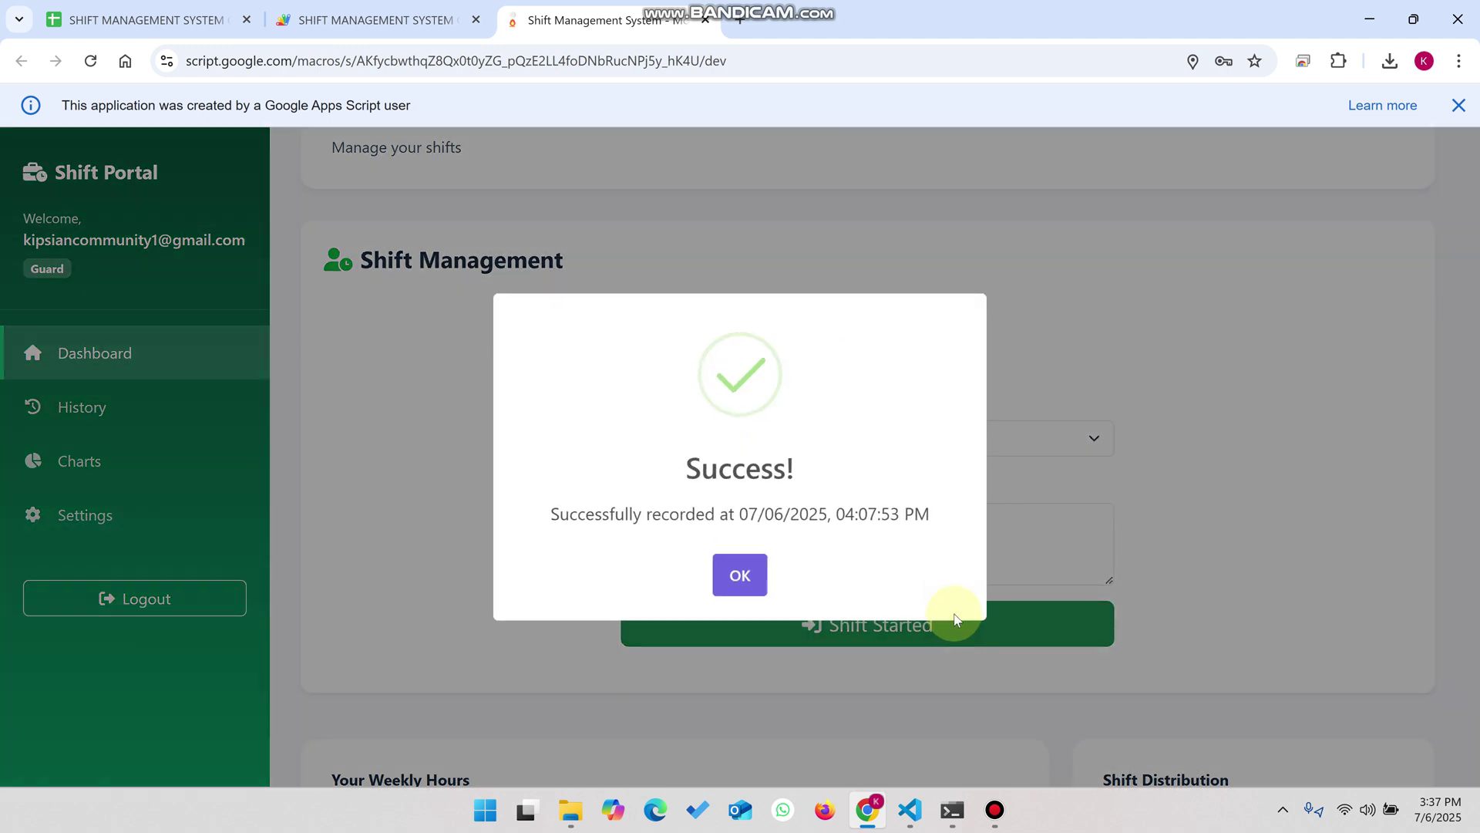
click(738, 573)
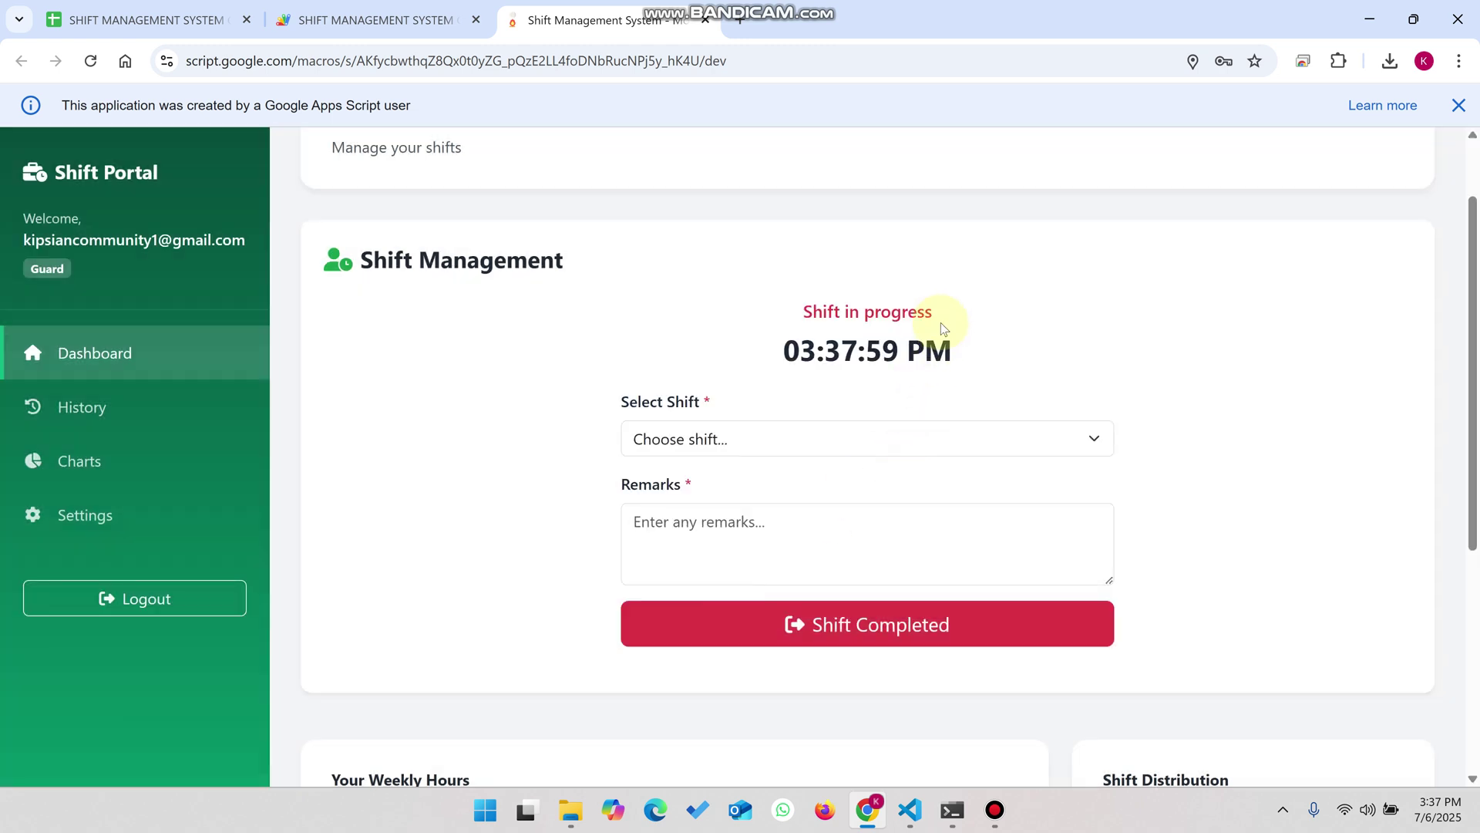
- Complete the shift as 'All locks are locked' with remark 'i have locked all the doors'
drag(942, 324, 773, 324)
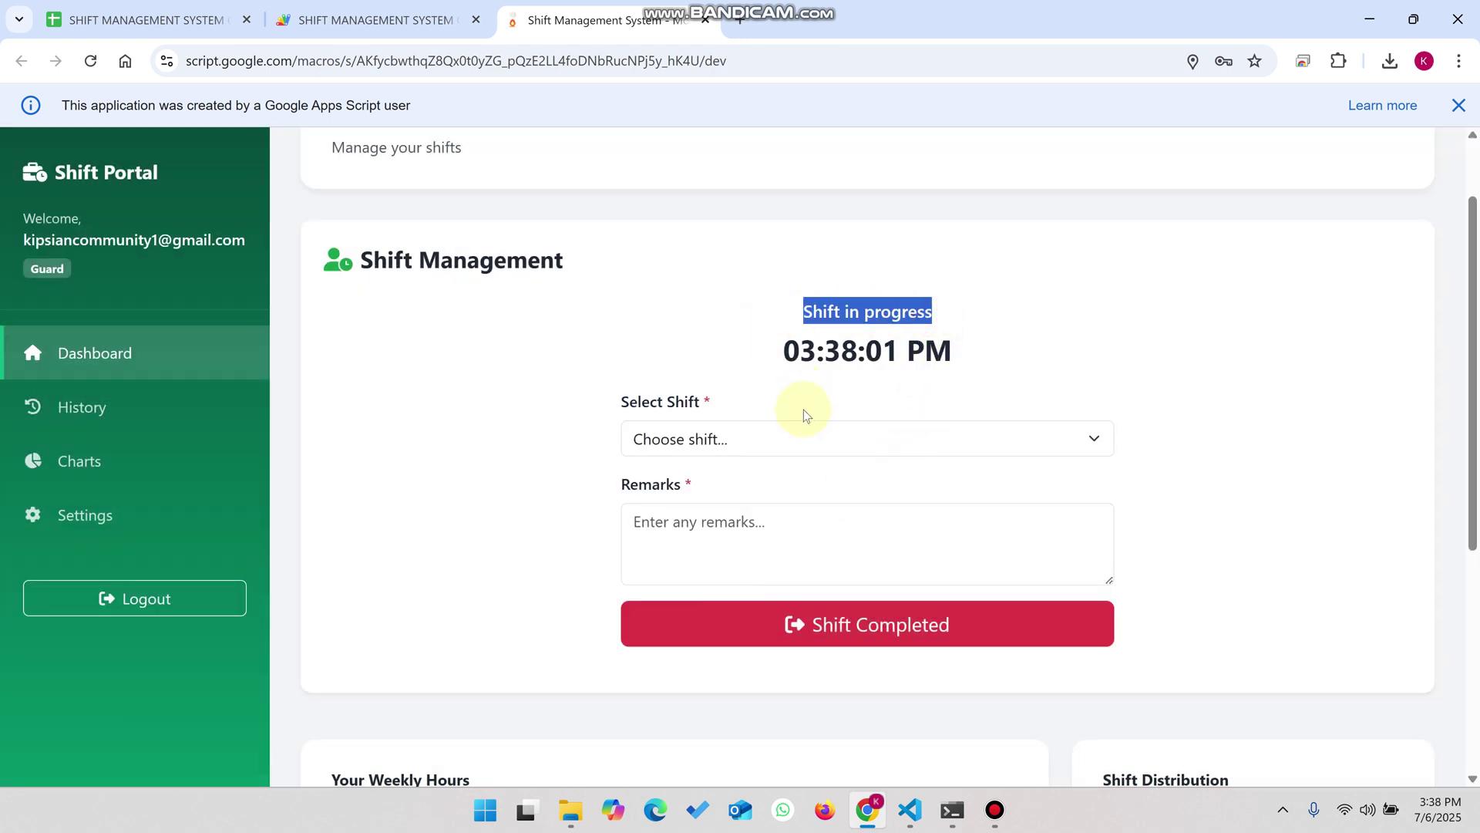
click(750, 436)
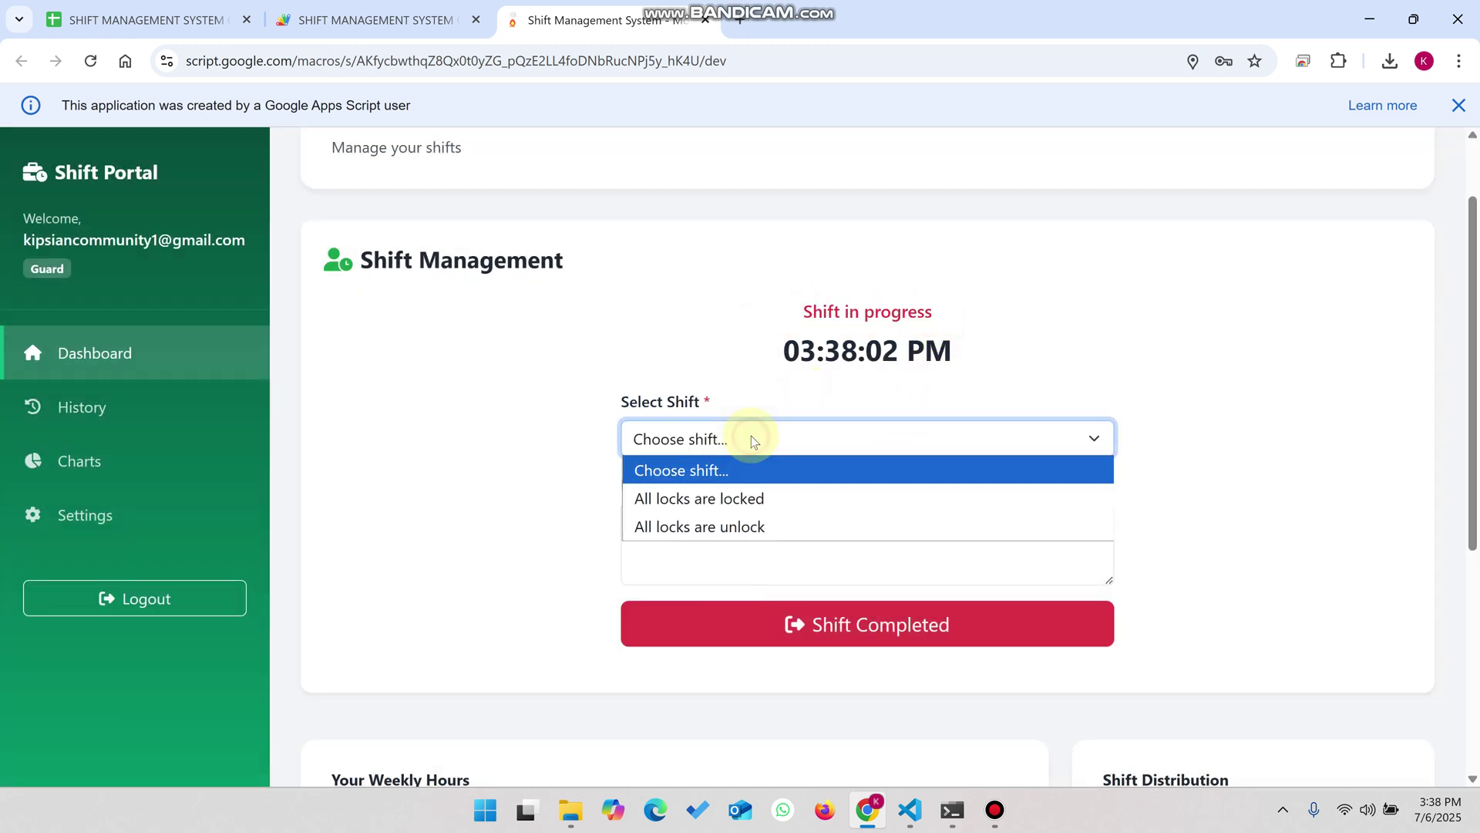
click(781, 490)
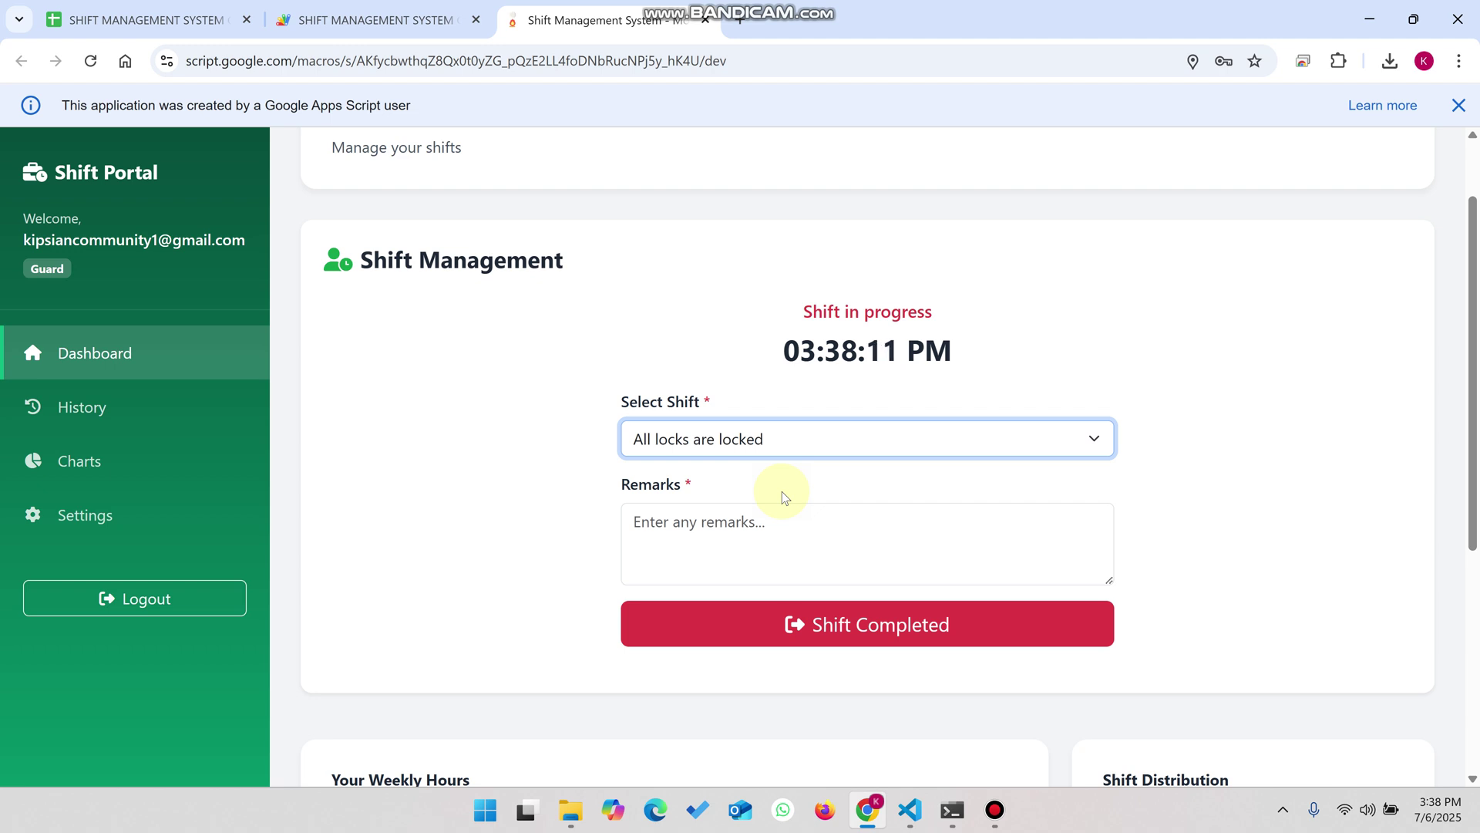
click(778, 521)
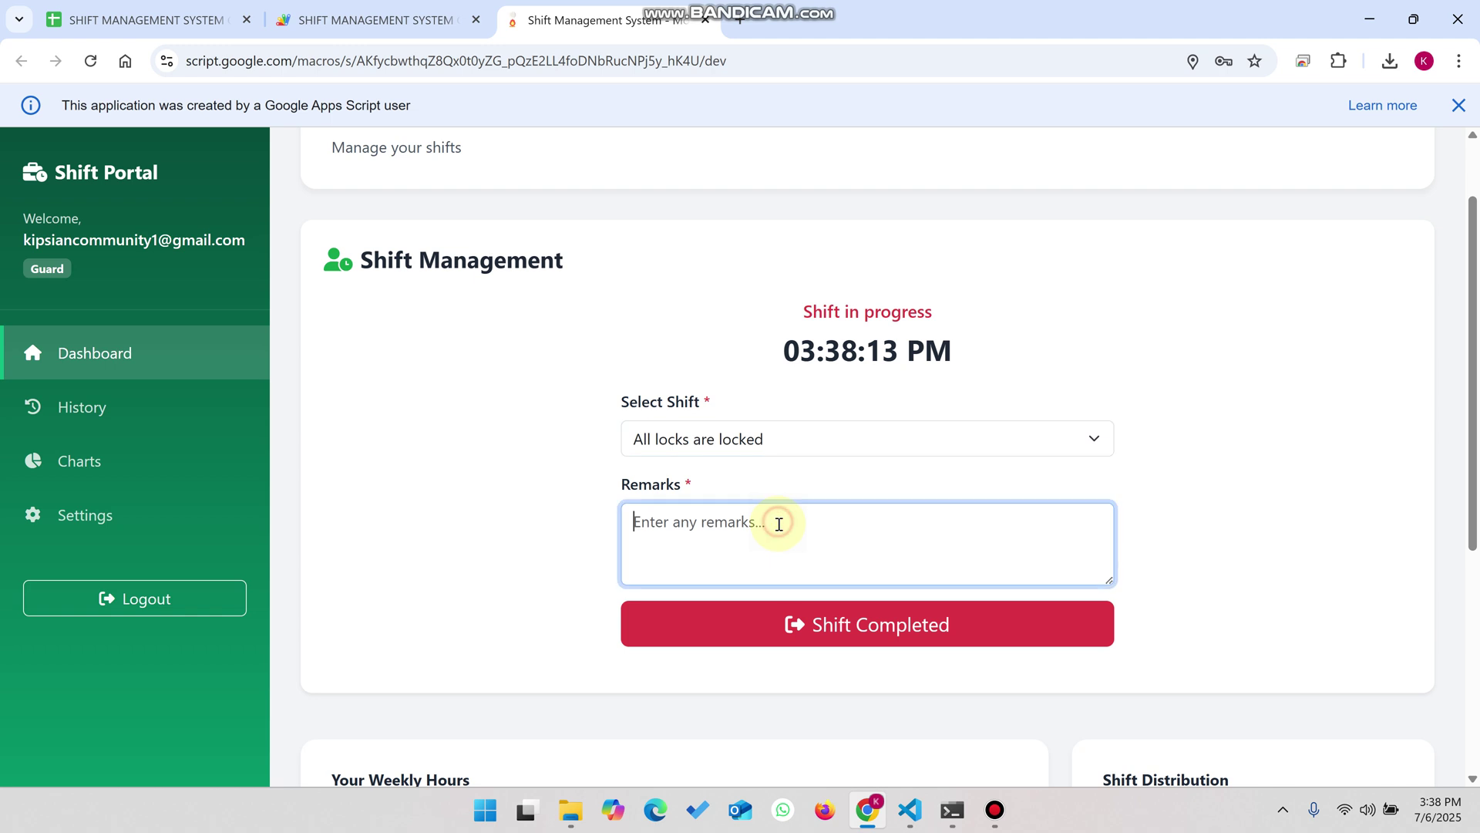
text(i have locked all t)
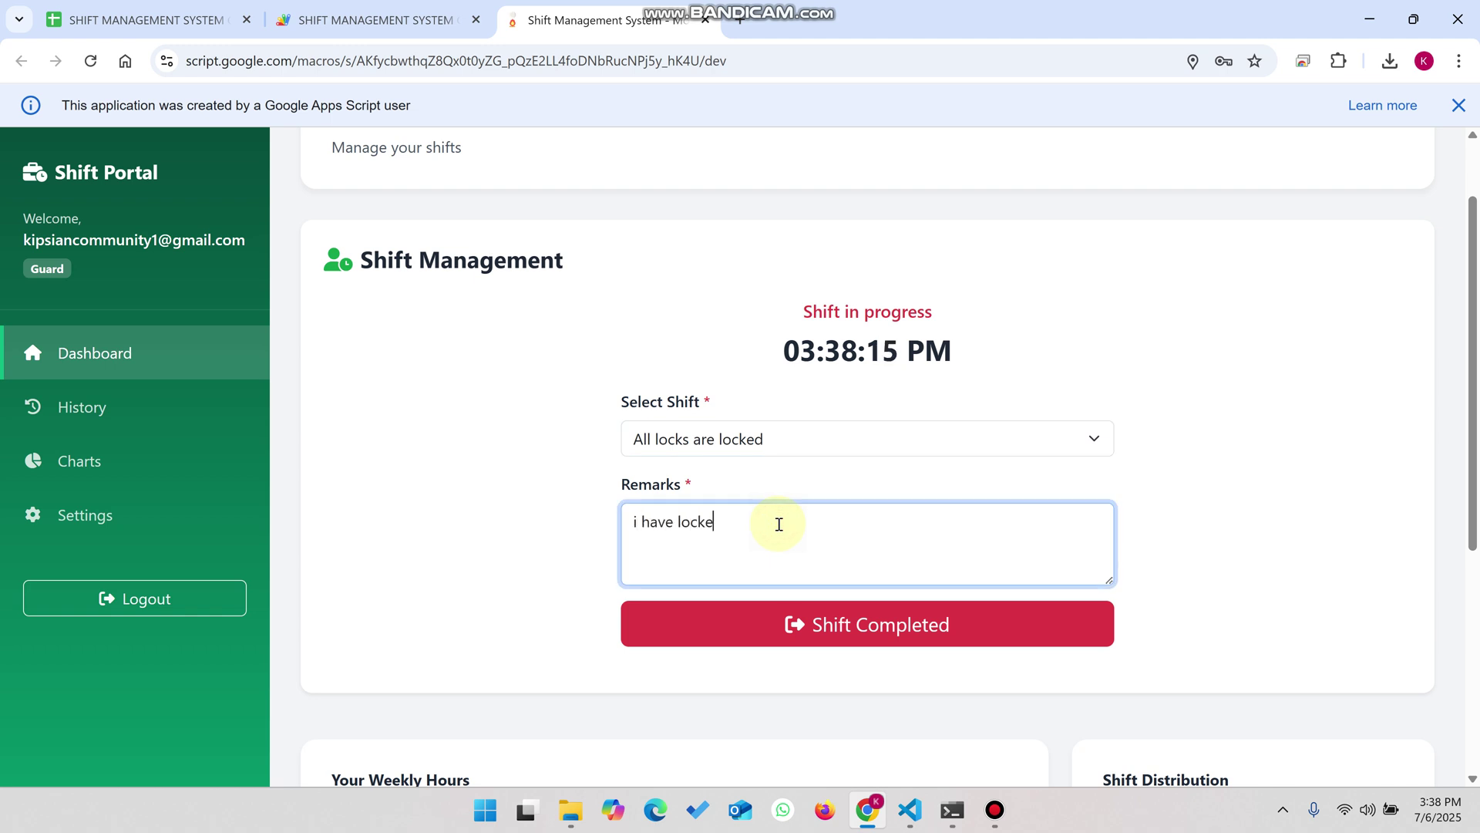
text(he doors)
click(829, 618)
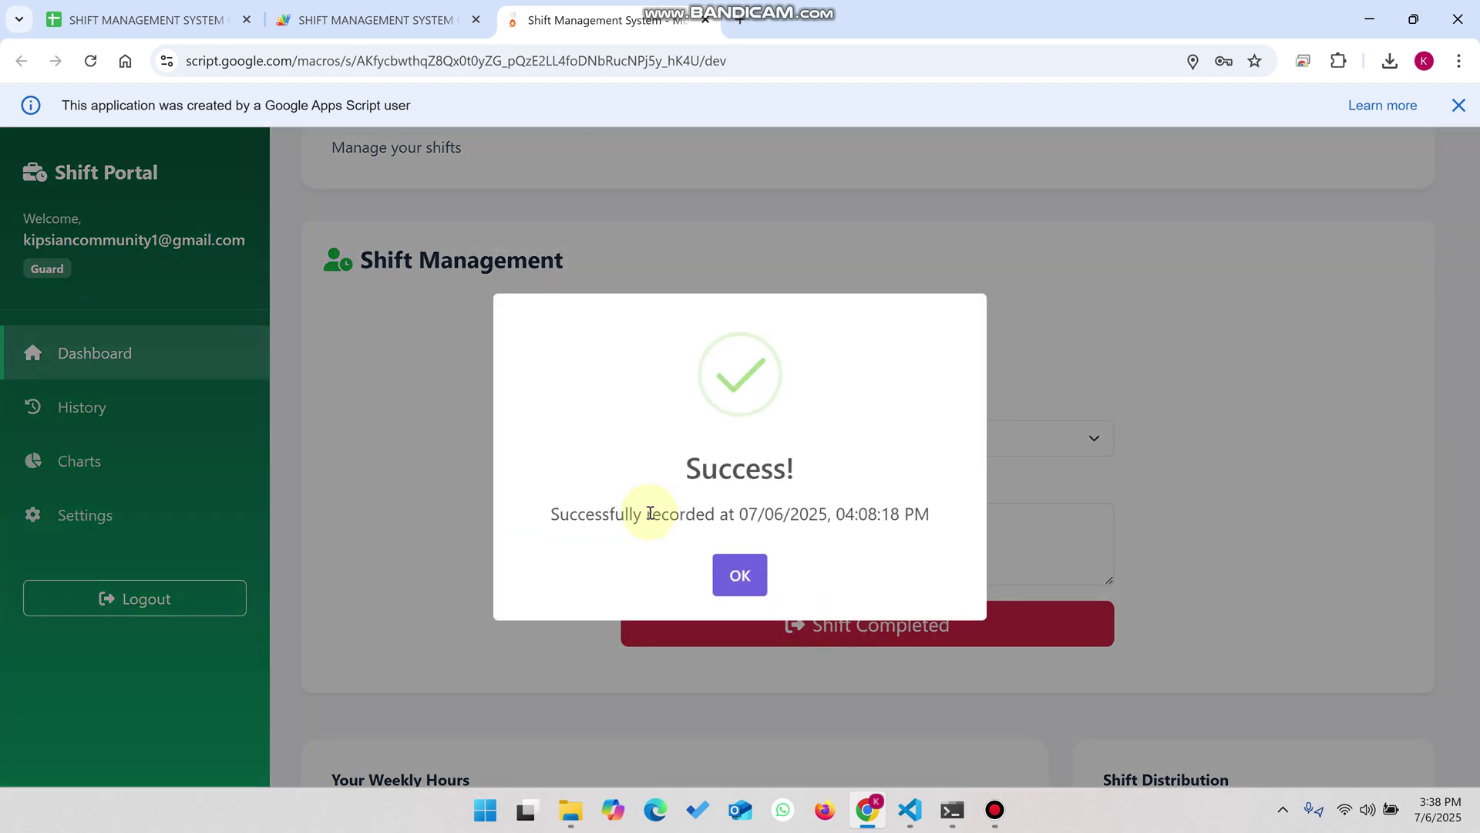
click(764, 572)
- Choose 'All locks are locked' again as the next shift, ready for a remark
click(730, 438)
click(716, 500)
click(733, 529)
- Start the new shift with remark 'ooo', then toggle Day Shift off and on in the distribution chart
text(ooo)
click(810, 621)
scroll(810, 617, down, 5)
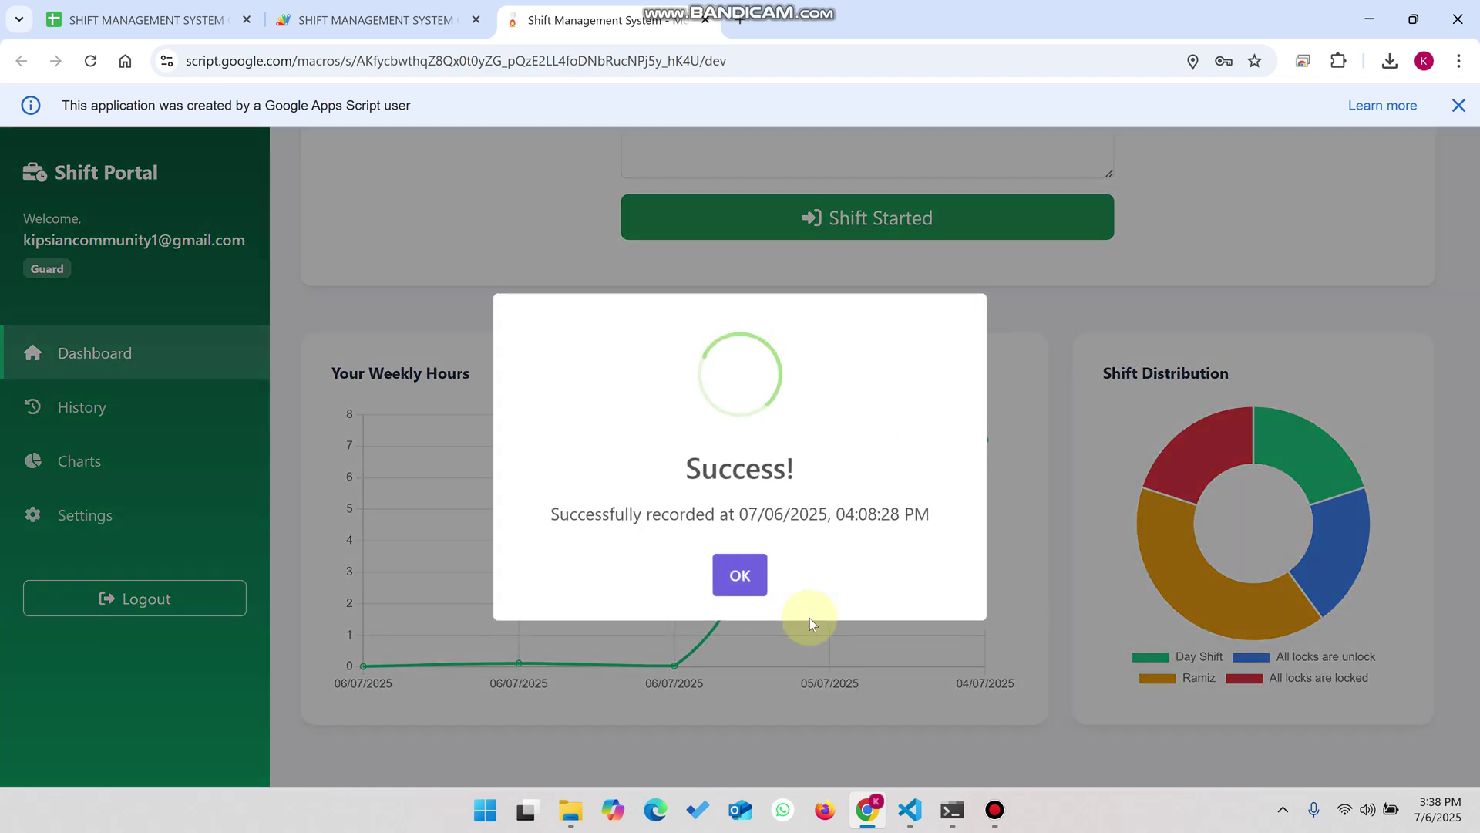
click(712, 574)
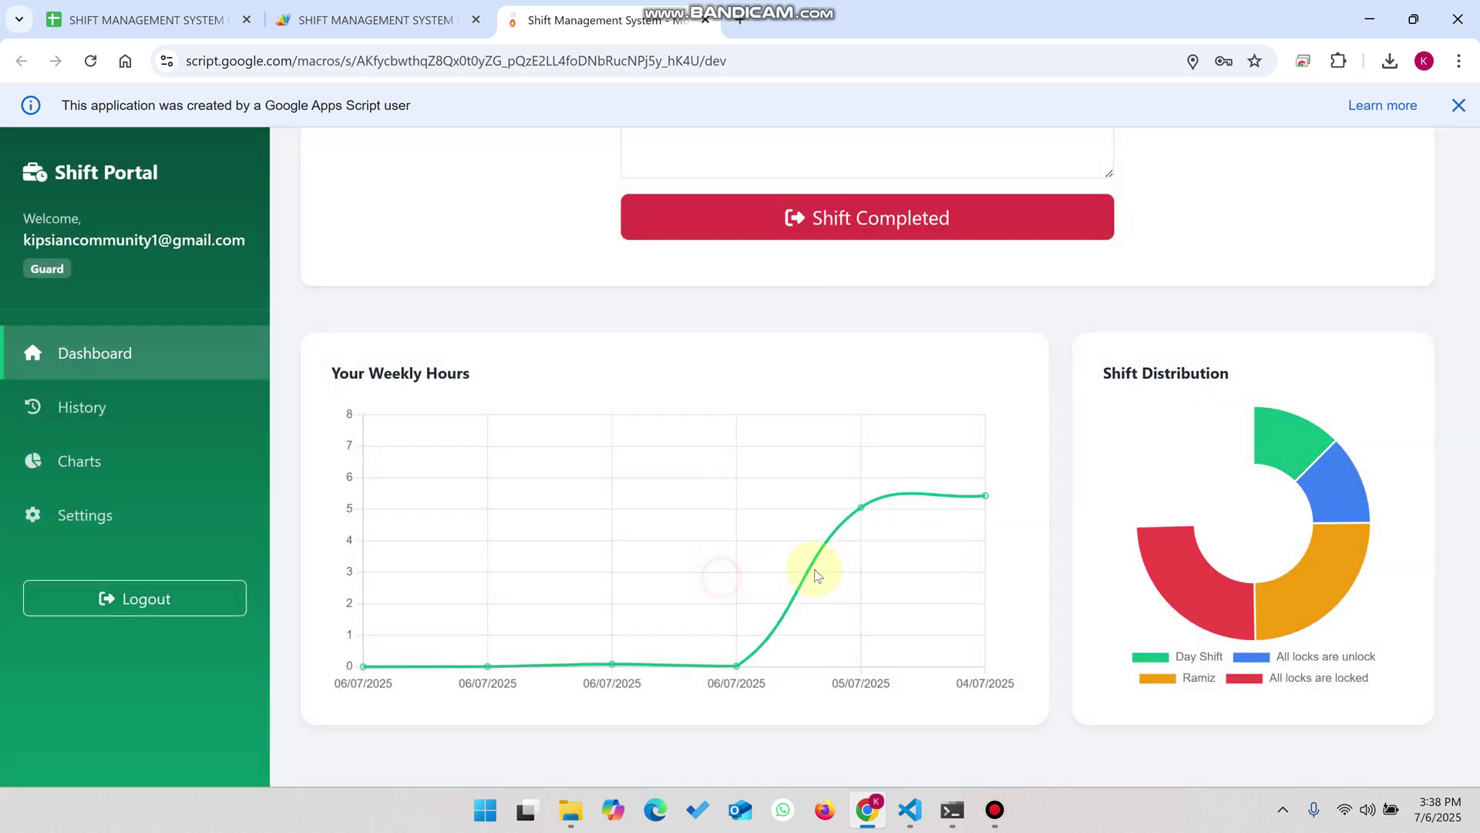
click(1162, 657)
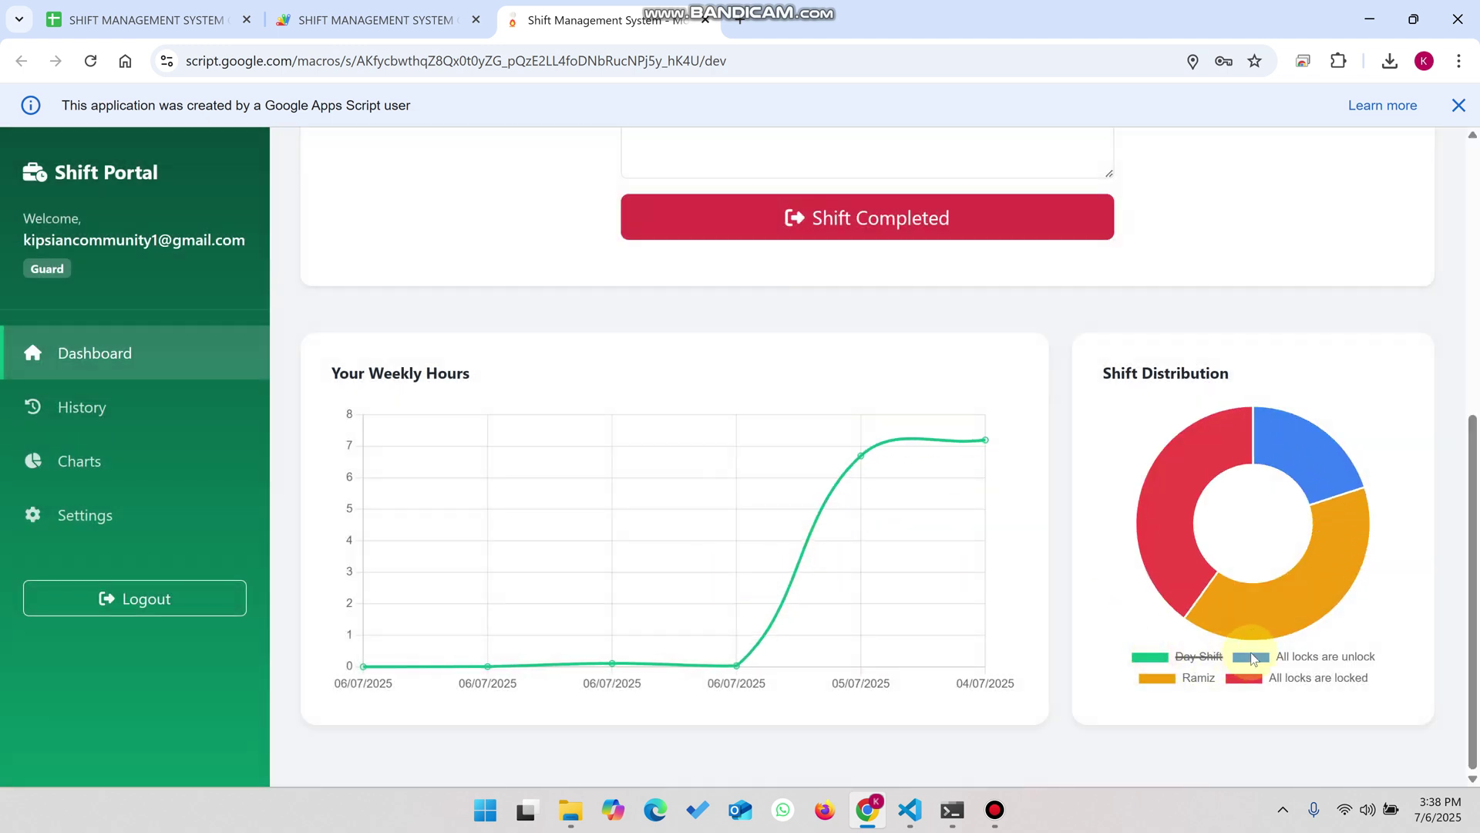
click(1165, 658)
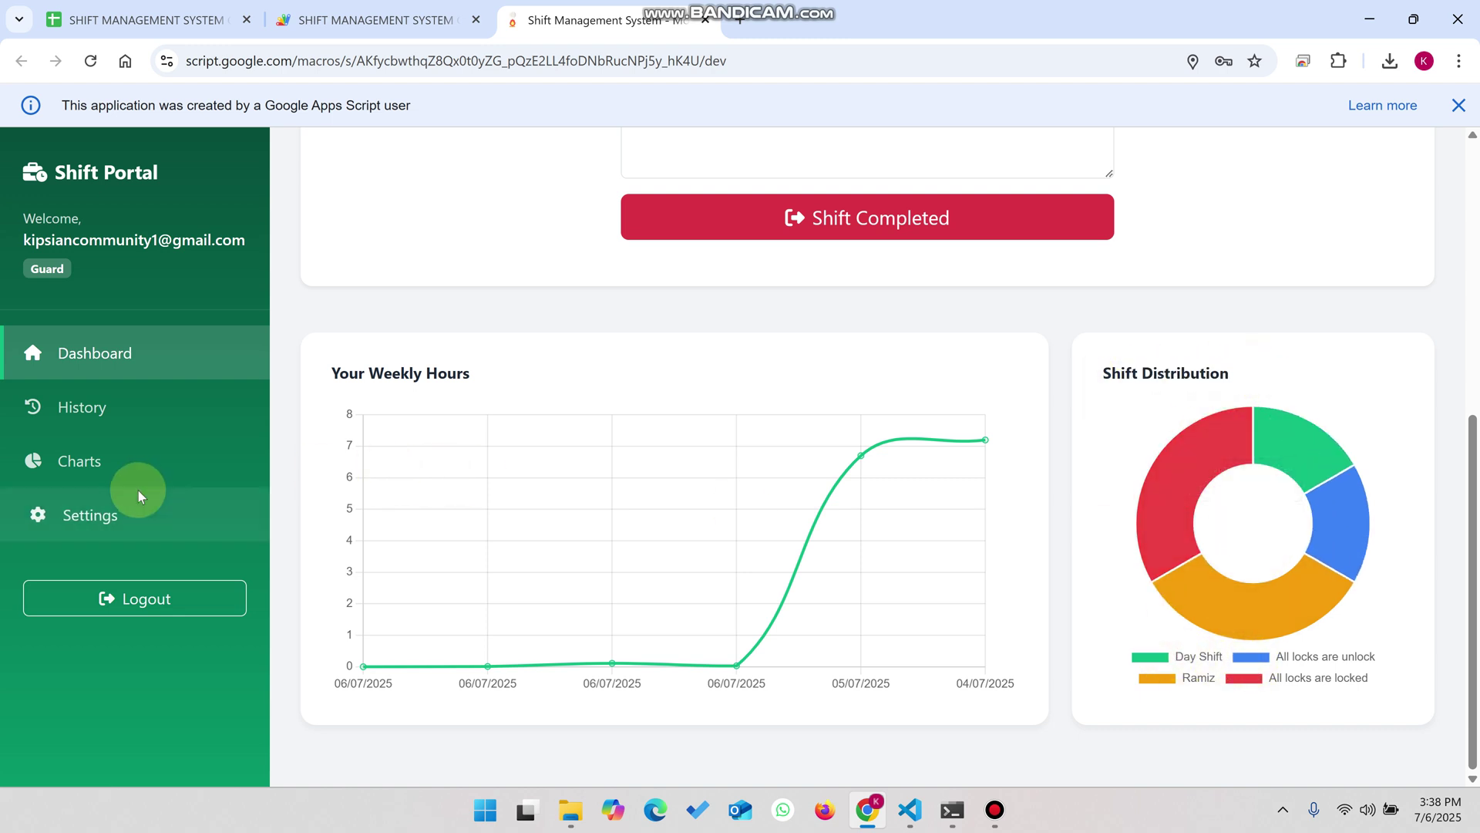
- Open the Charts page and review the Shift Distribution and User Activity charts
click(125, 458)
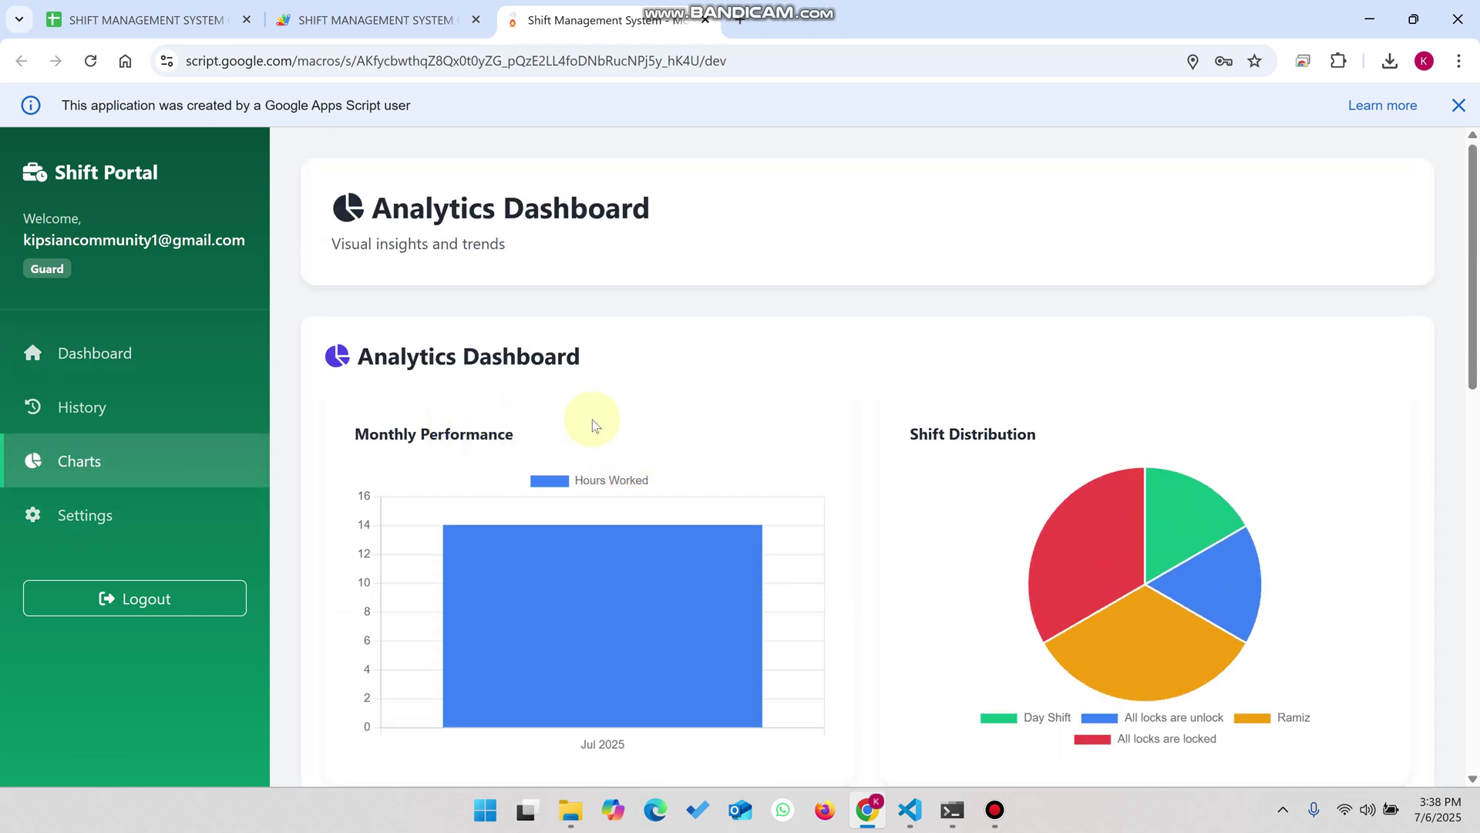
drag(1035, 433, 916, 450)
click(908, 436)
scroll(899, 420, down, 7)
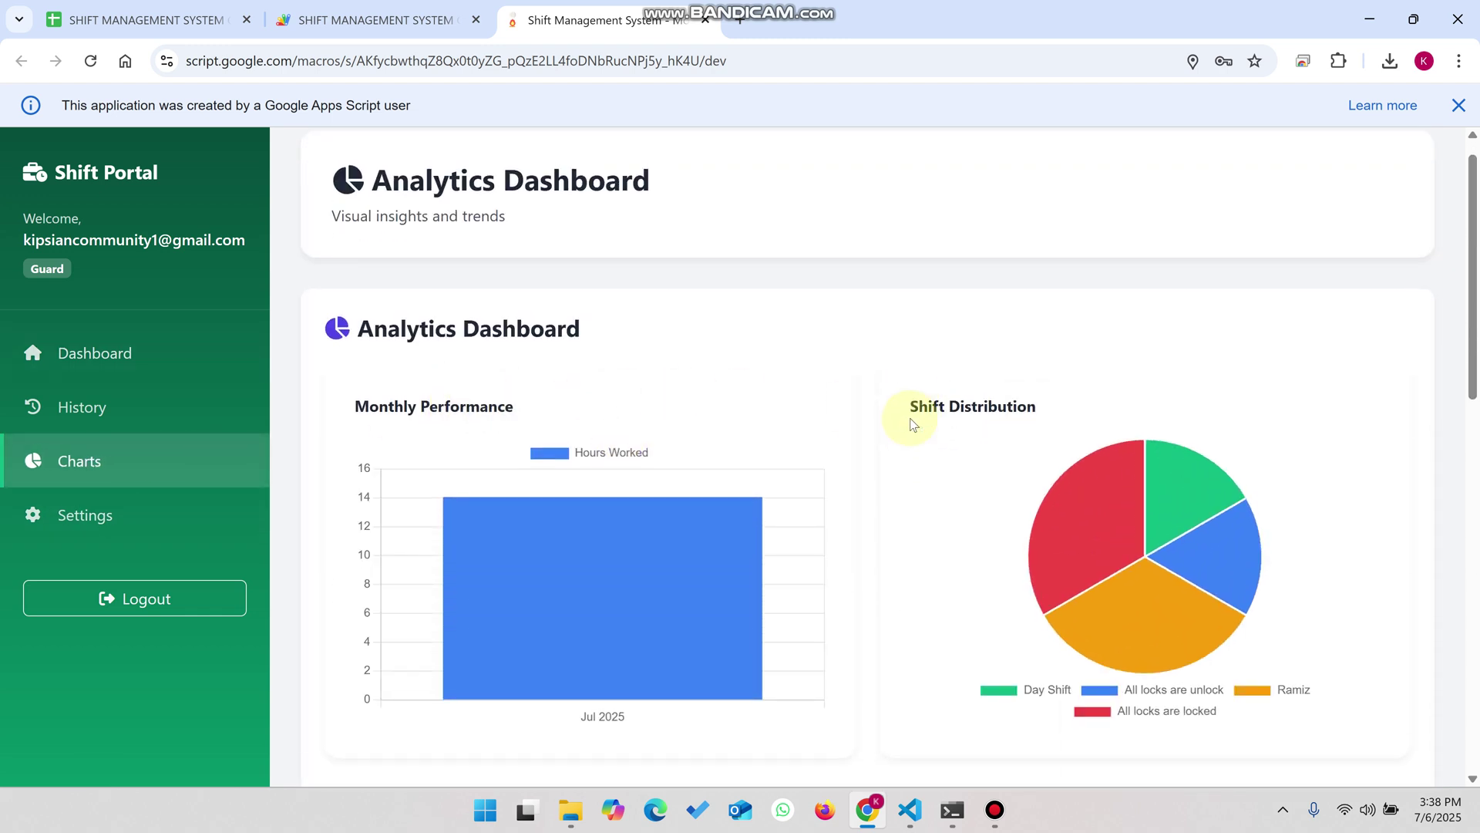
drag(466, 328, 398, 333)
click(398, 333)
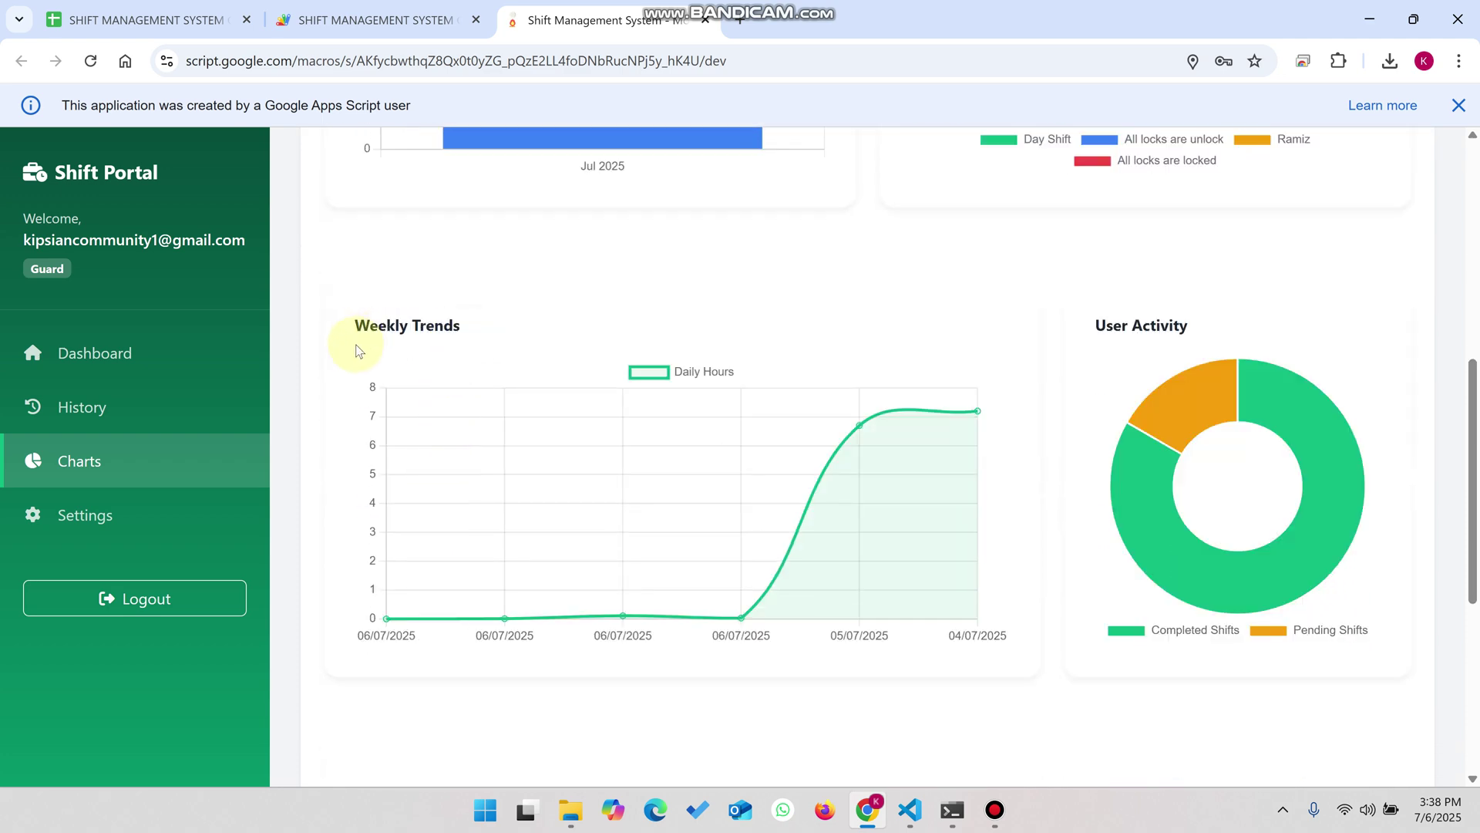
drag(1186, 325, 1084, 350)
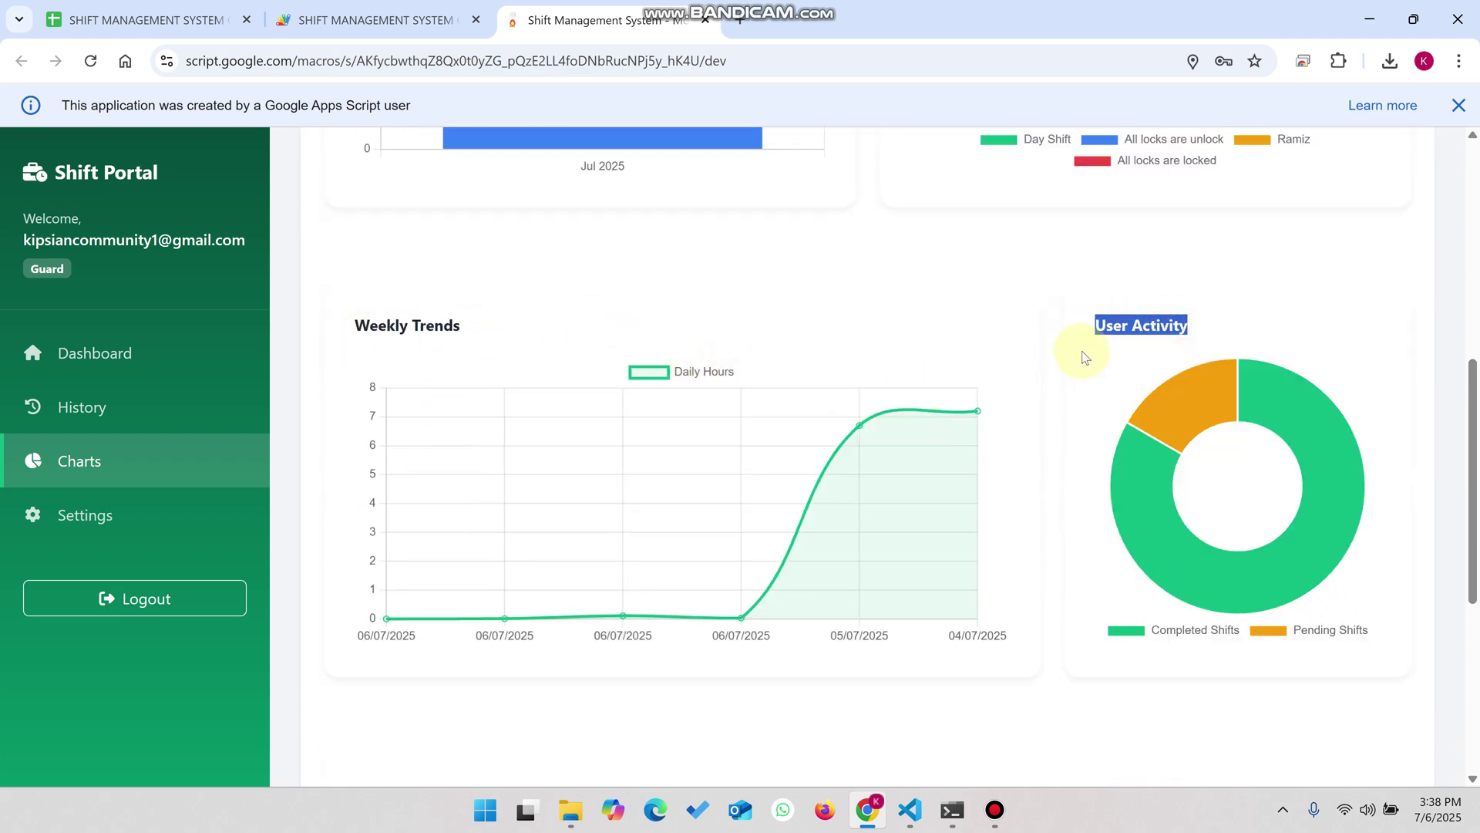
scroll(1130, 352, down, 5)
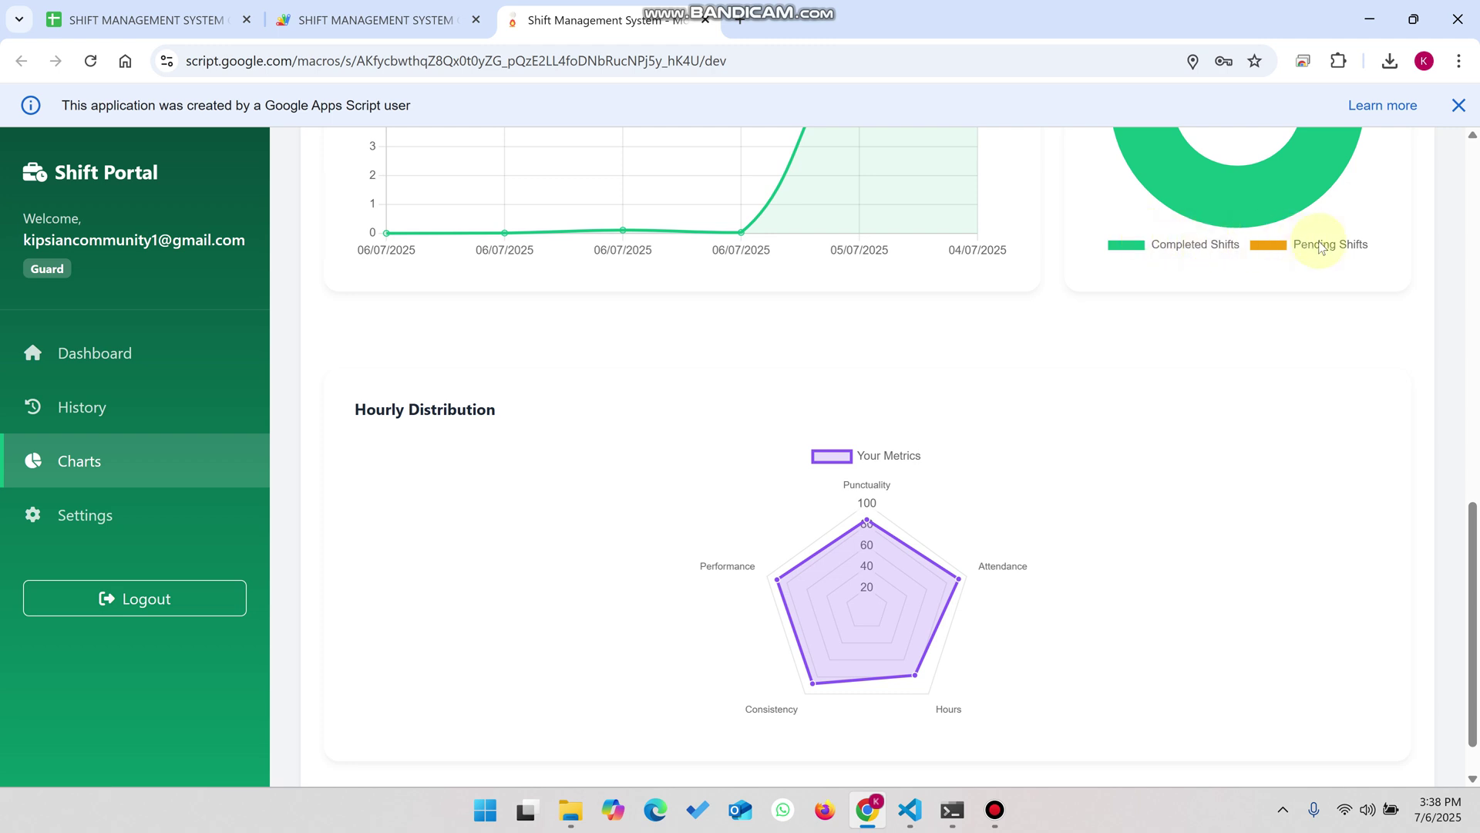
click(512, 414)
- In Settings, fill the current password from saved entries, enter a new password and submit
click(86, 515)
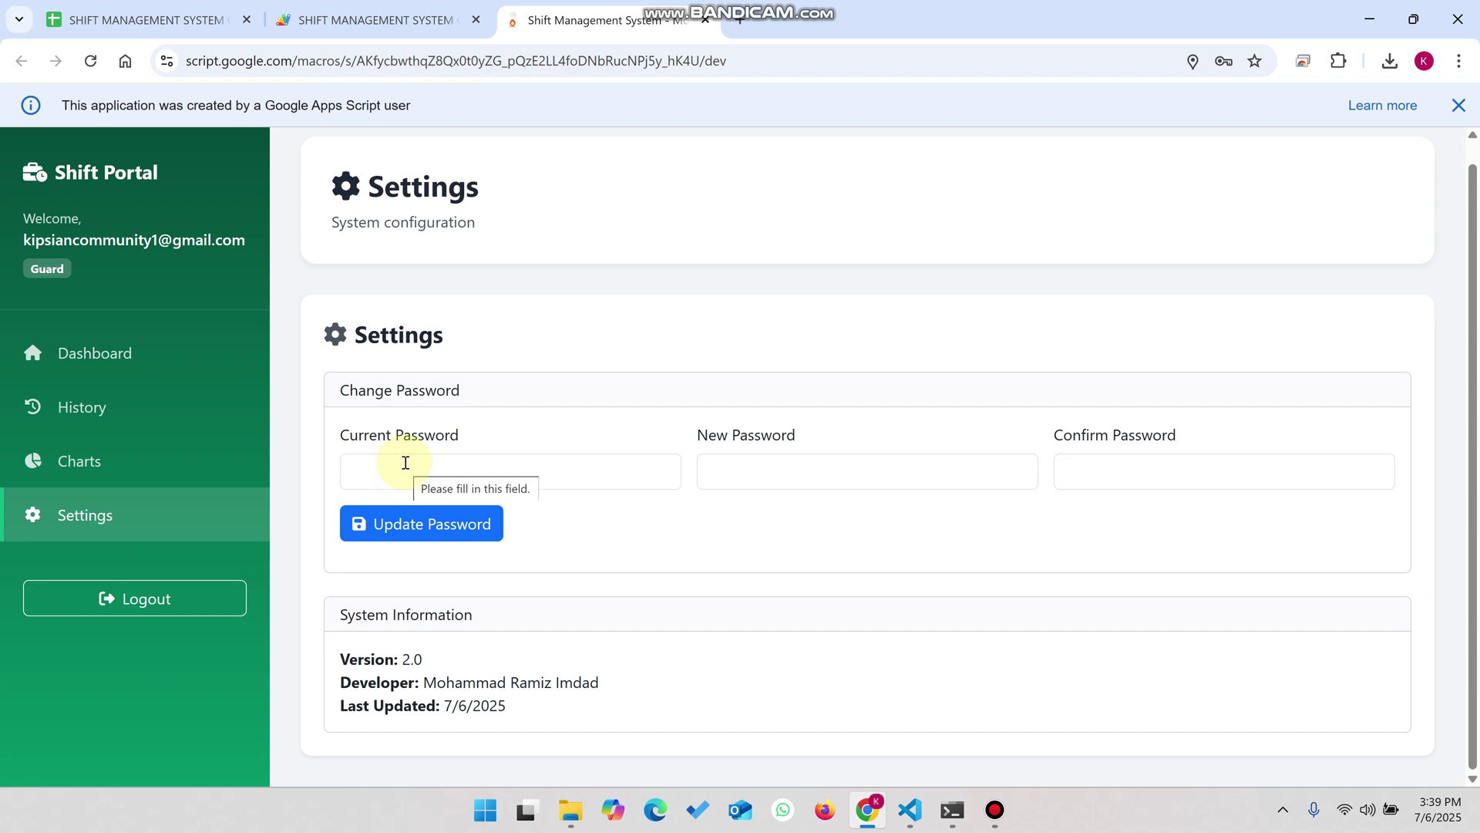
click(406, 463)
click(778, 663)
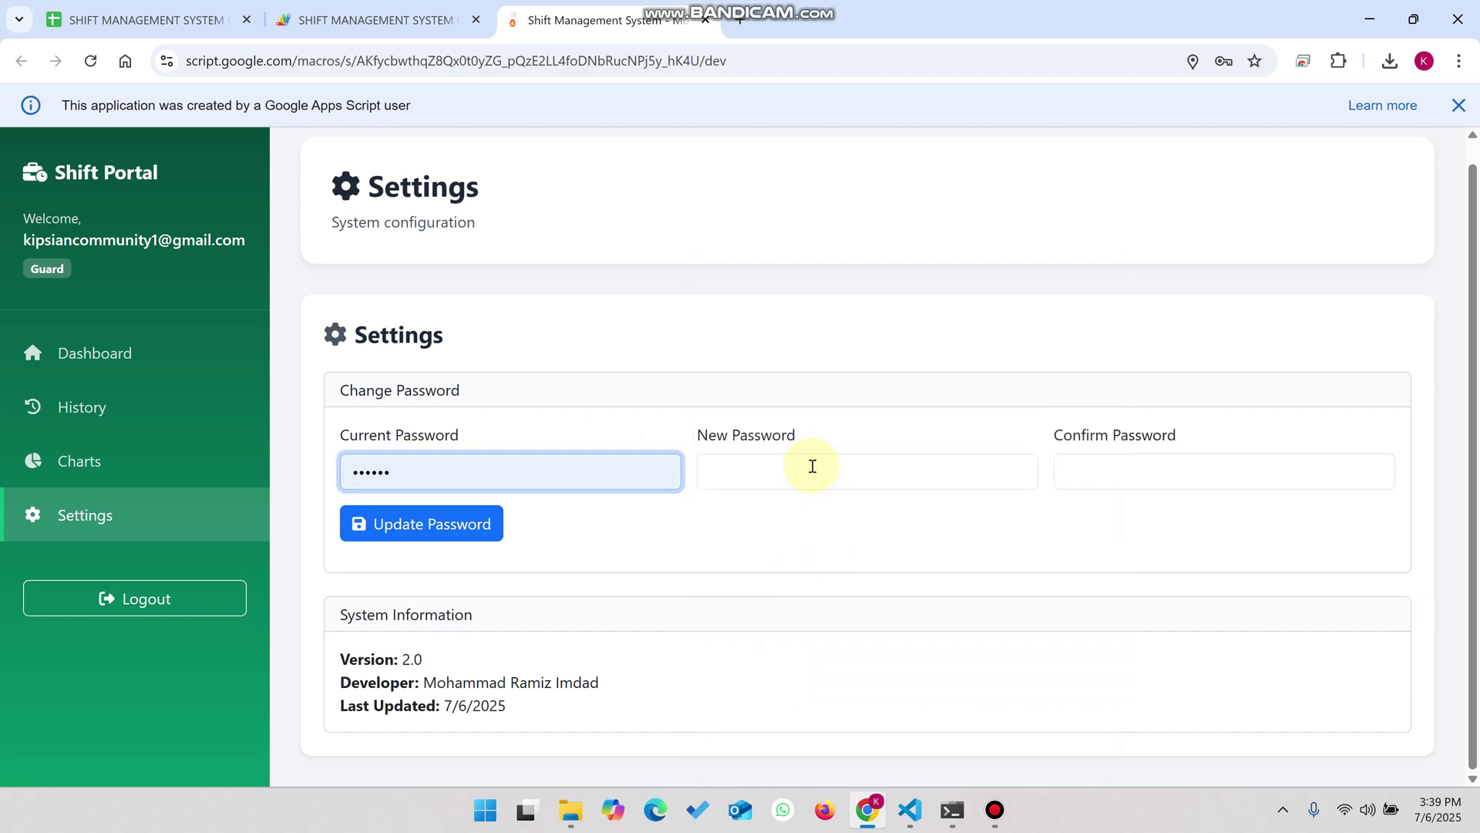
click(811, 463)
text(123)
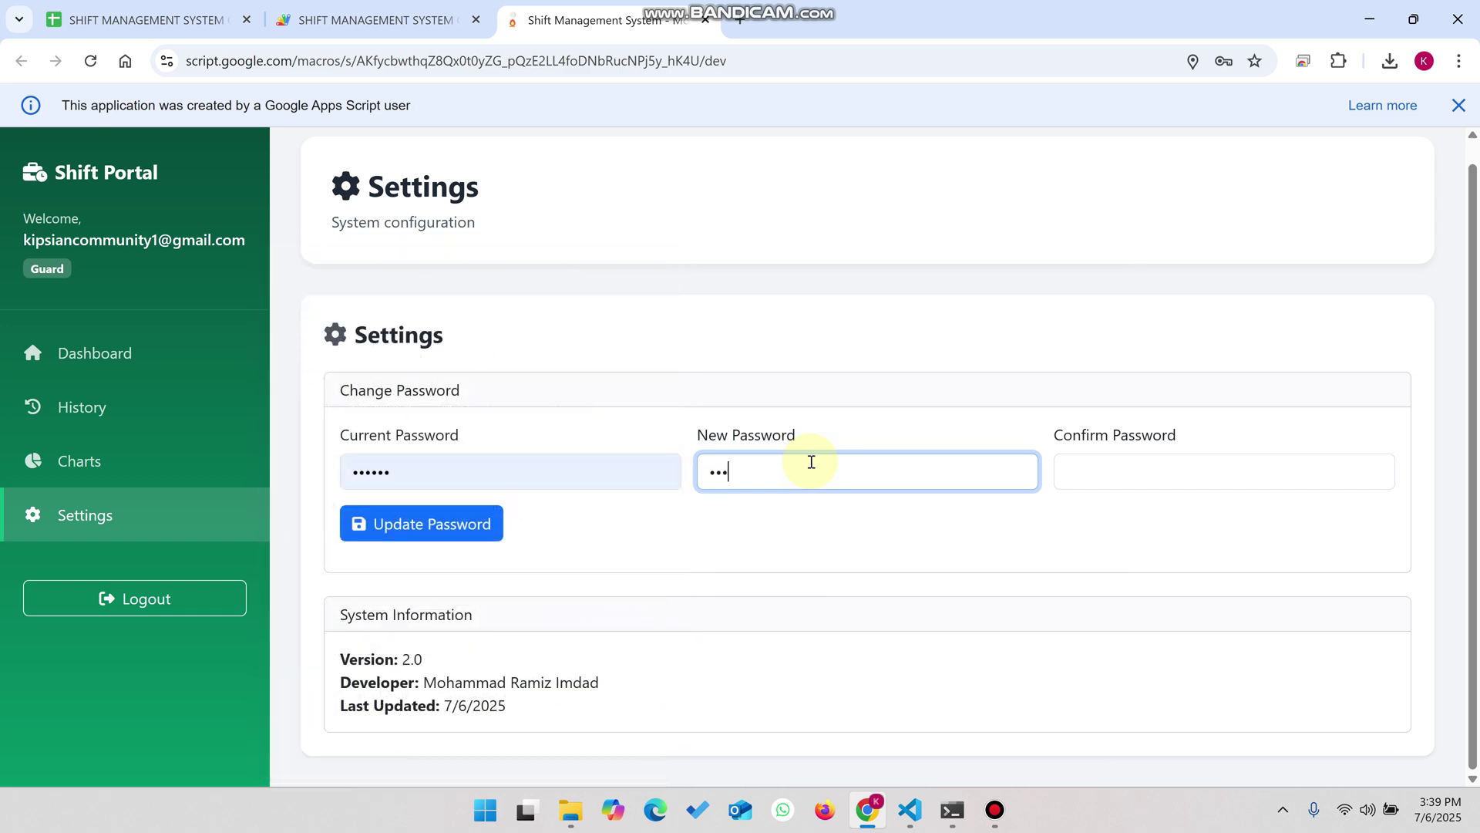
text(456)
click(1196, 466)
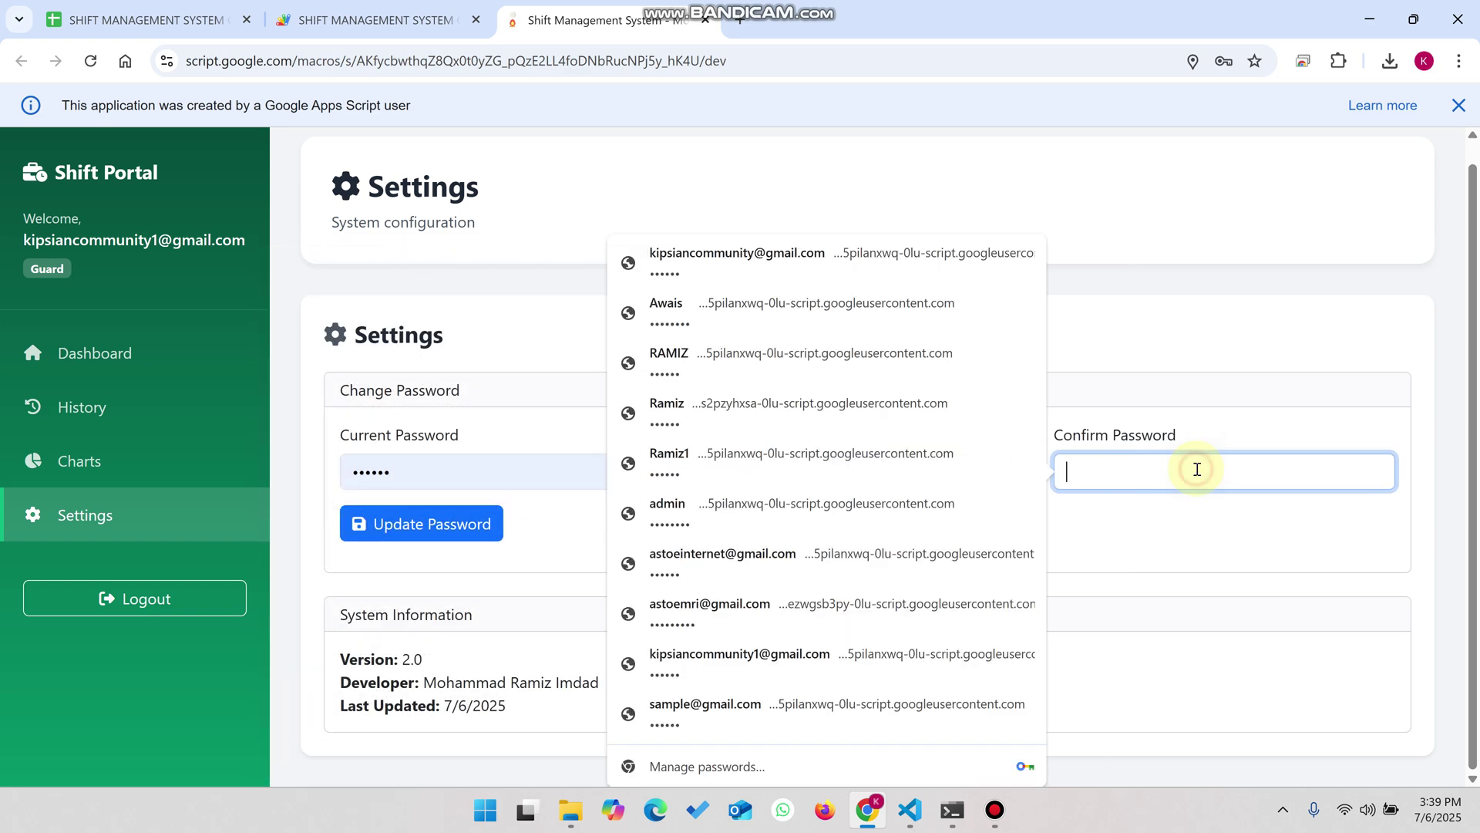
text(123456)
click(437, 530)
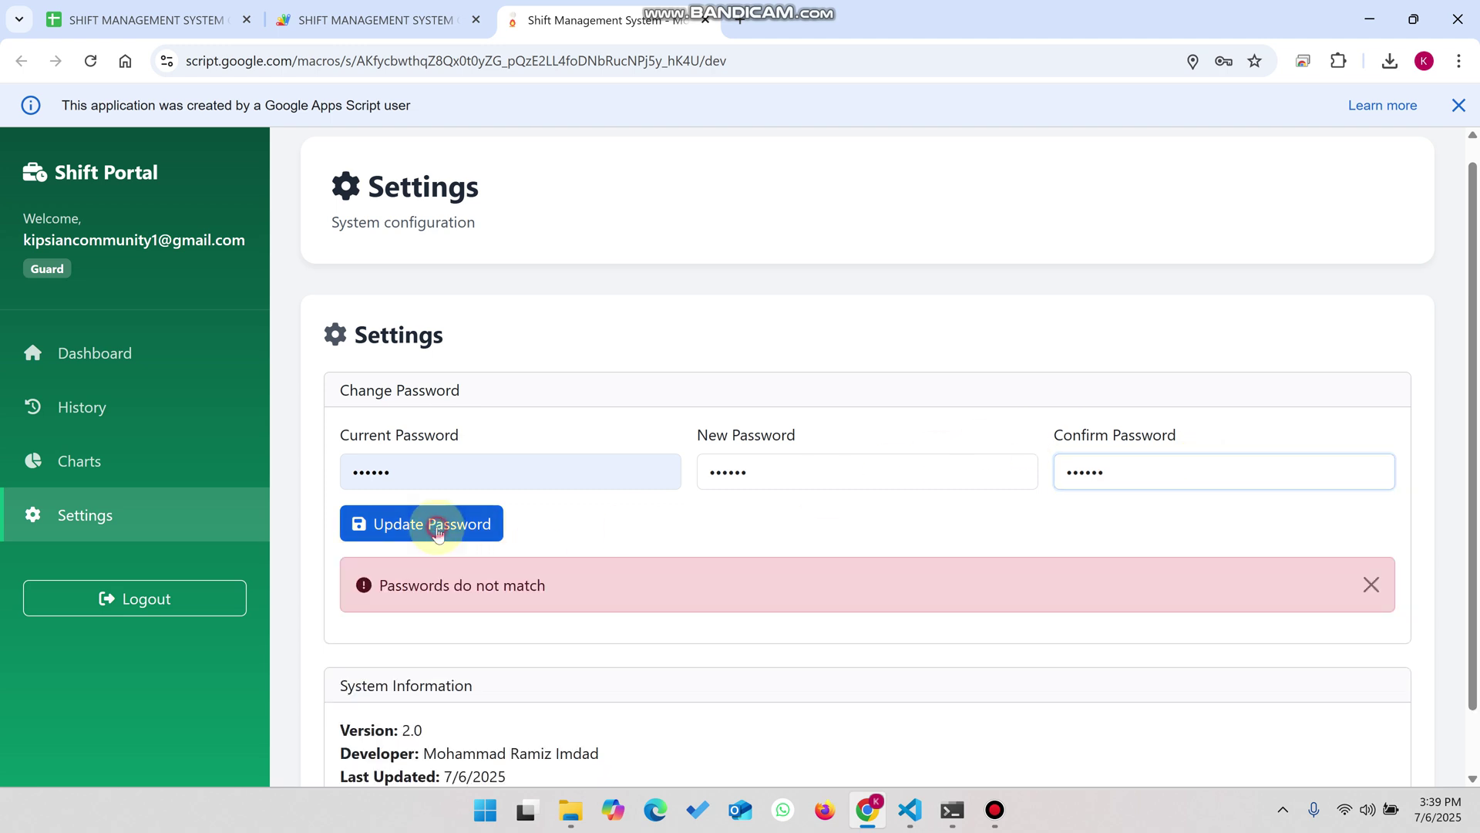
- Retype the new password and matching confirmation, update the password, and let Chrome save it
double_click(816, 473)
text(1)
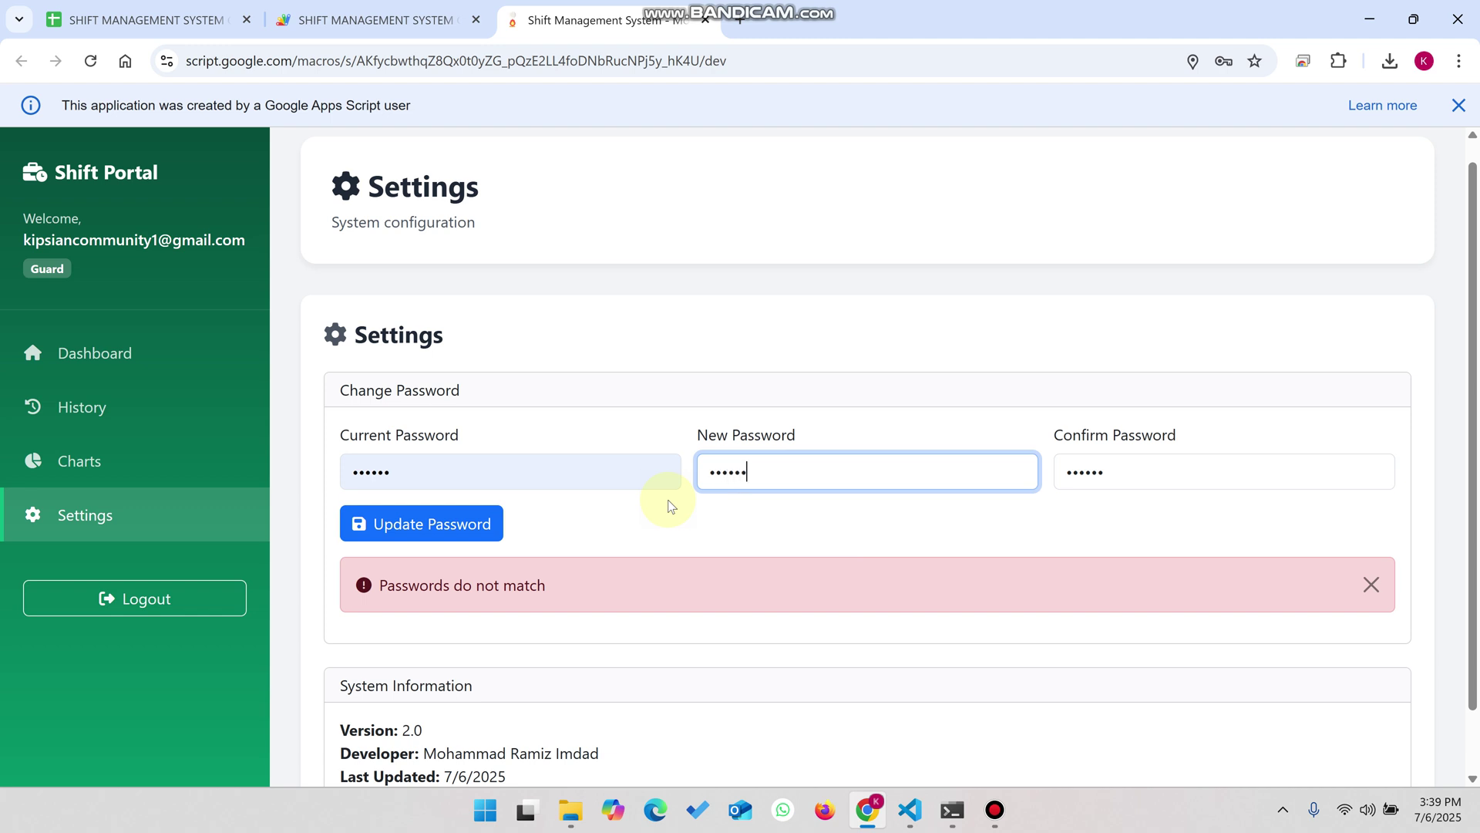
click(1149, 468)
double_click(1062, 478)
text(1234567)
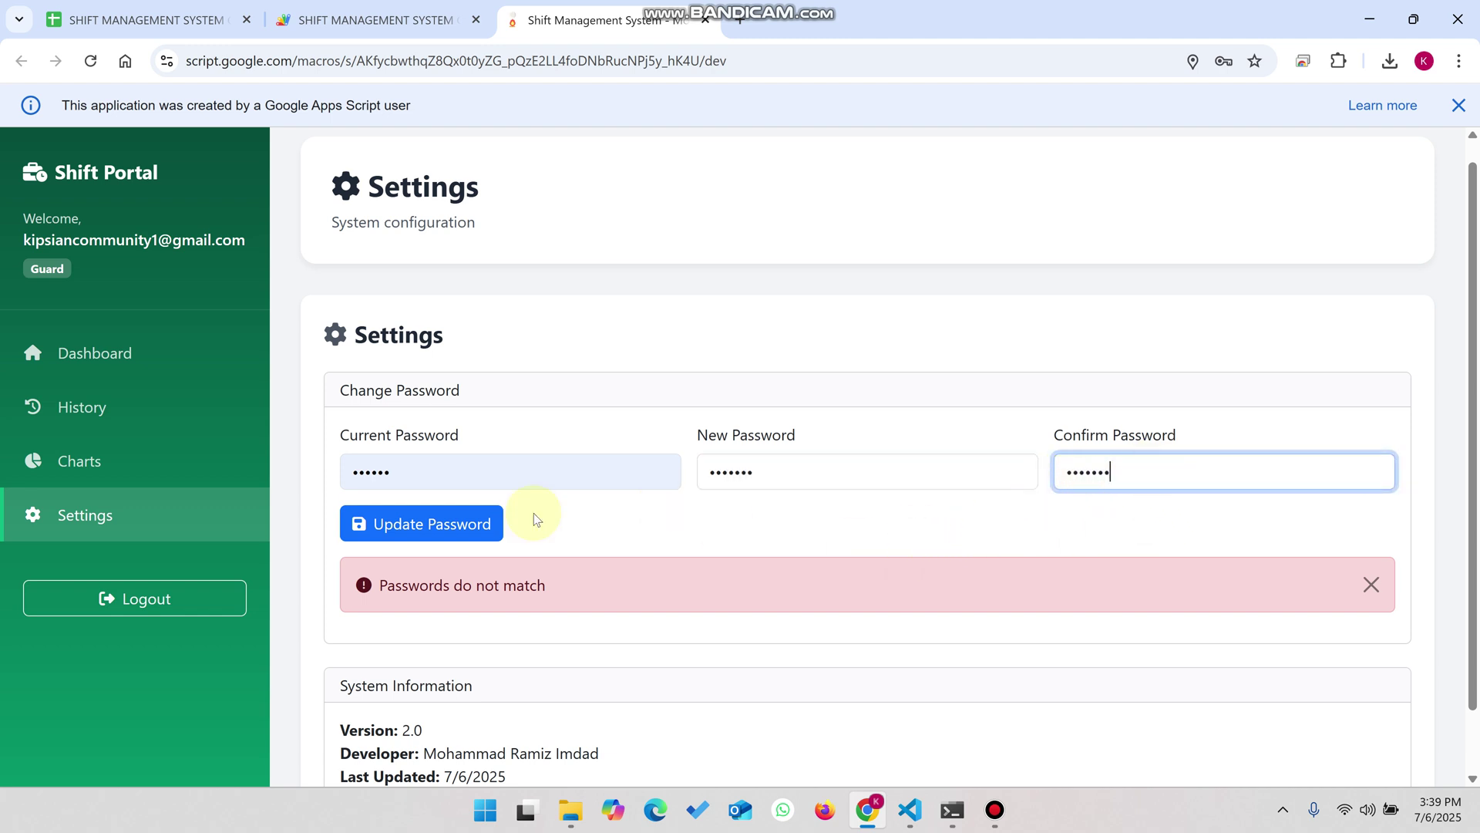
click(470, 530)
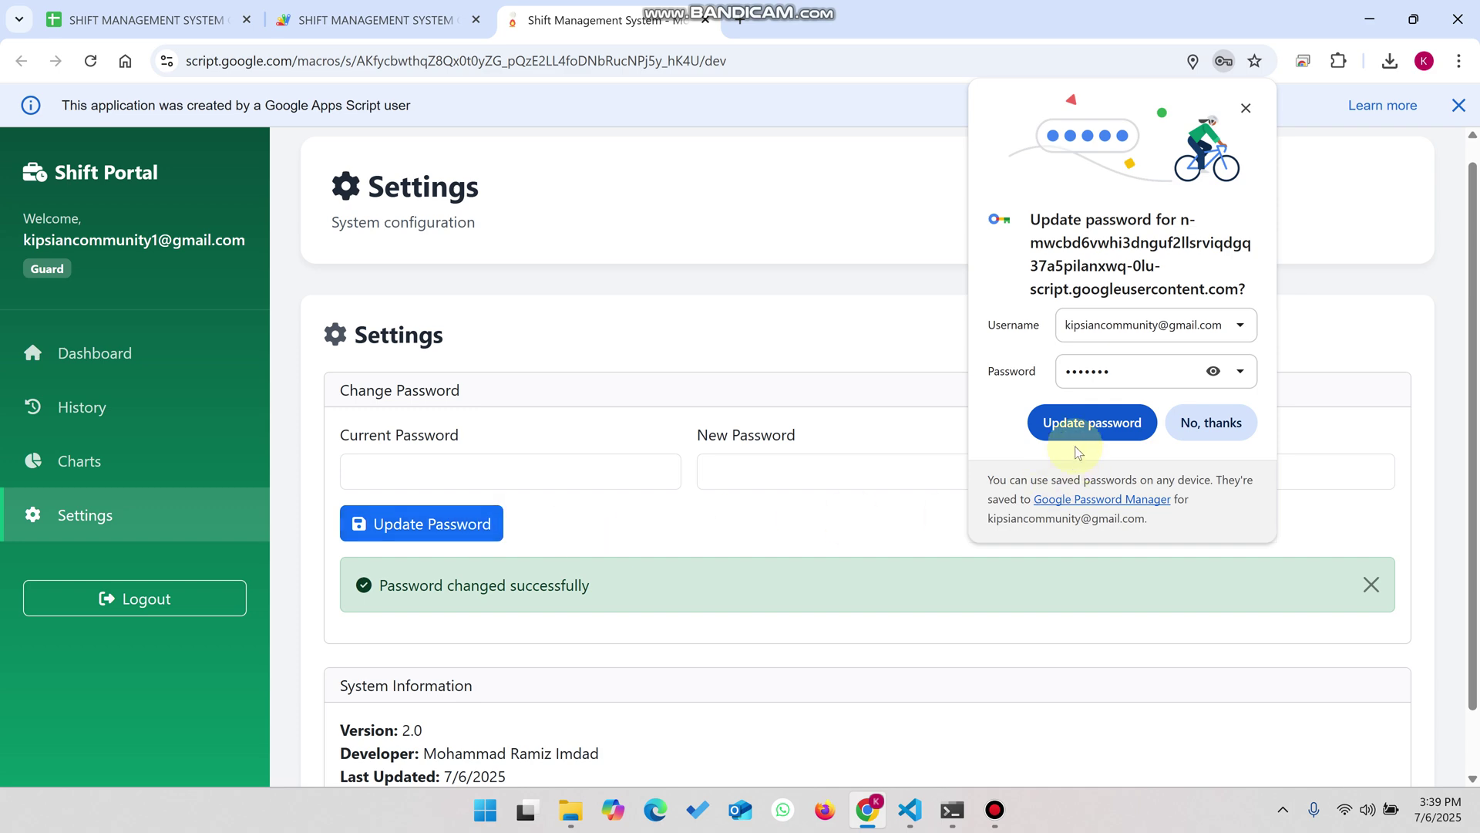
click(1218, 423)
- Check the guard's stored password in the spreadsheet, then log out of the app
click(146, 20)
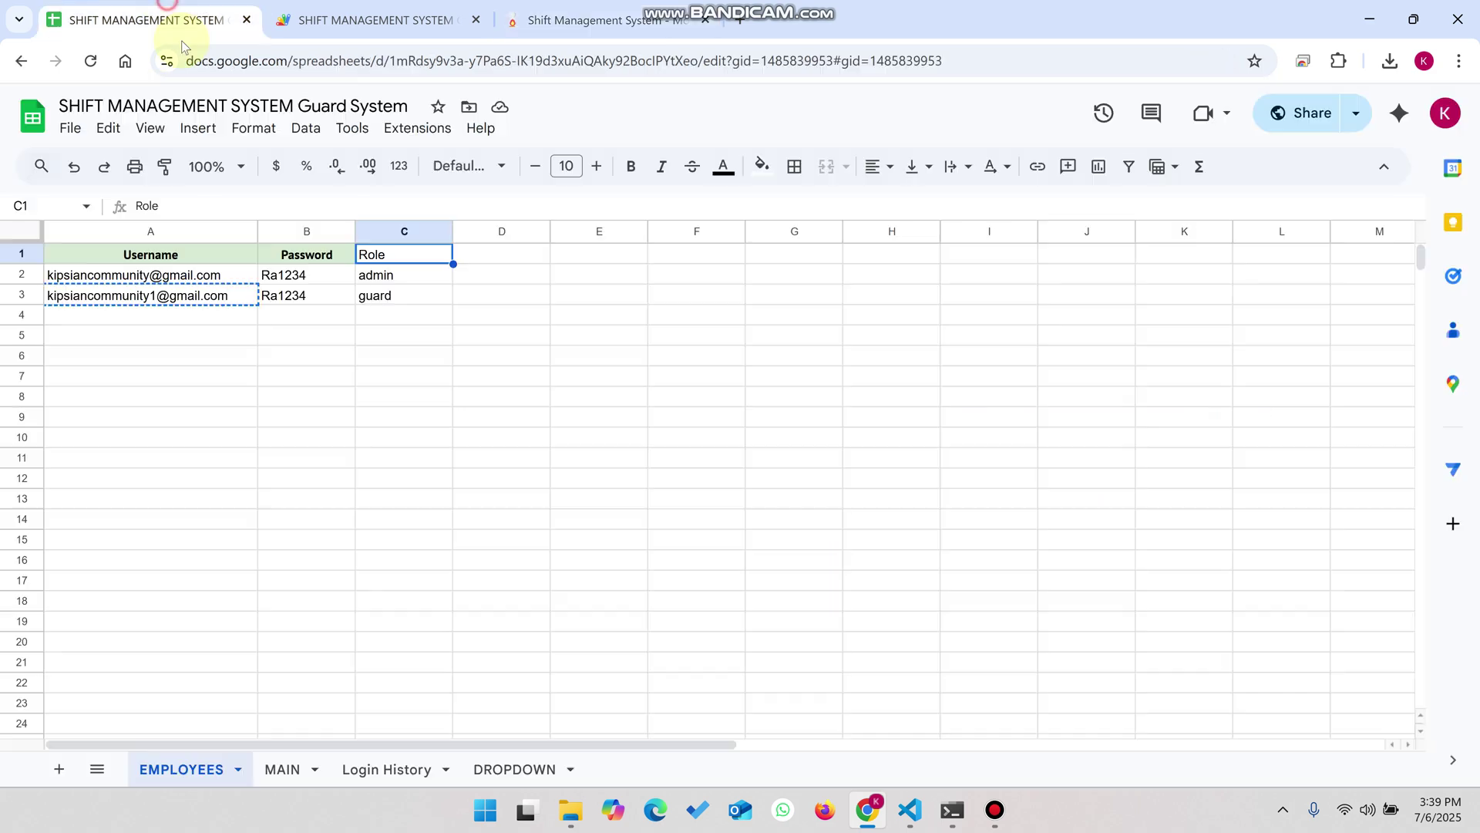
click(319, 296)
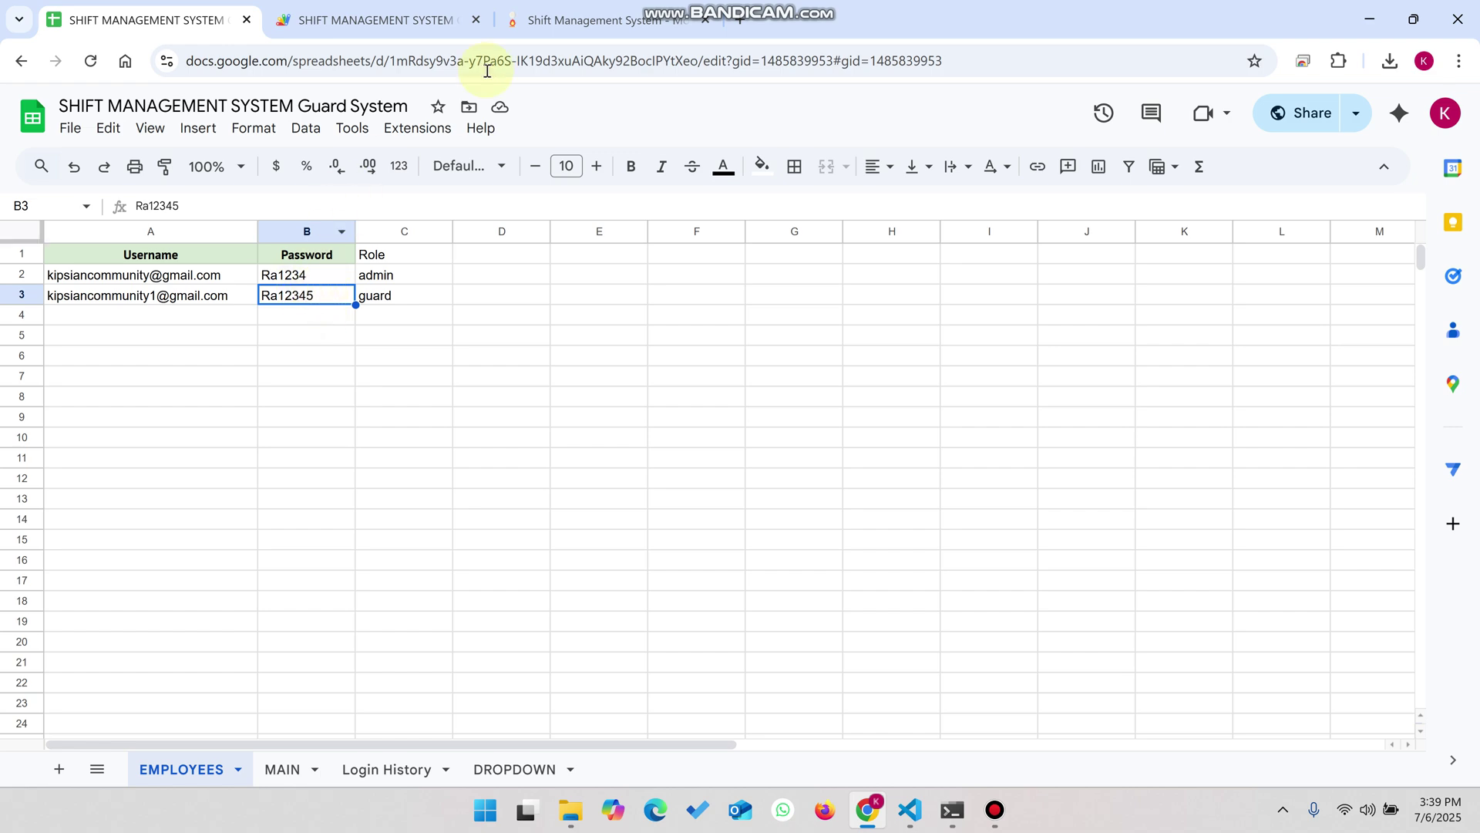
click(563, 20)
click(168, 595)
click(706, 576)
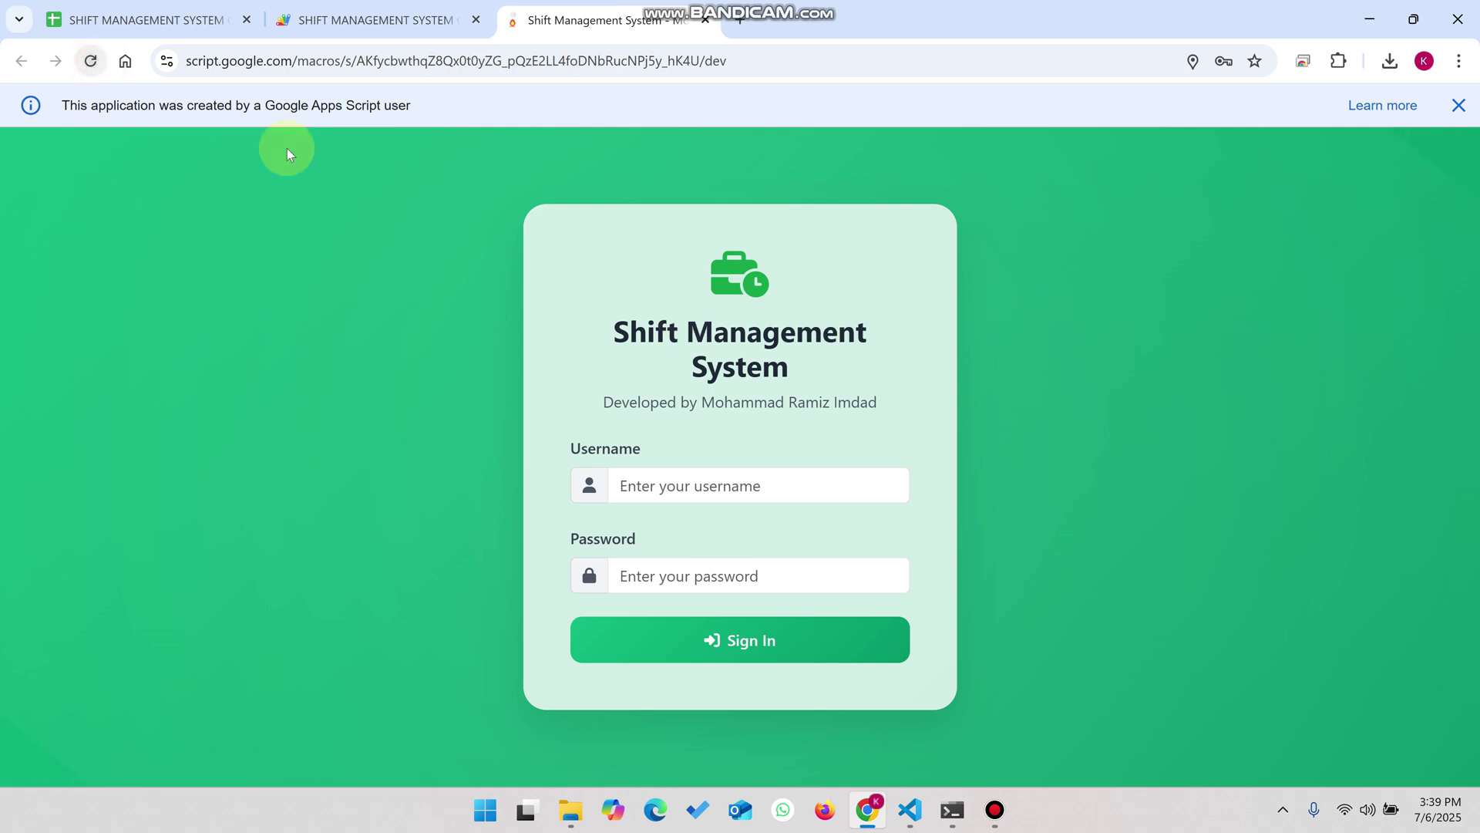
- Check the admin username in the spreadsheet, then sign in using Chrome's saved admin credentials
click(148, 17)
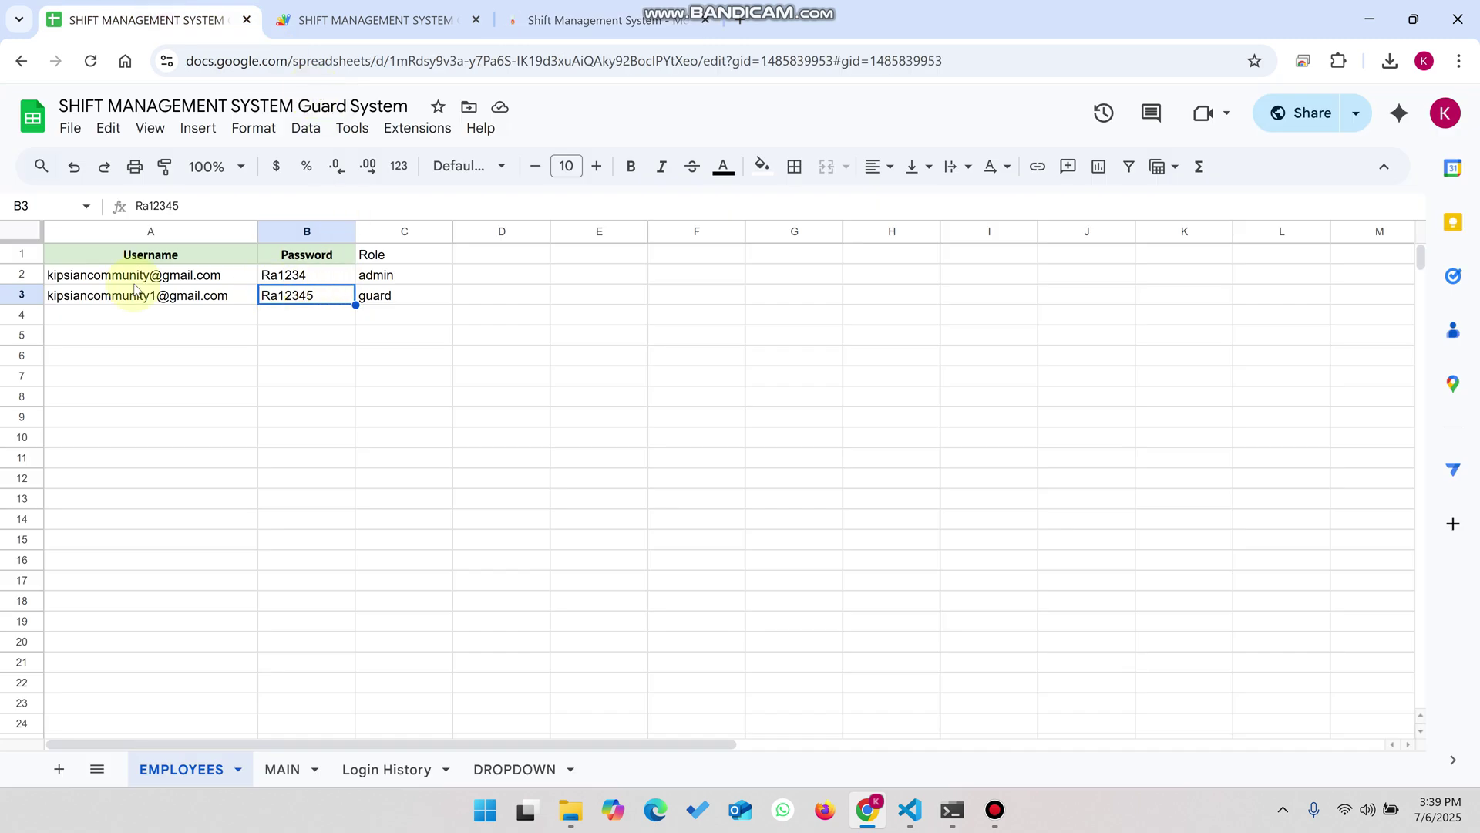
click(114, 278)
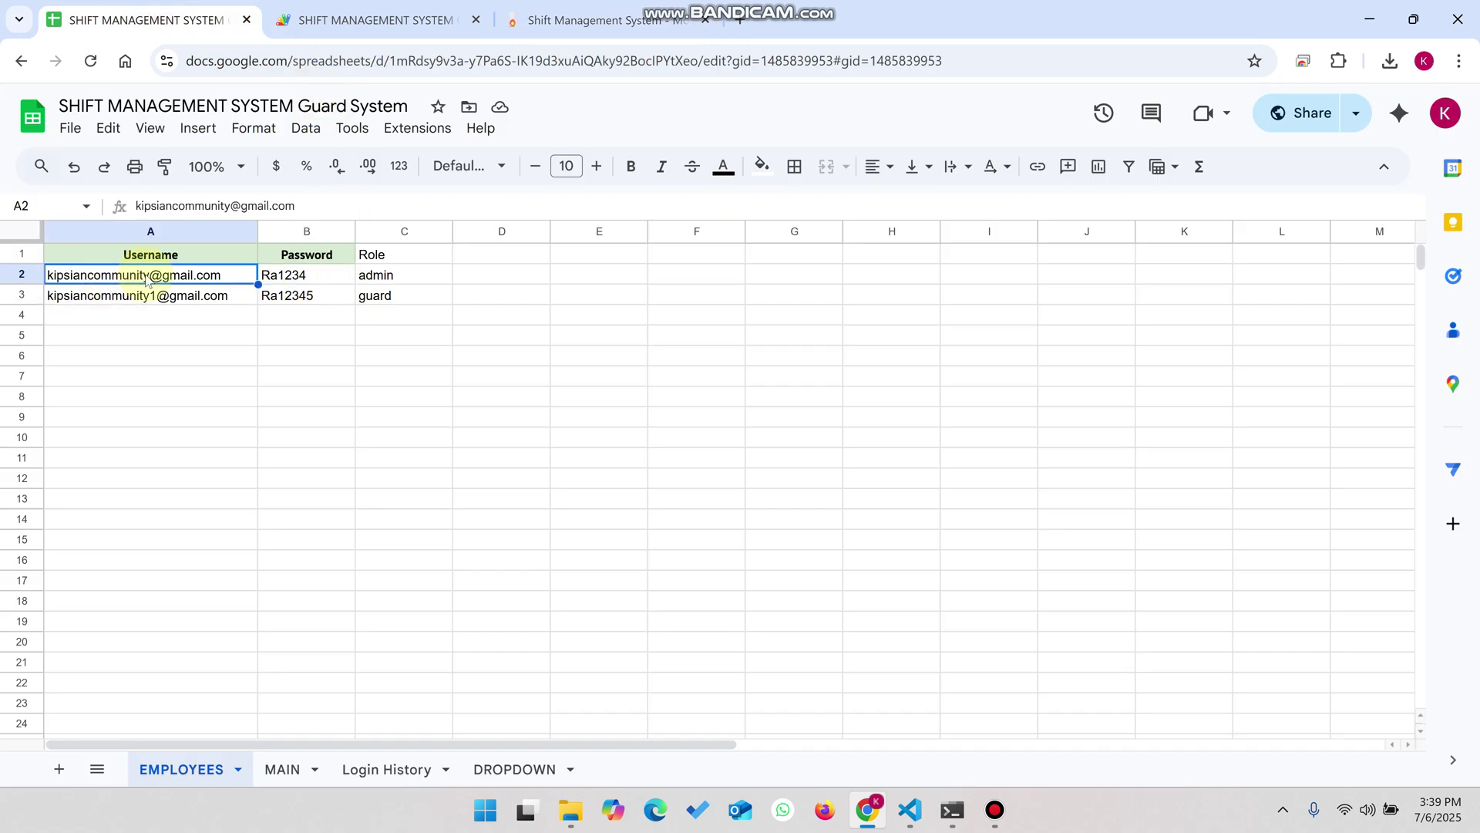
click(632, 20)
click(746, 483)
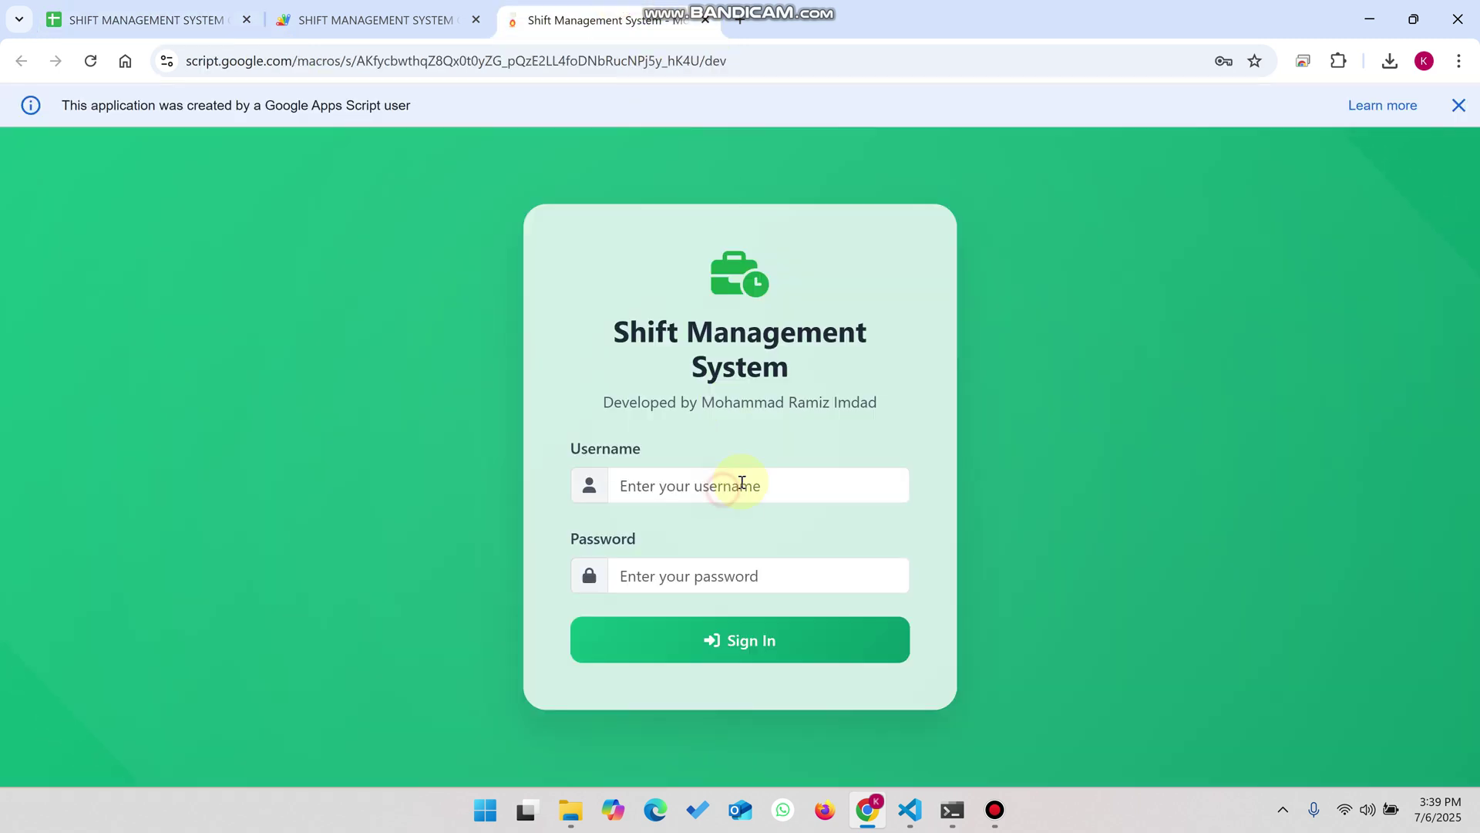
click(1047, 262)
- Sign in as admin and highlight the Reports page subtitle
click(774, 648)
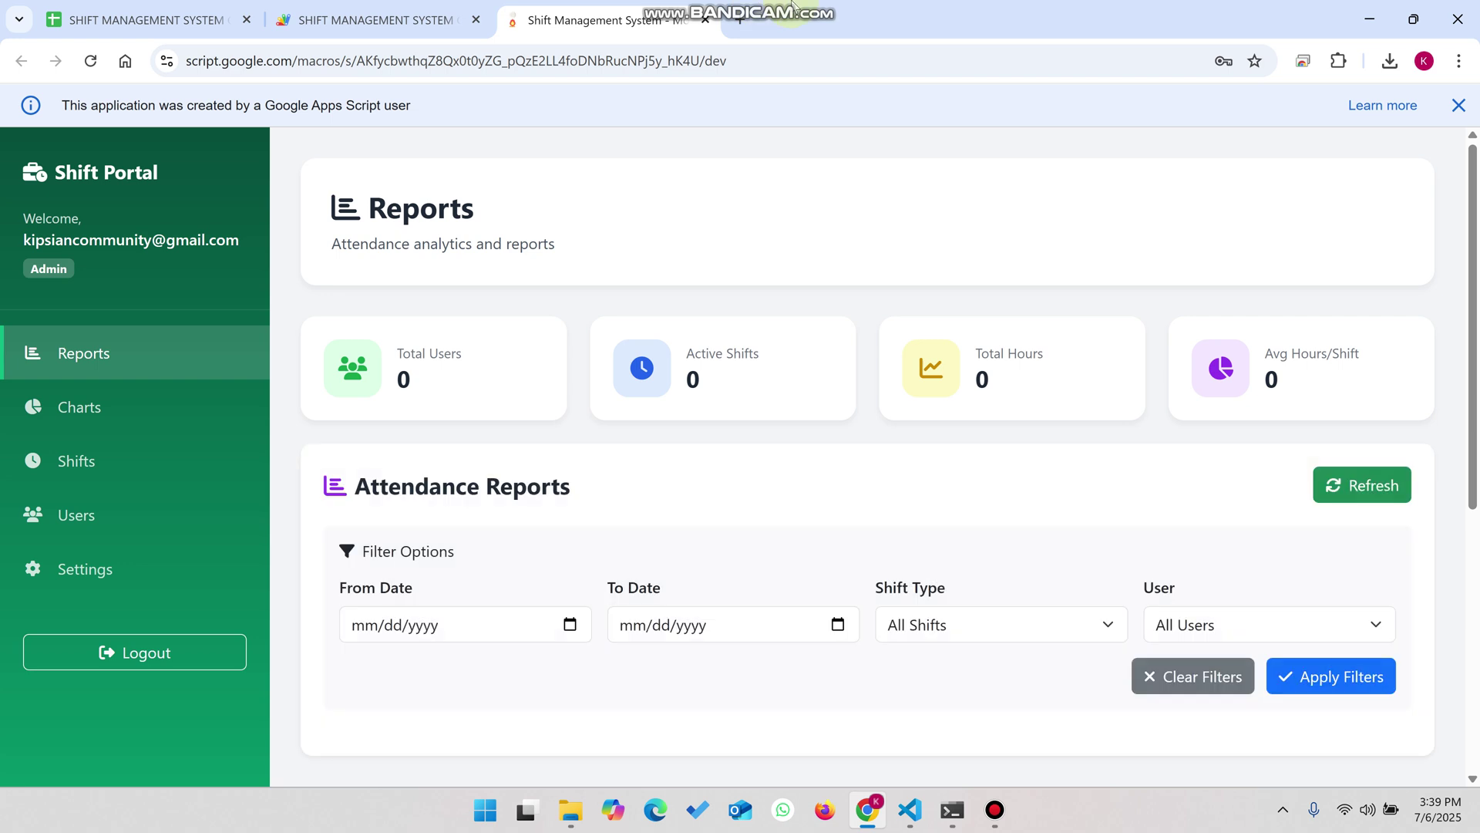
mouse_move(793, 6)
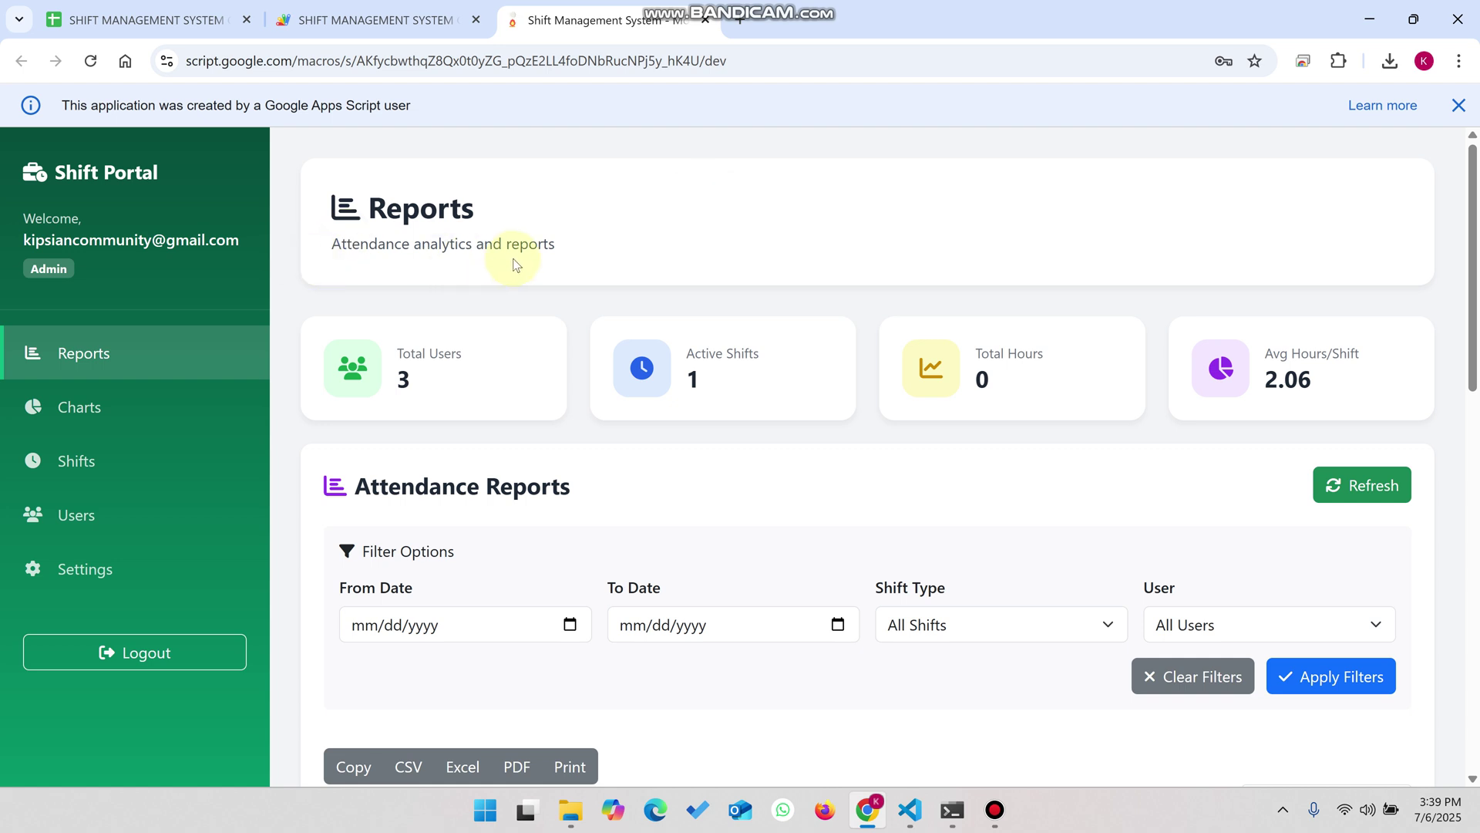
drag(578, 249, 319, 257)
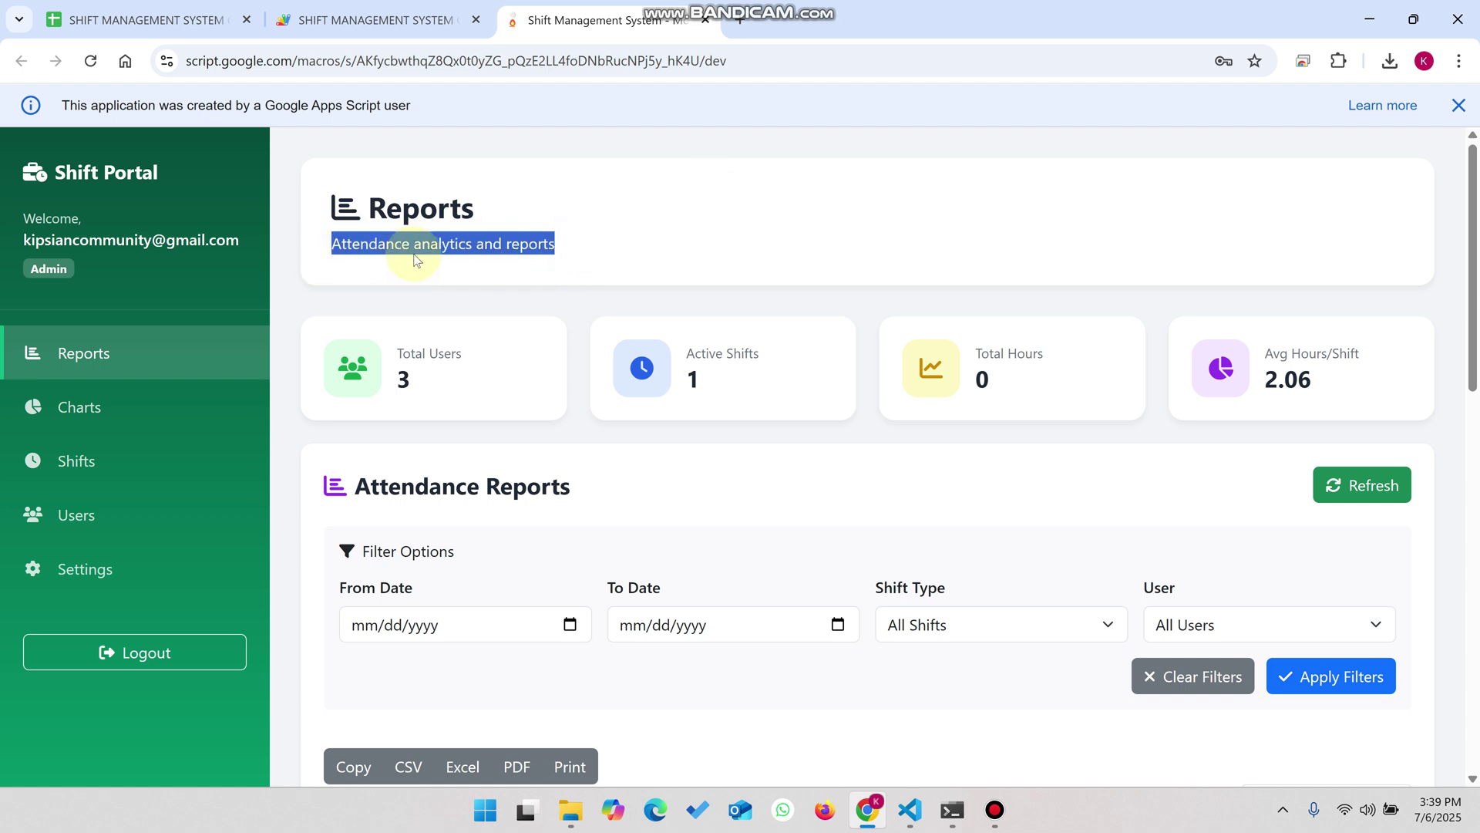
scroll(414, 255, down, 1)
- Scroll to the Attendance Reports table and highlight the first row's shift name and user
drag(413, 286, 391, 258)
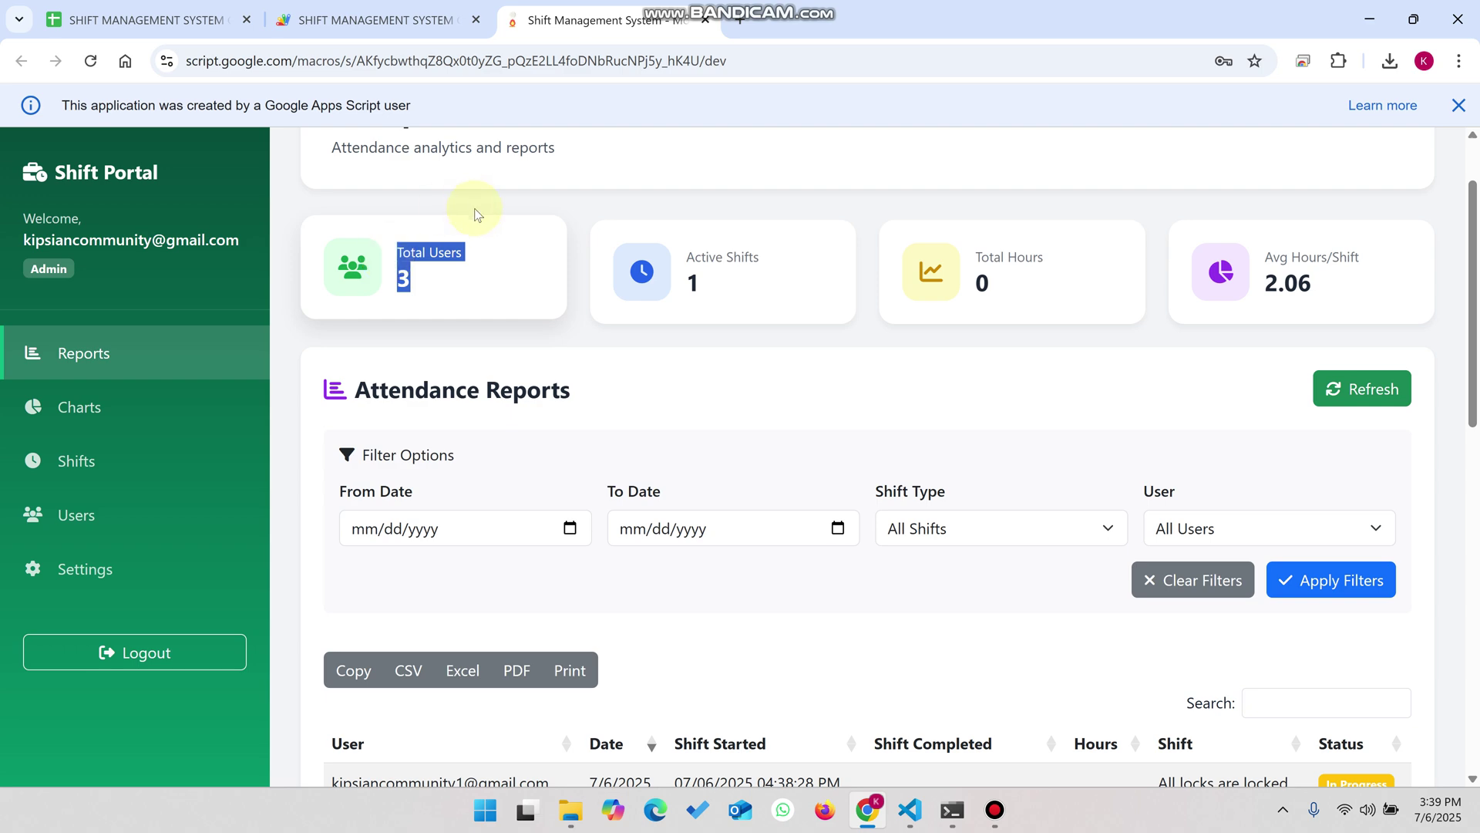
scroll(625, 301, down, 5)
drag(1295, 397, 1141, 400)
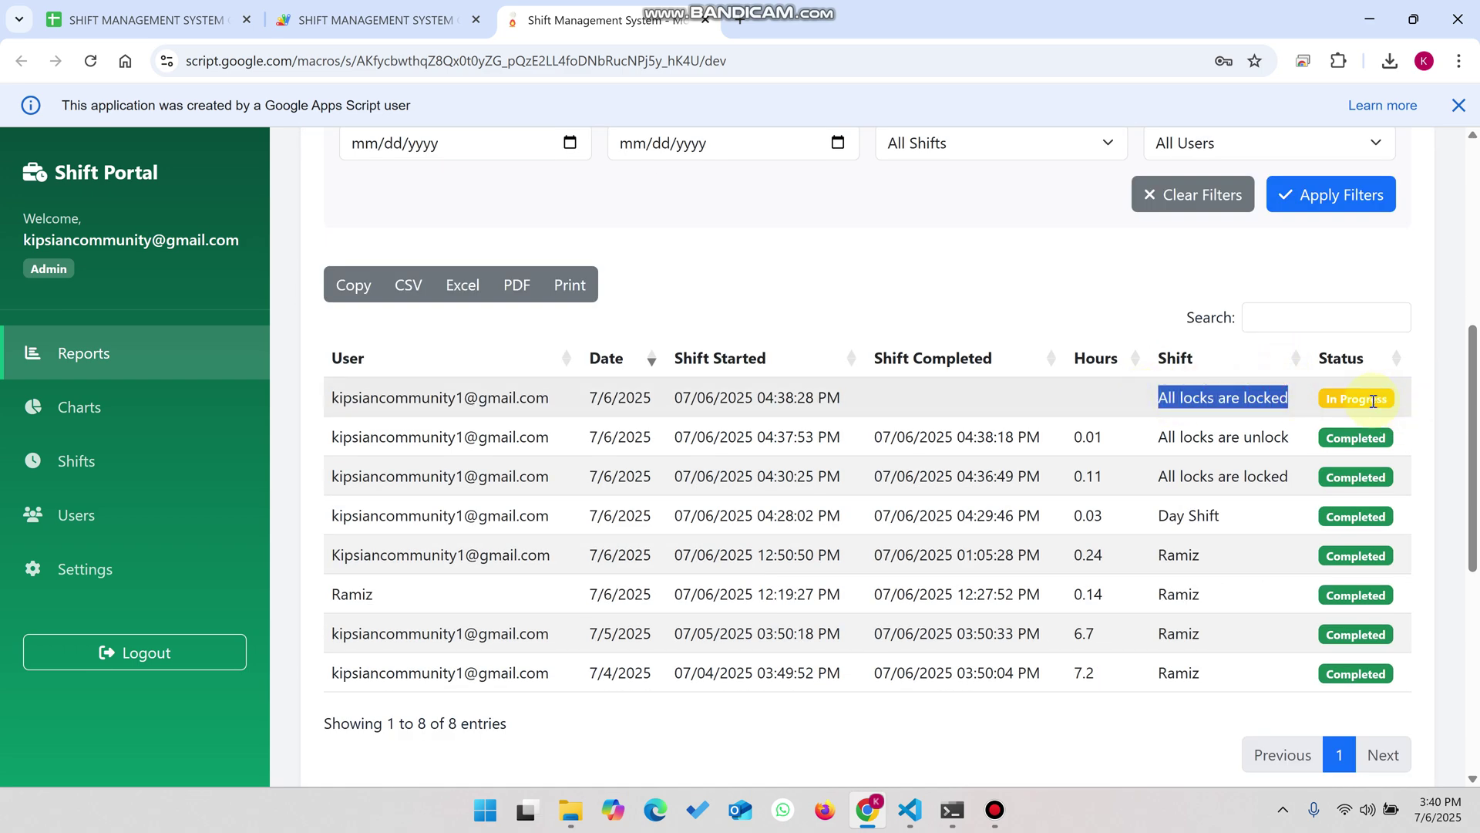
drag(550, 397, 330, 402)
scroll(332, 408, up, 3)
- Filter the attendance report to a single user's records
click(1200, 335)
click(1194, 453)
click(1323, 386)
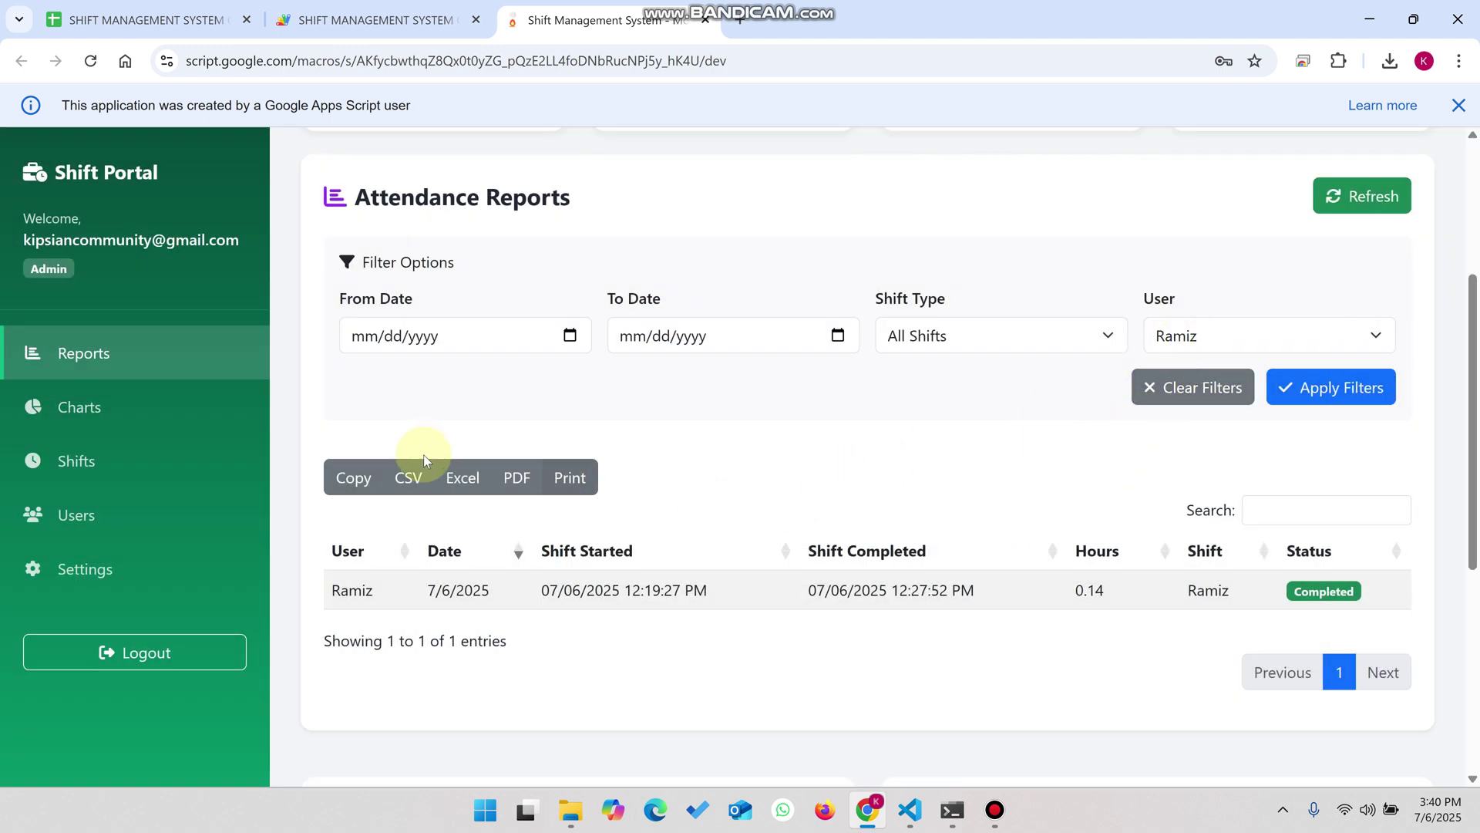
- Export the filtered table to Excel, cancel the print, and clear the filters
click(455, 478)
click(570, 478)
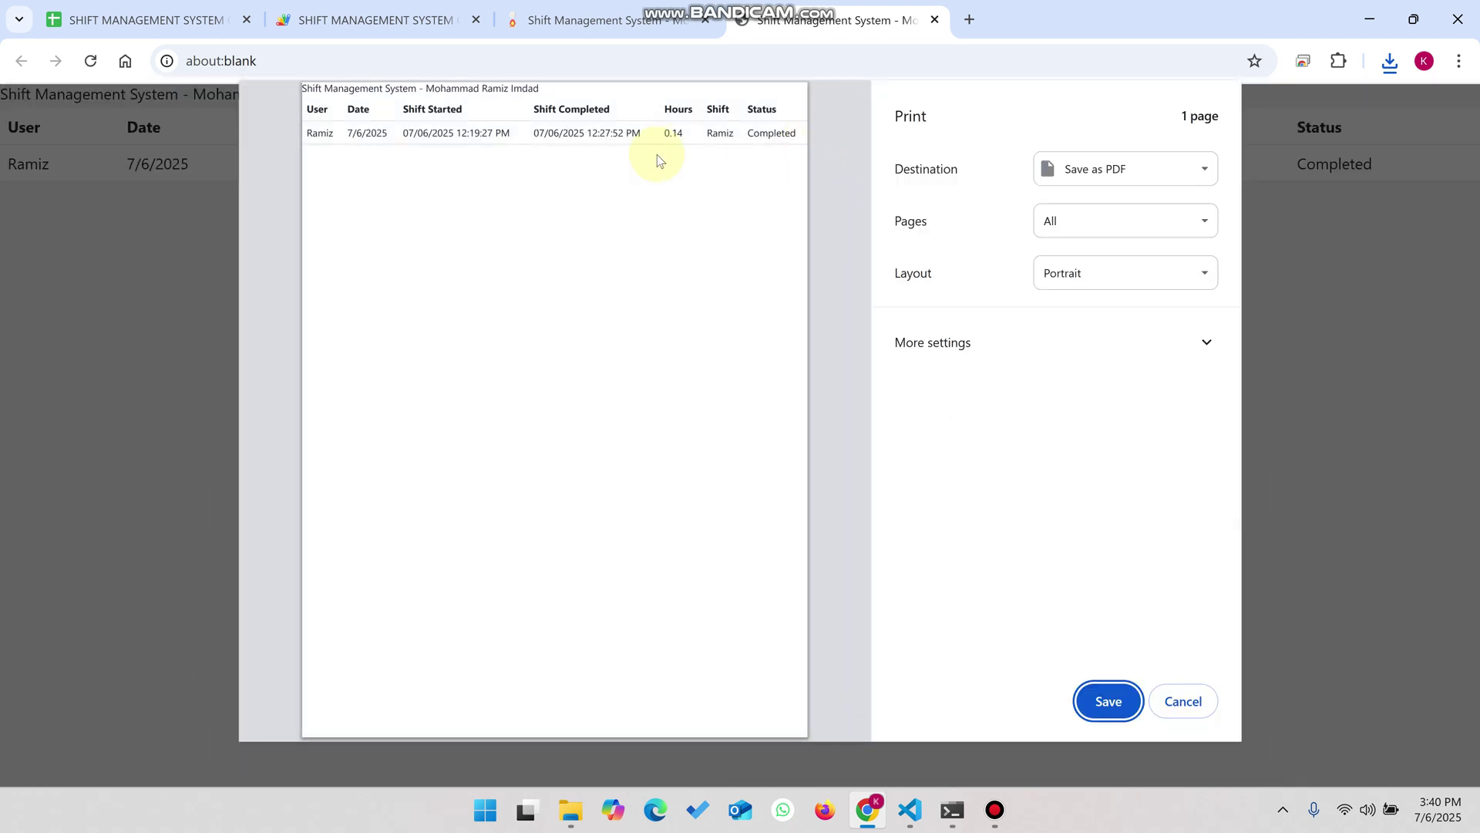
click(1183, 700)
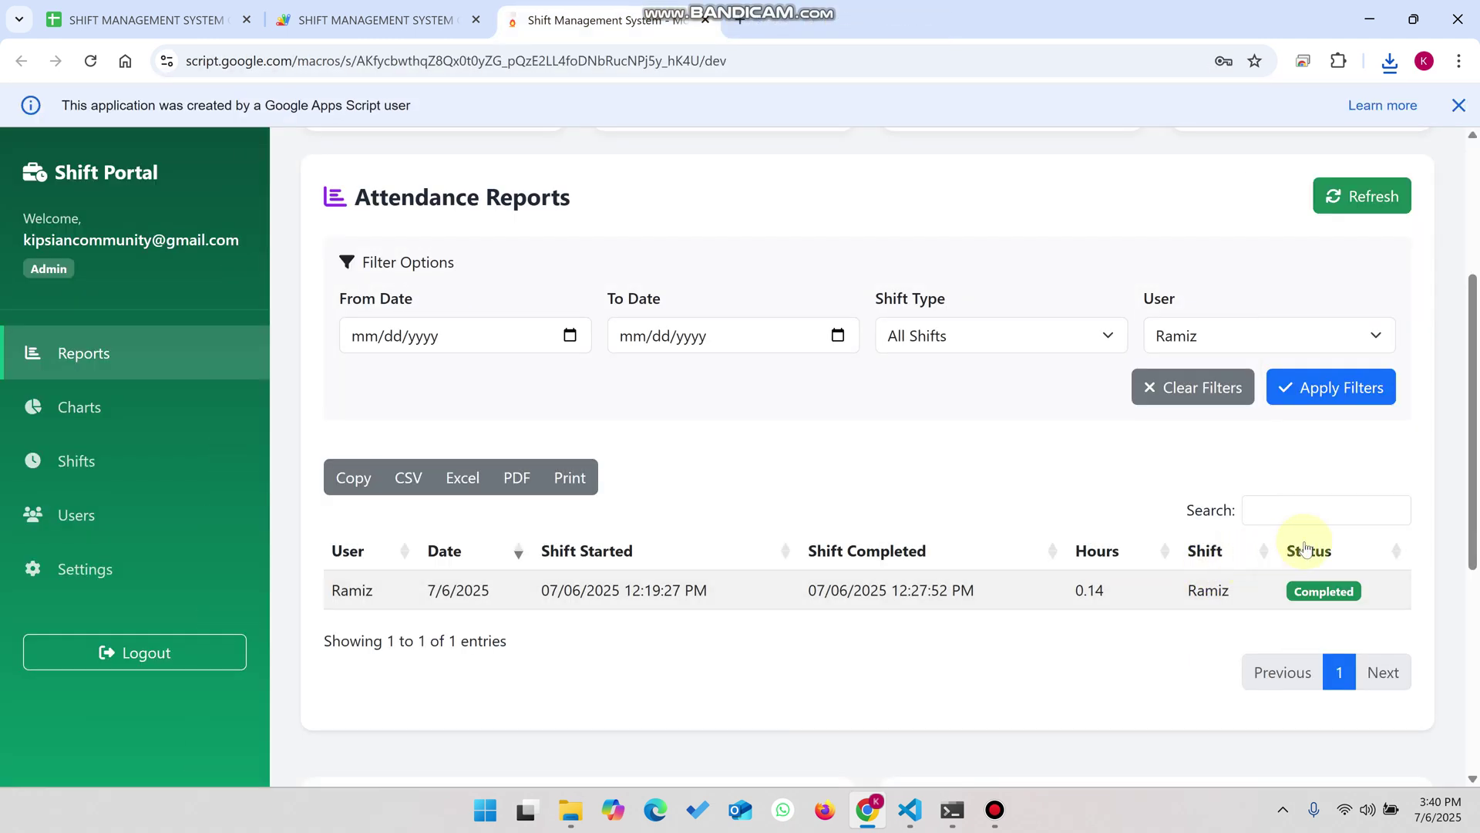
click(1222, 389)
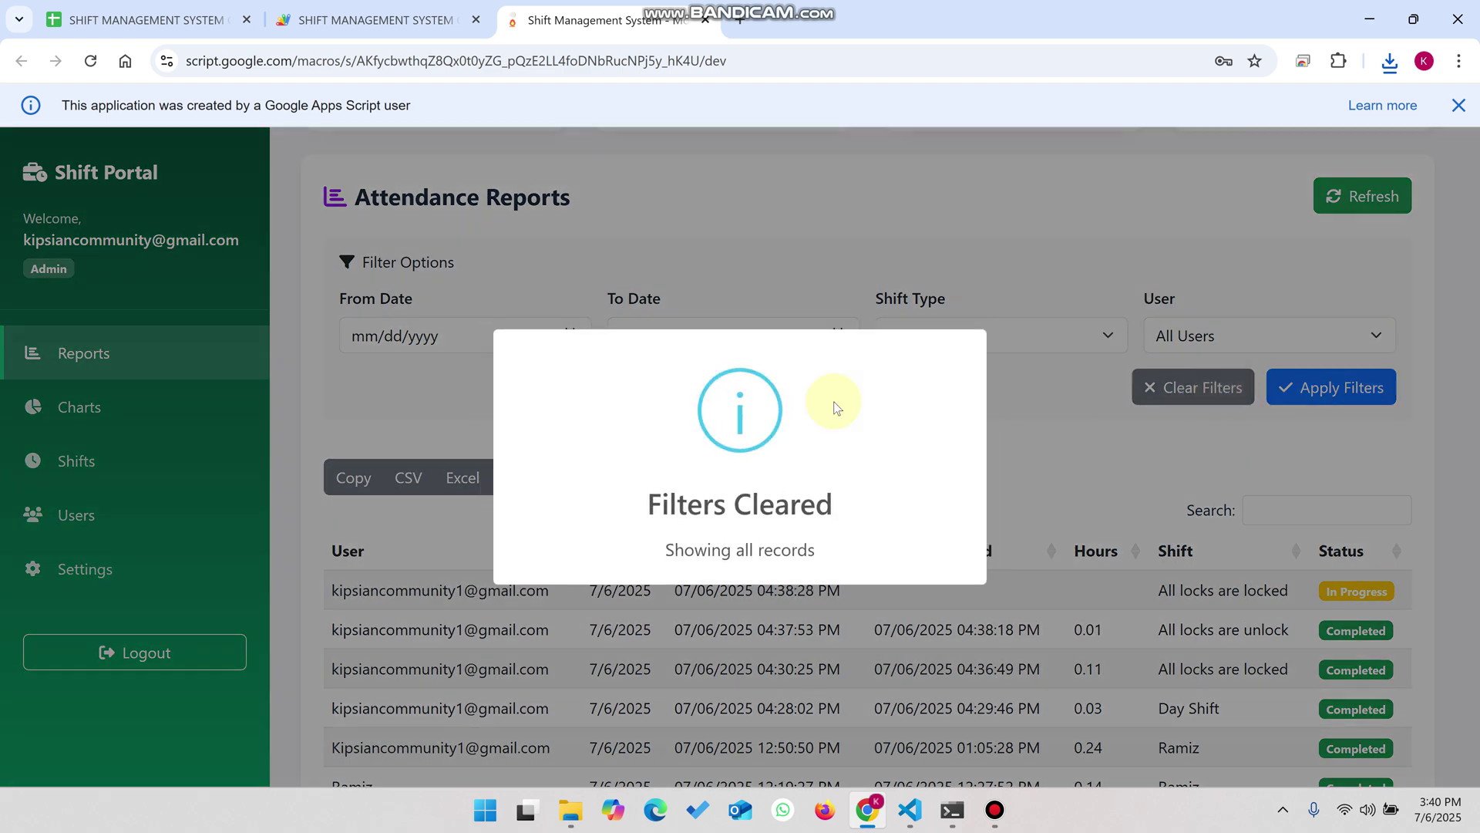
- Review average hours per shift, Daily Attendance Trend and User Performance charts, then open Charts
scroll(1024, 423, up, 4)
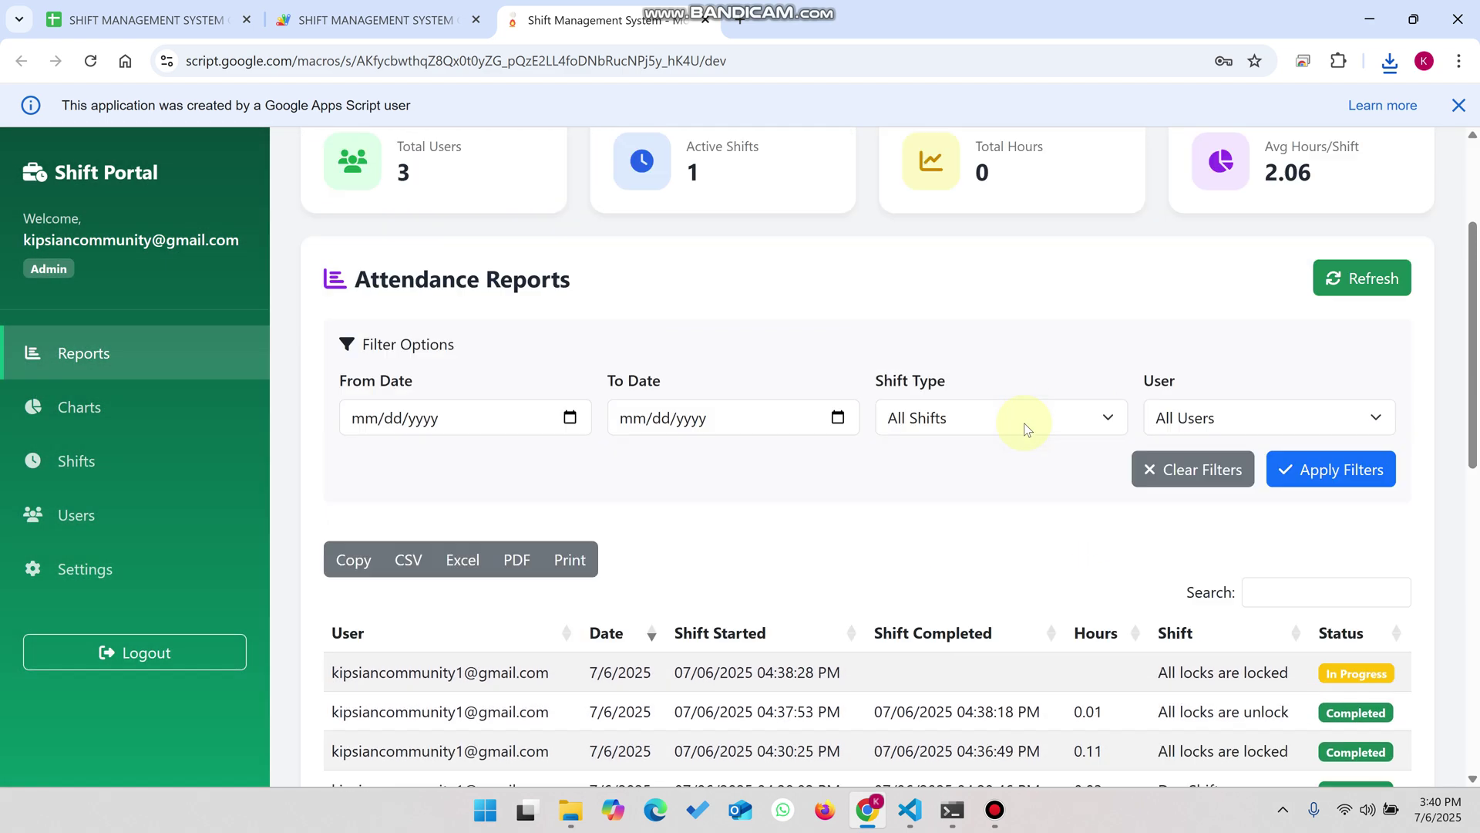
drag(1324, 390, 1255, 350)
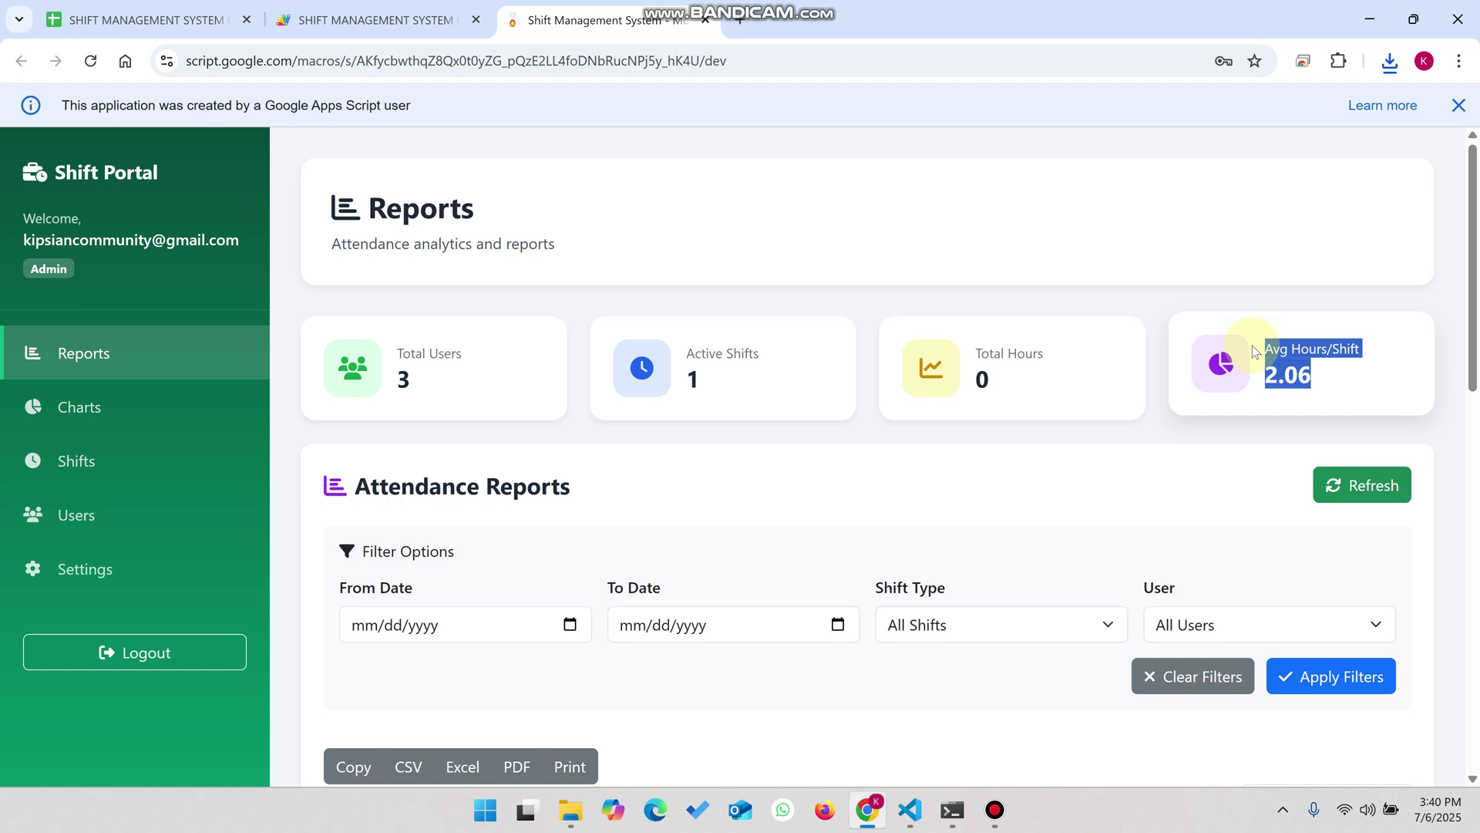
scroll(1252, 344, down, 12)
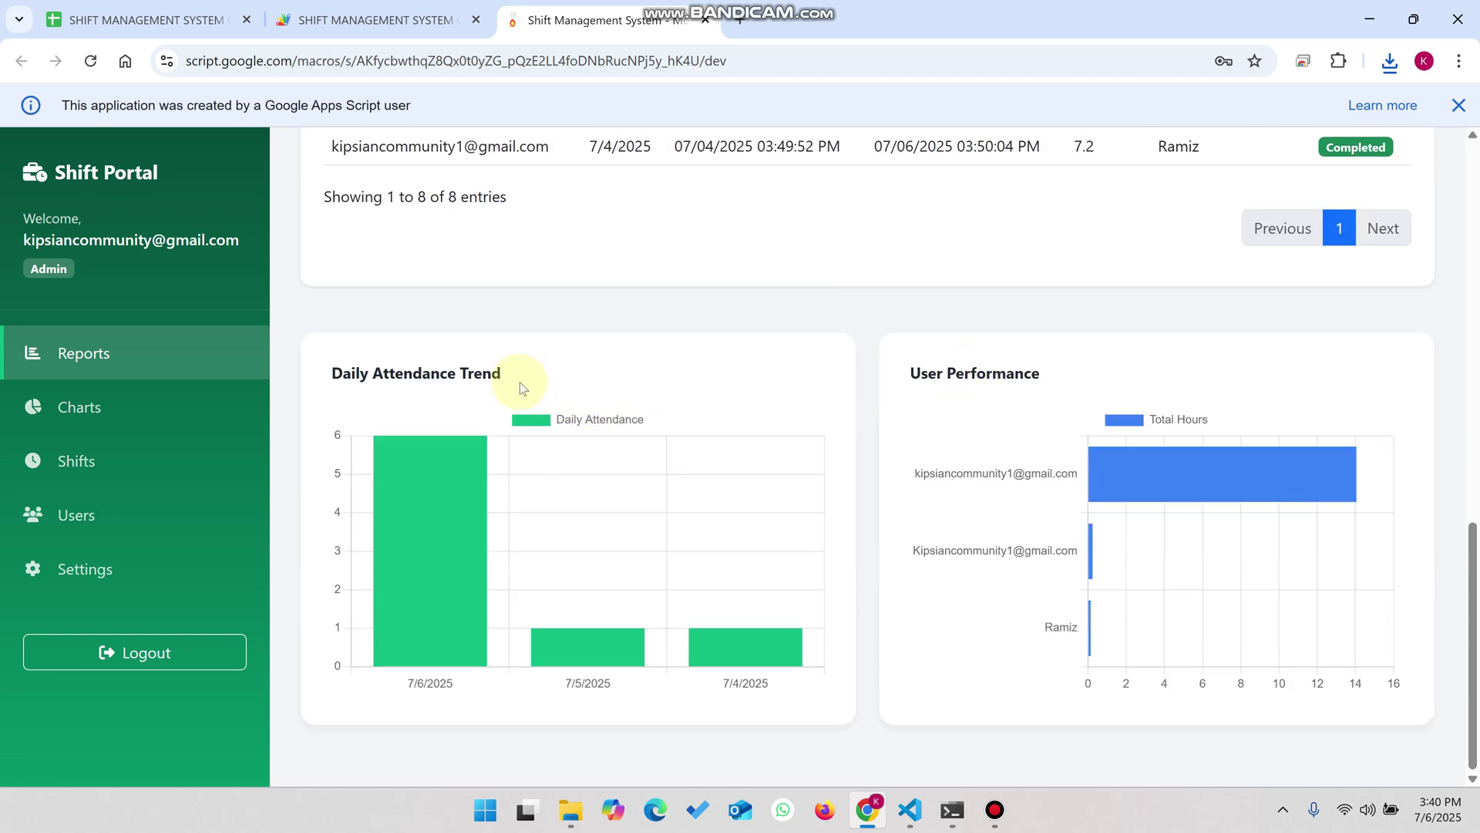
drag(519, 382, 313, 379)
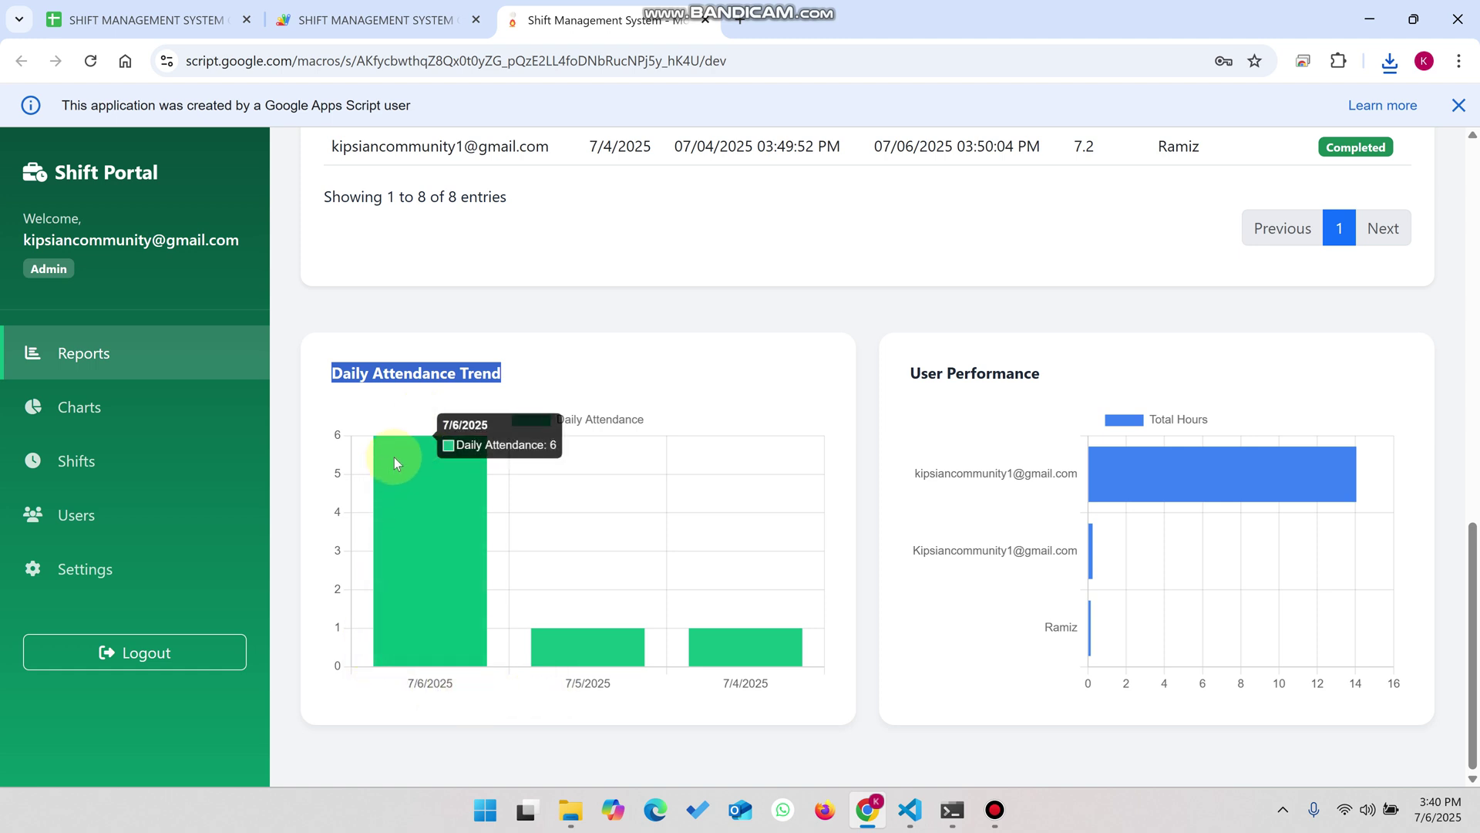
click(1044, 373)
drag(1044, 374, 910, 382)
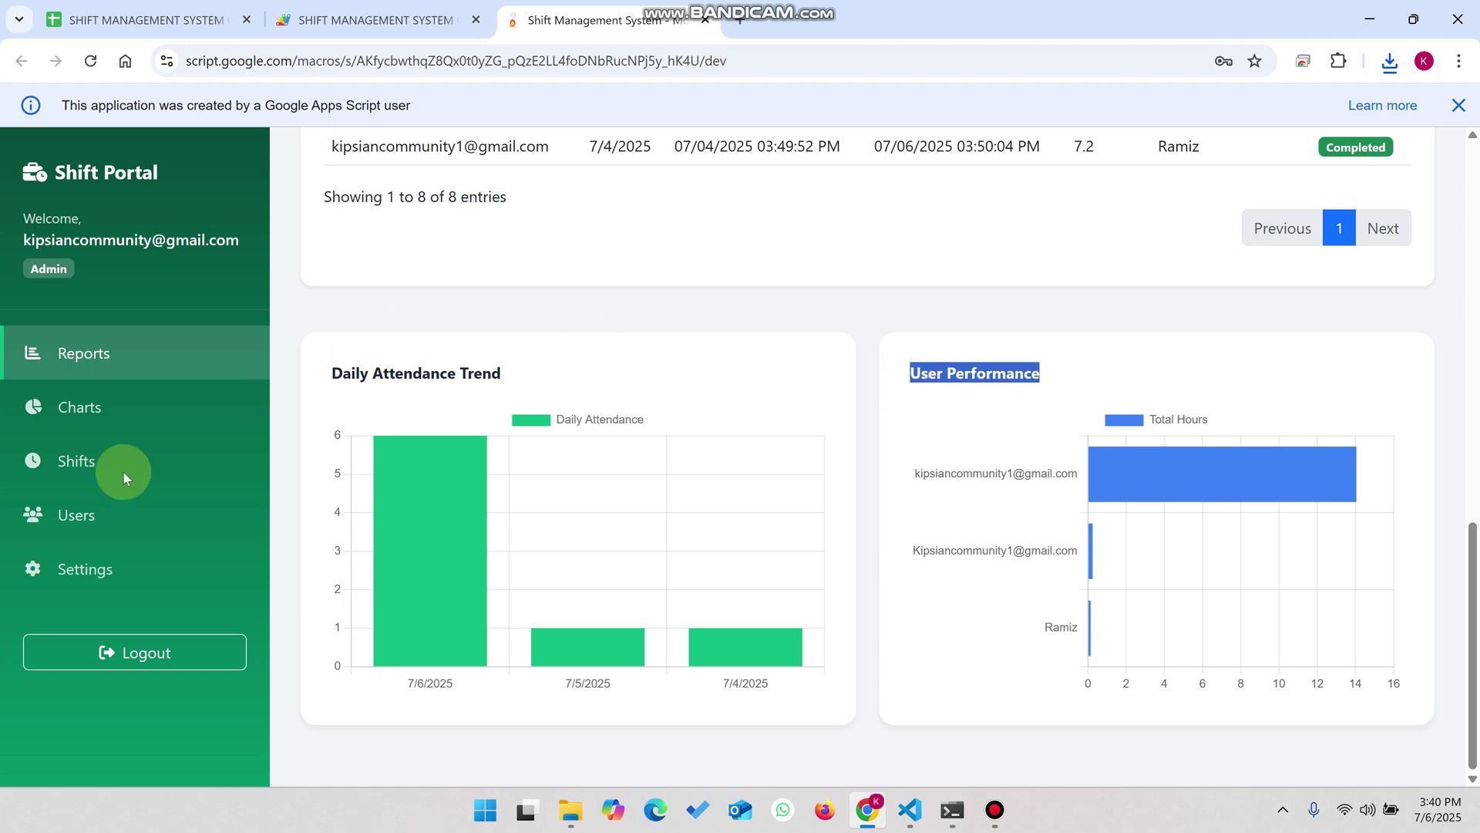
click(76, 409)
- Browse the Analytics Dashboard charts, highlighting the Shift Distribution chart title
scroll(653, 378, up, 12)
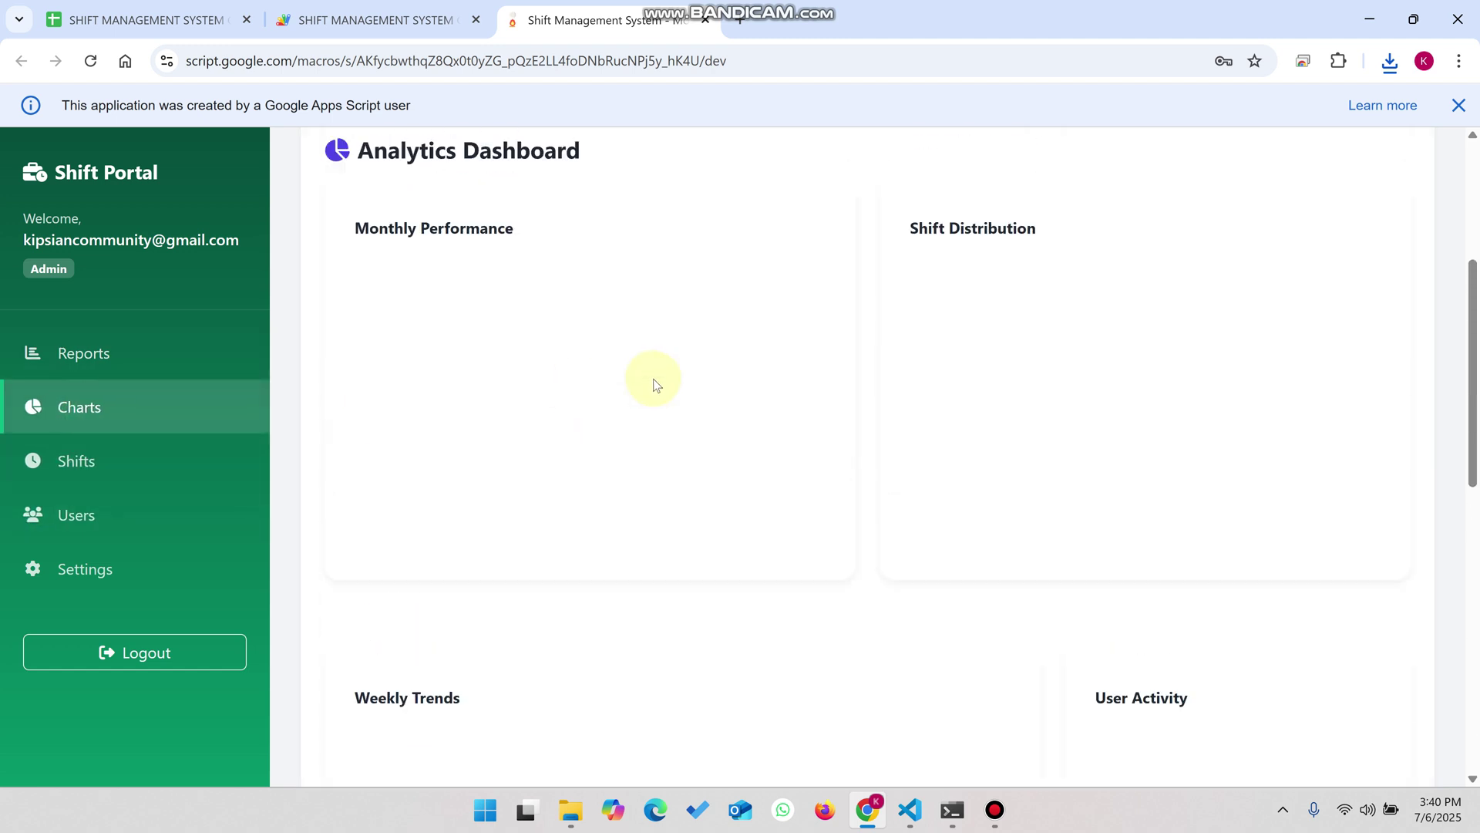
scroll(545, 566, down, 3)
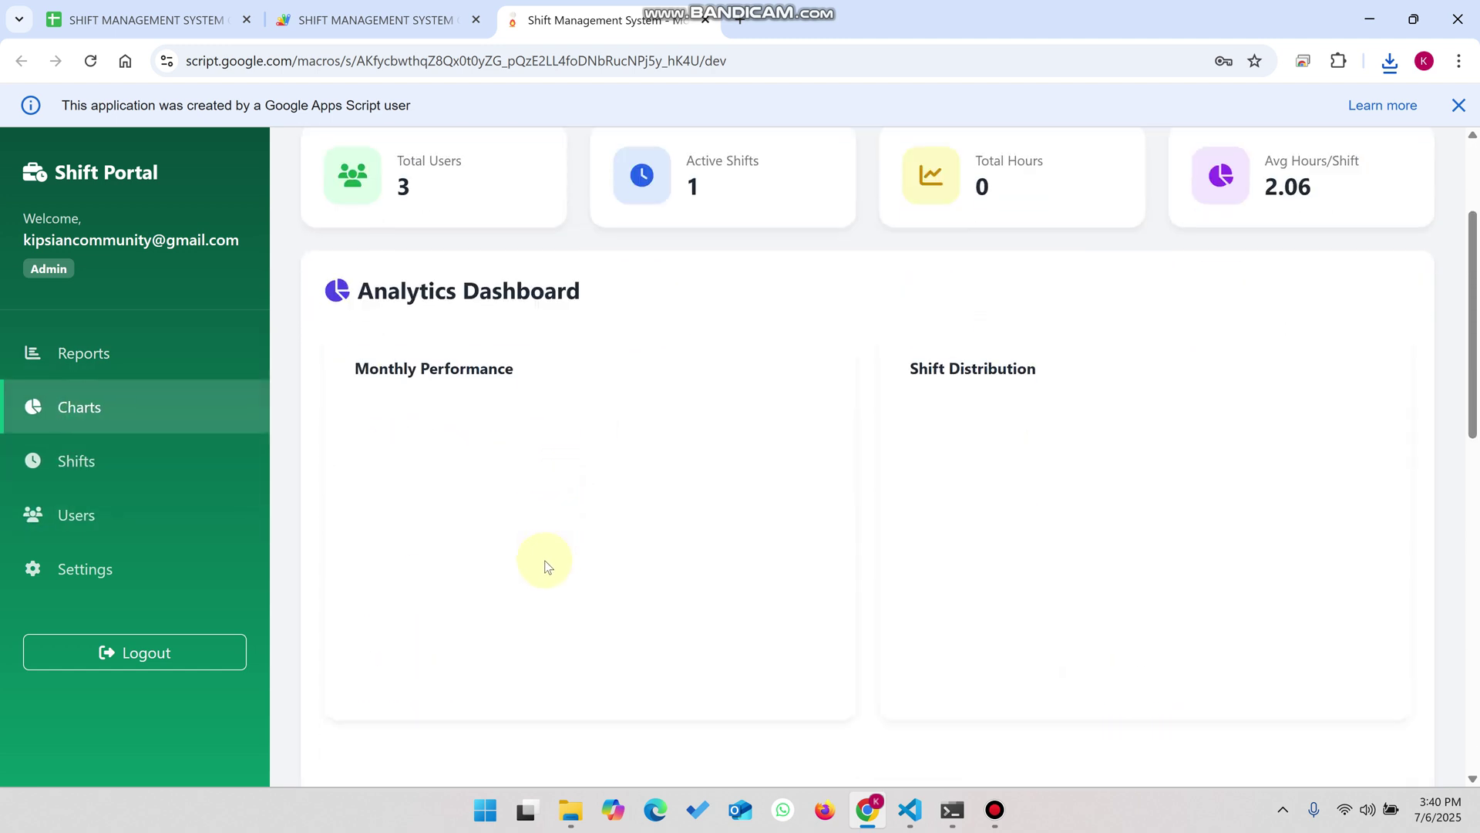
scroll(579, 403, down, 3)
scroll(578, 439, up, 3)
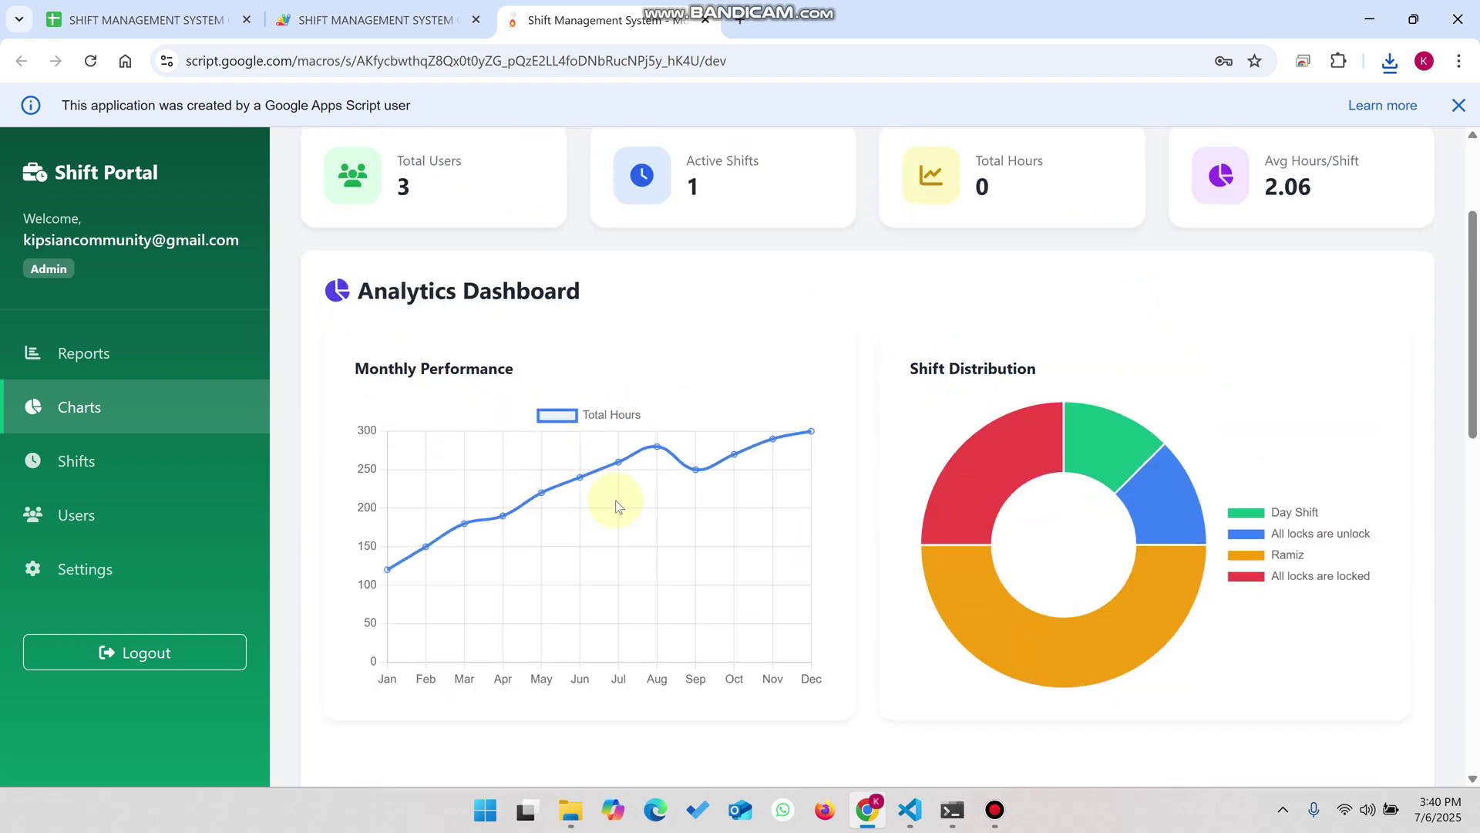
drag(1042, 375, 885, 350)
scroll(998, 434, down, 10)
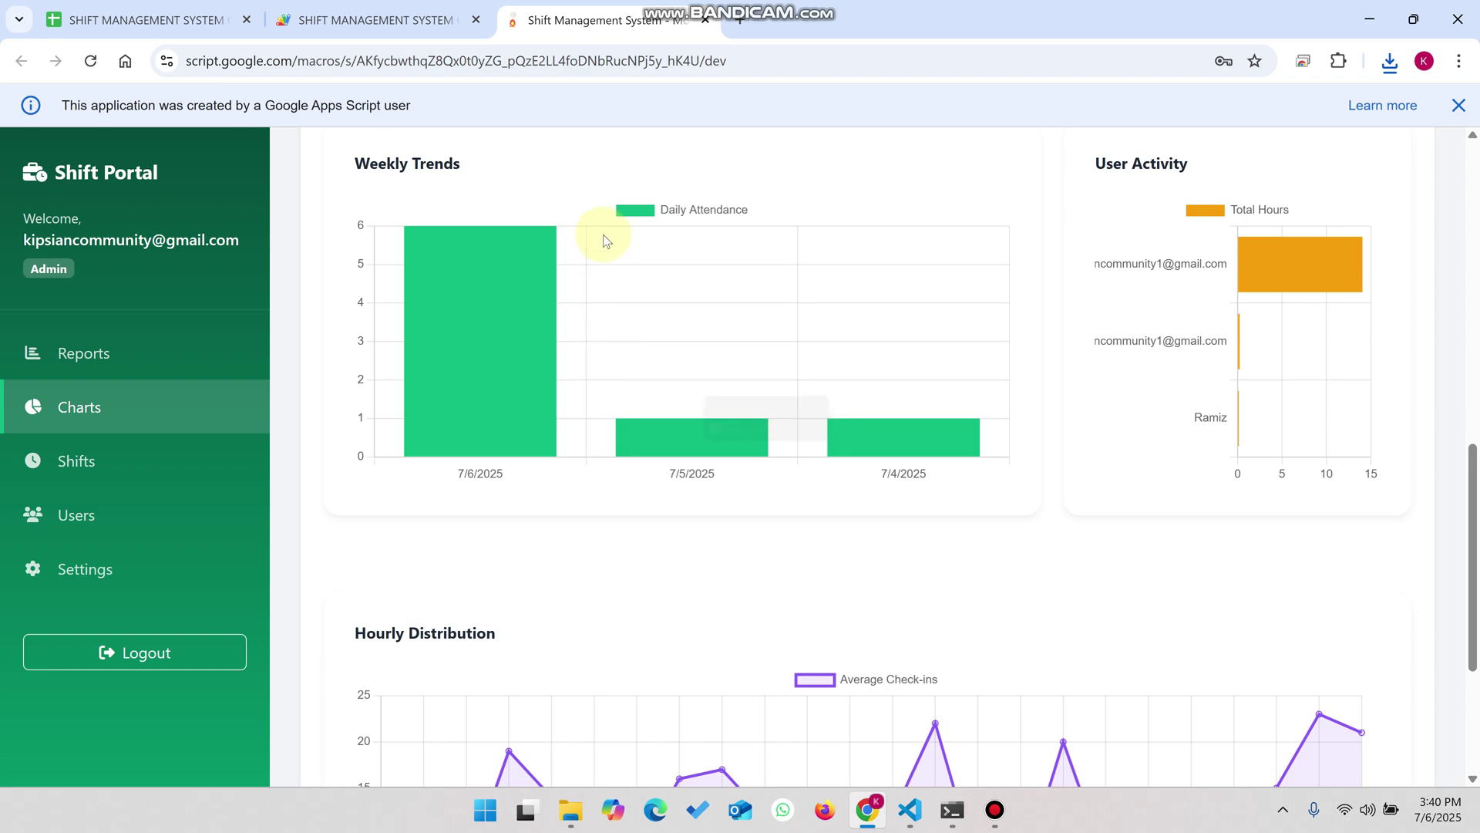
scroll(742, 354, up, 3)
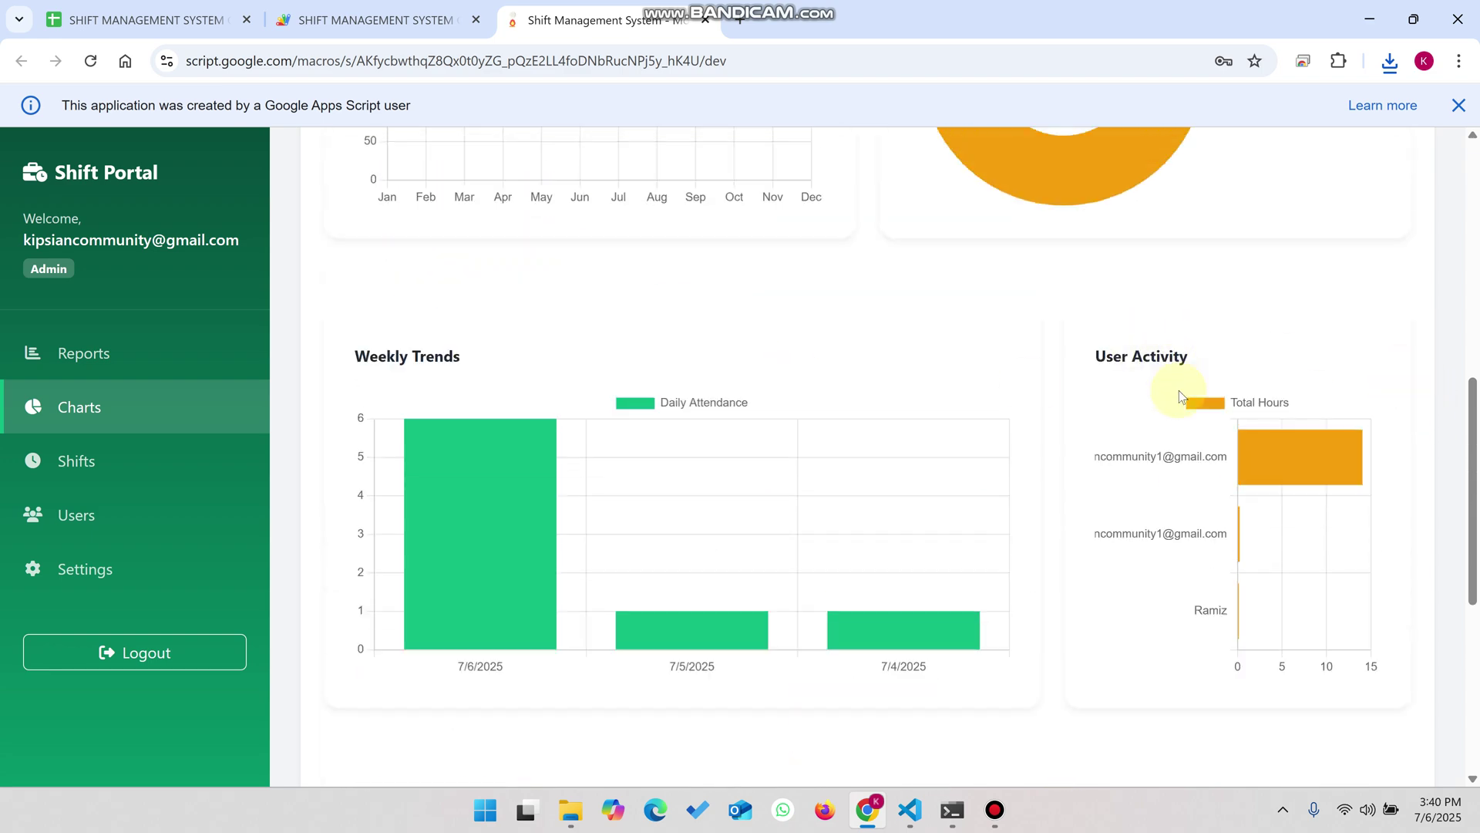
scroll(1263, 524, down, 1)
scroll(567, 430, down, 5)
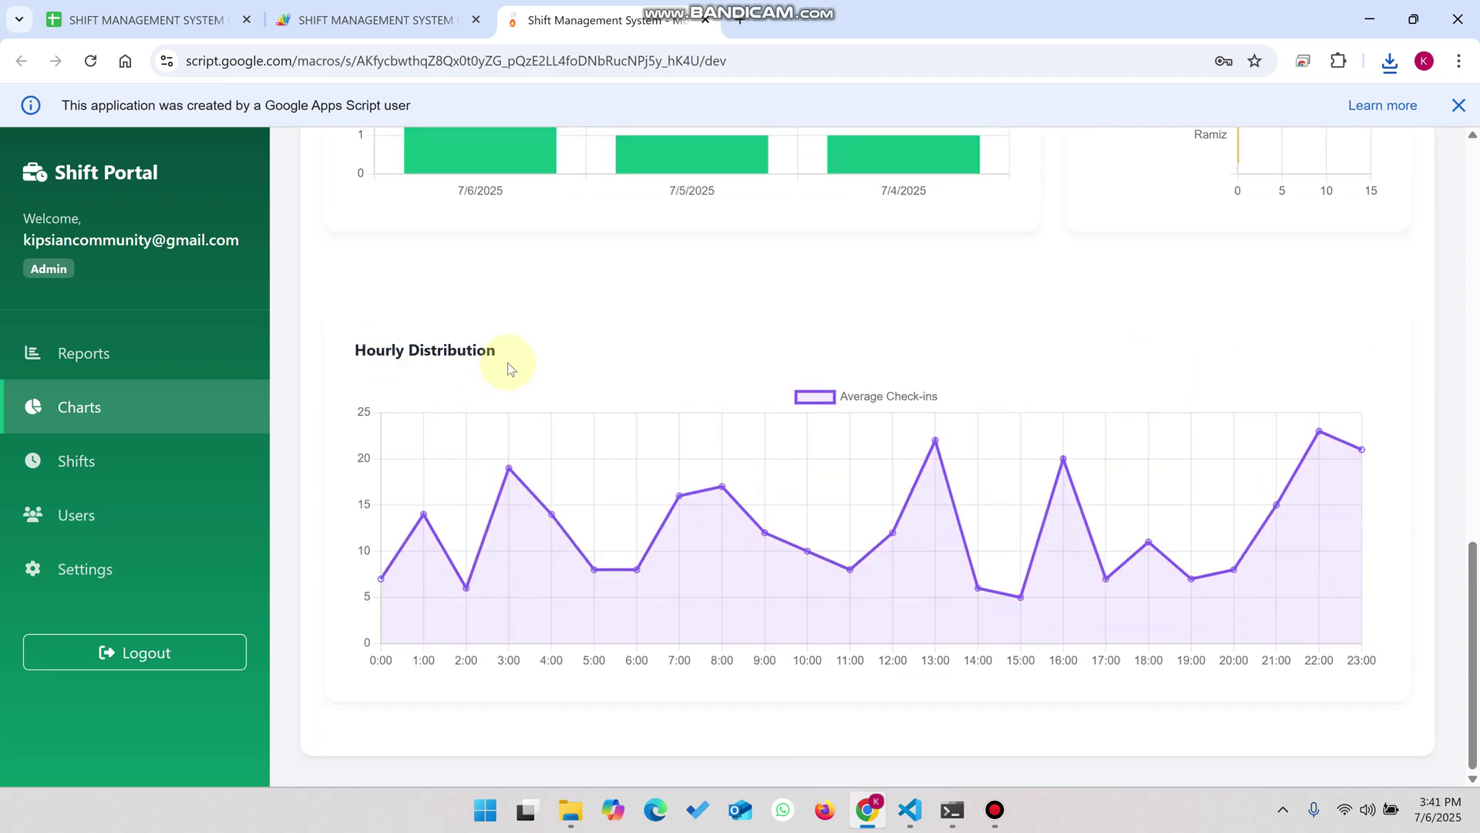
scroll(555, 373, up, 15)
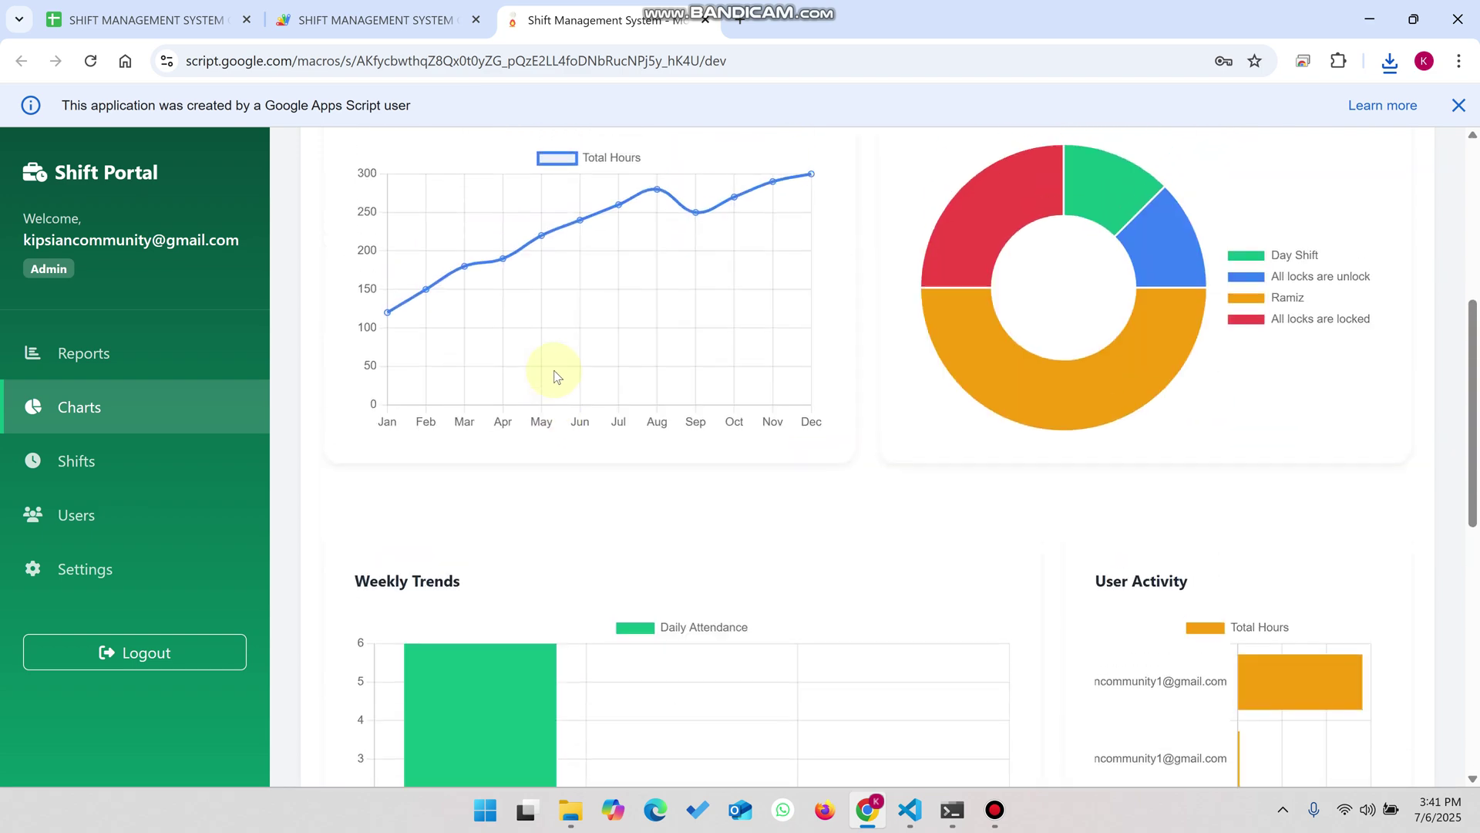
- Open the Shifts page, compare it with the DROPDOWN sheet, and open the Add Shift form
click(155, 443)
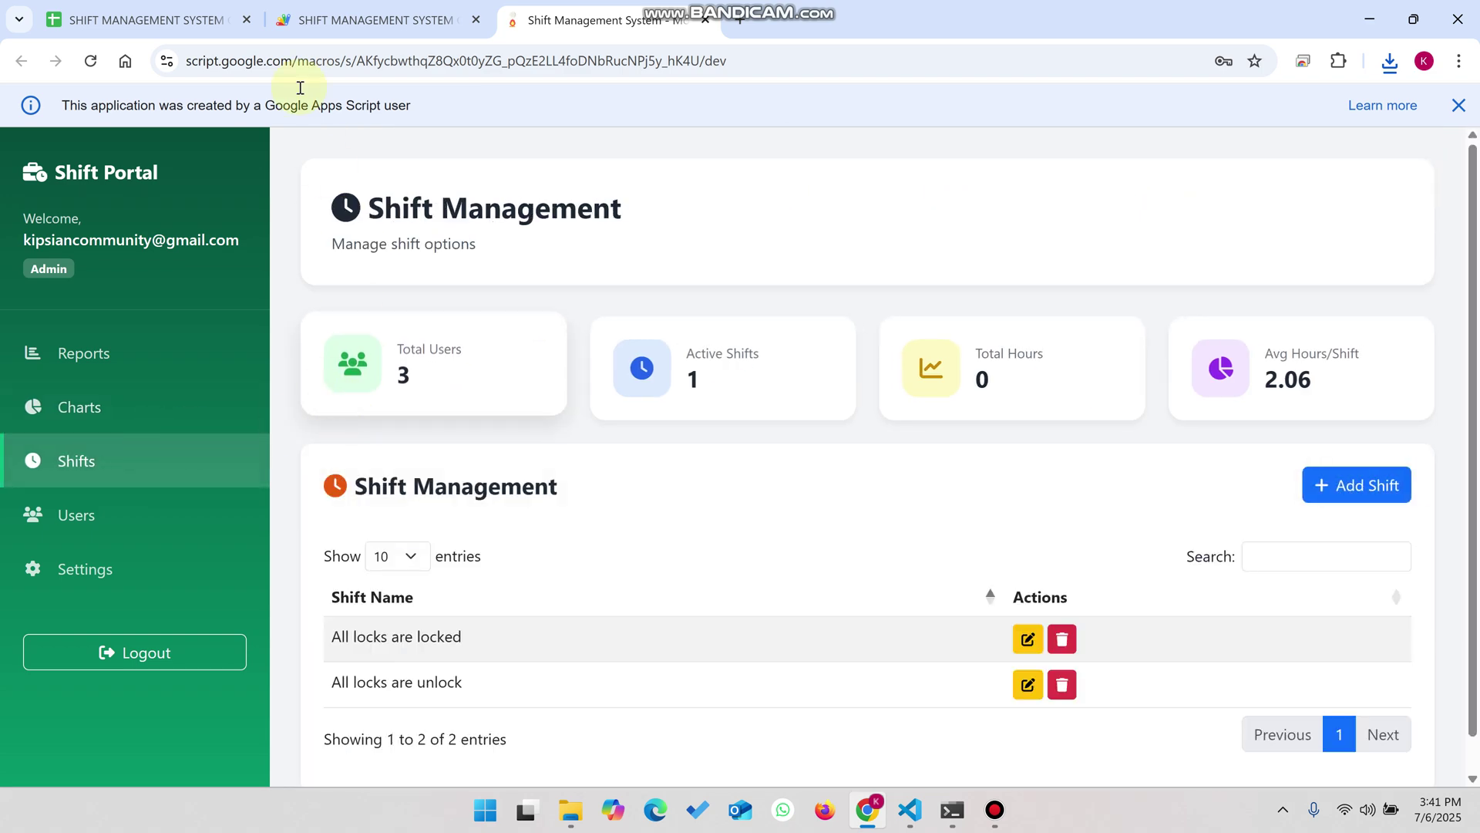
click(175, 8)
click(509, 769)
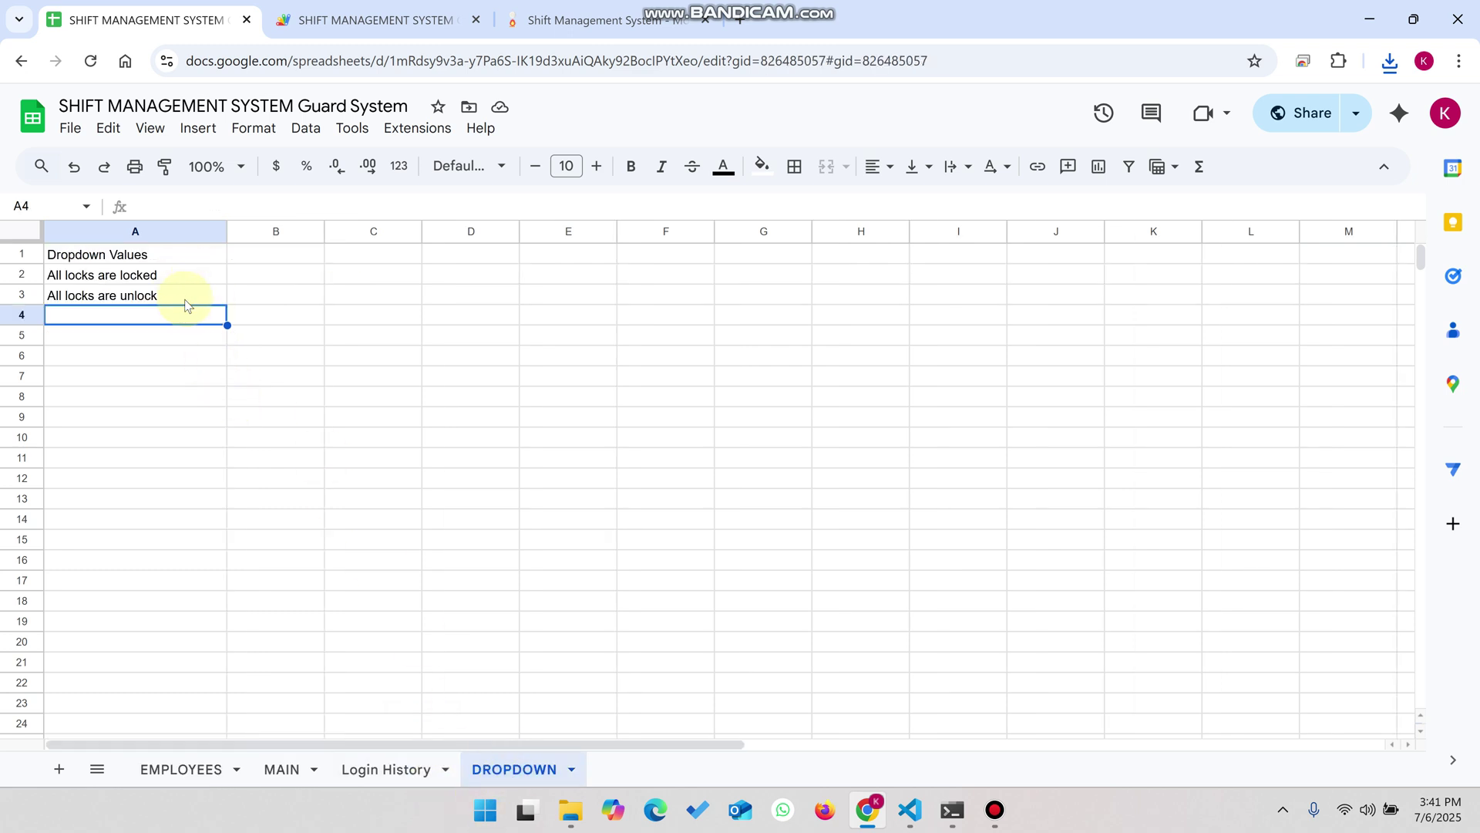
click(609, 20)
scroll(1191, 437, down, 1)
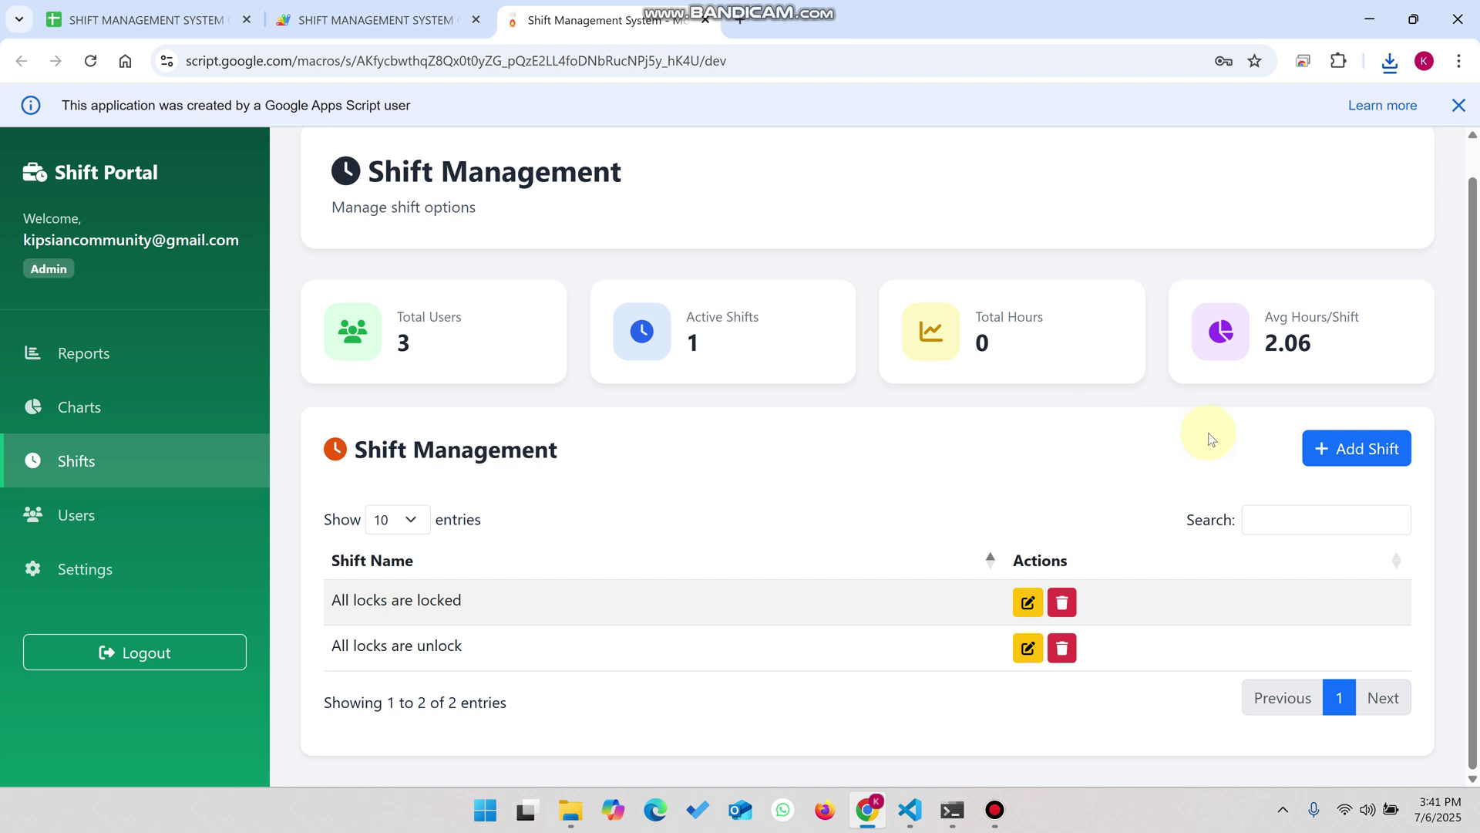
click(1347, 447)
- Enter the shift name 'I am reach to work and recived all locks are done' and save
click(629, 274)
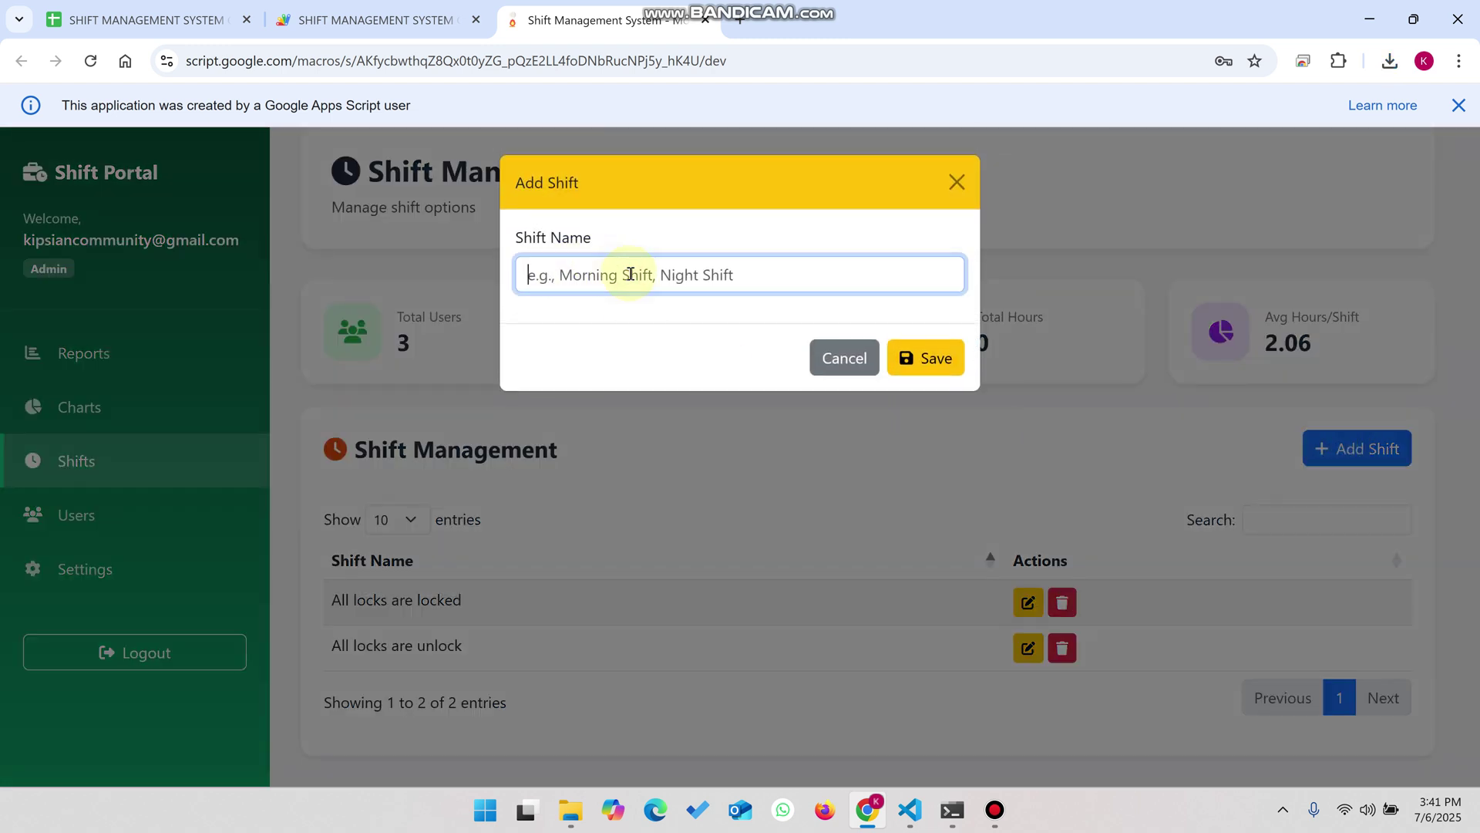
text(All)
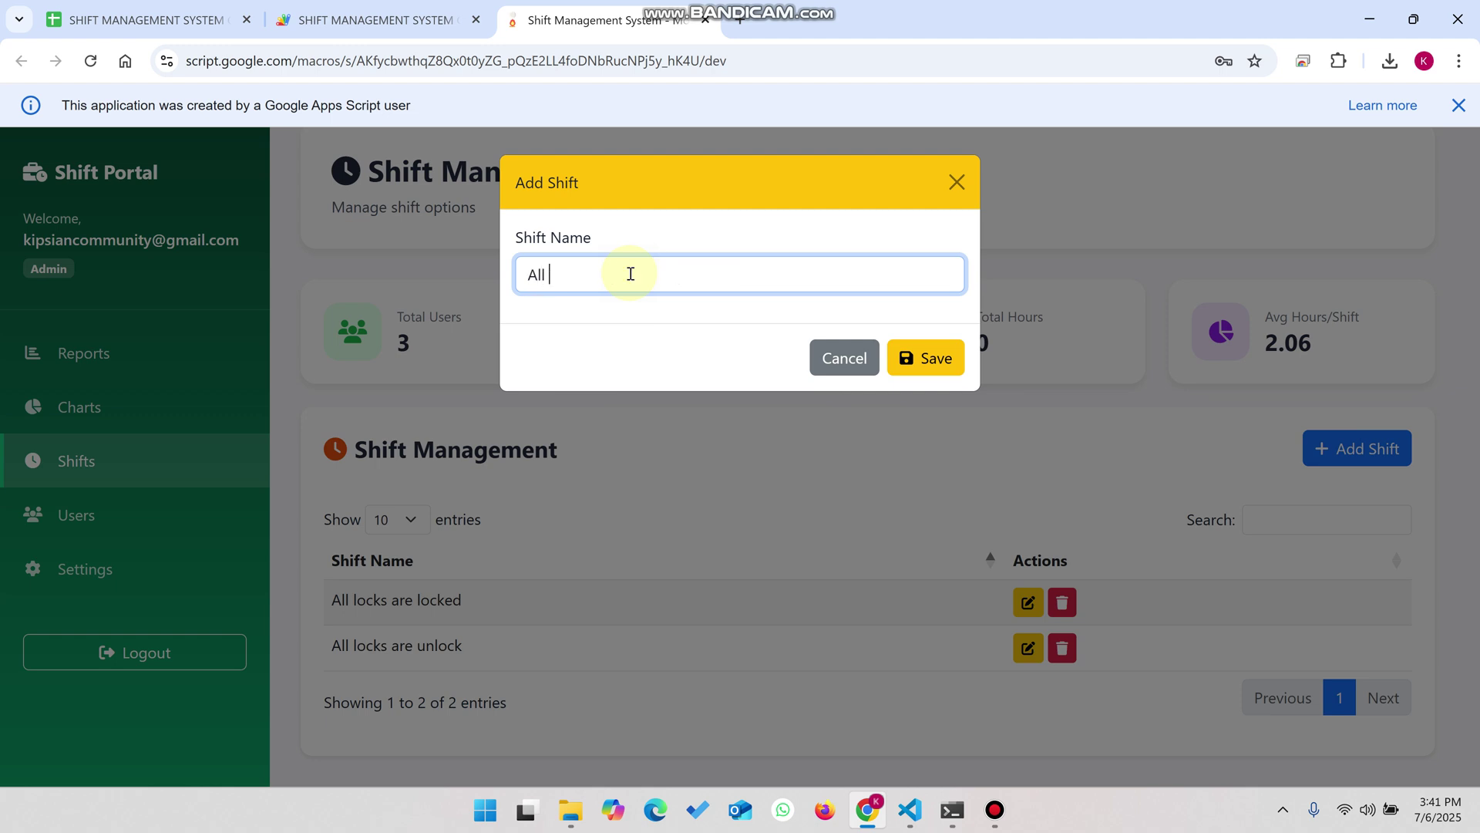
key(BackSpace)
key(BackSpace)
text(ed a)
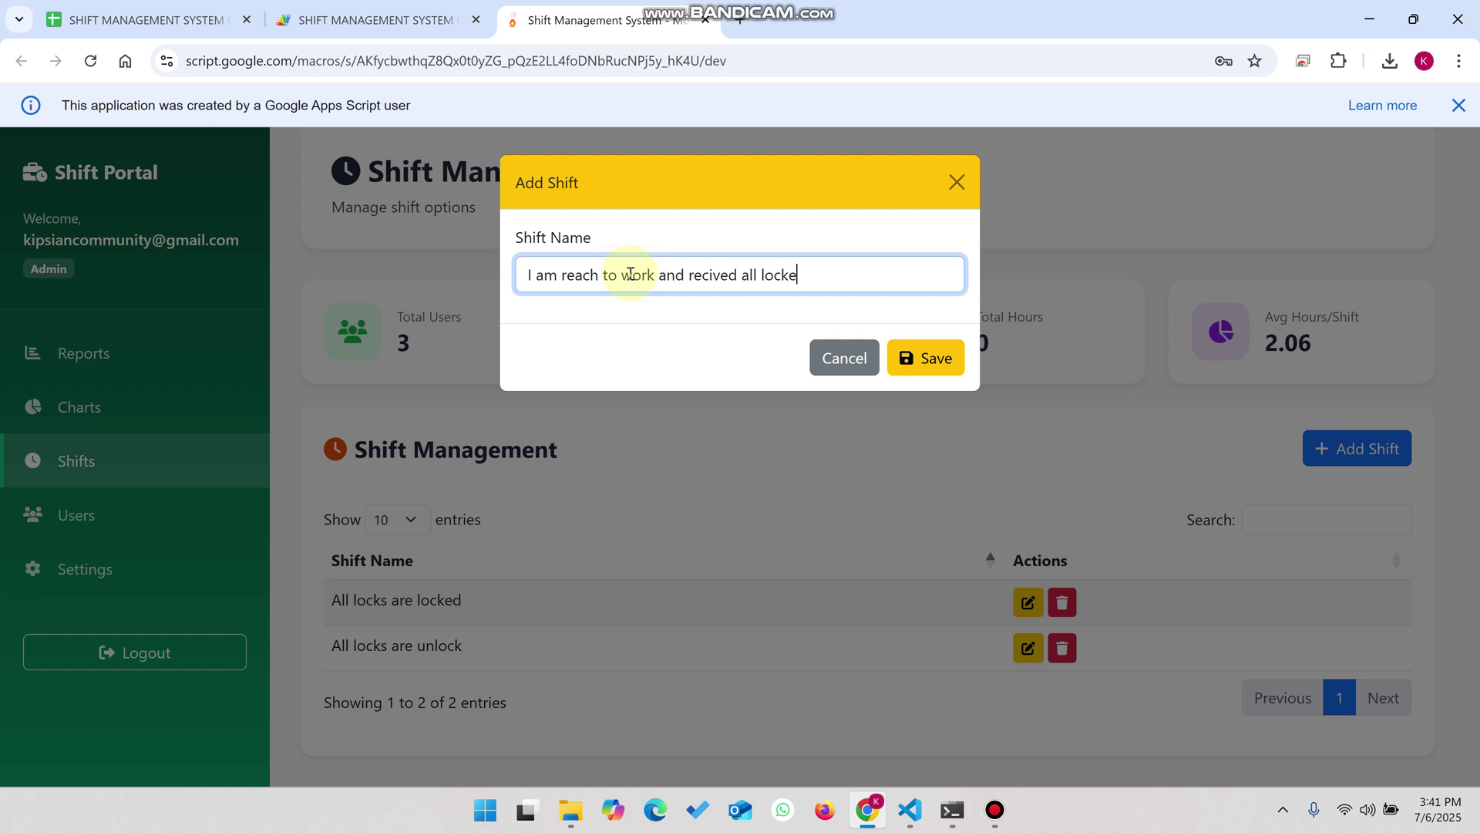
text(ll locks are done)
click(905, 359)
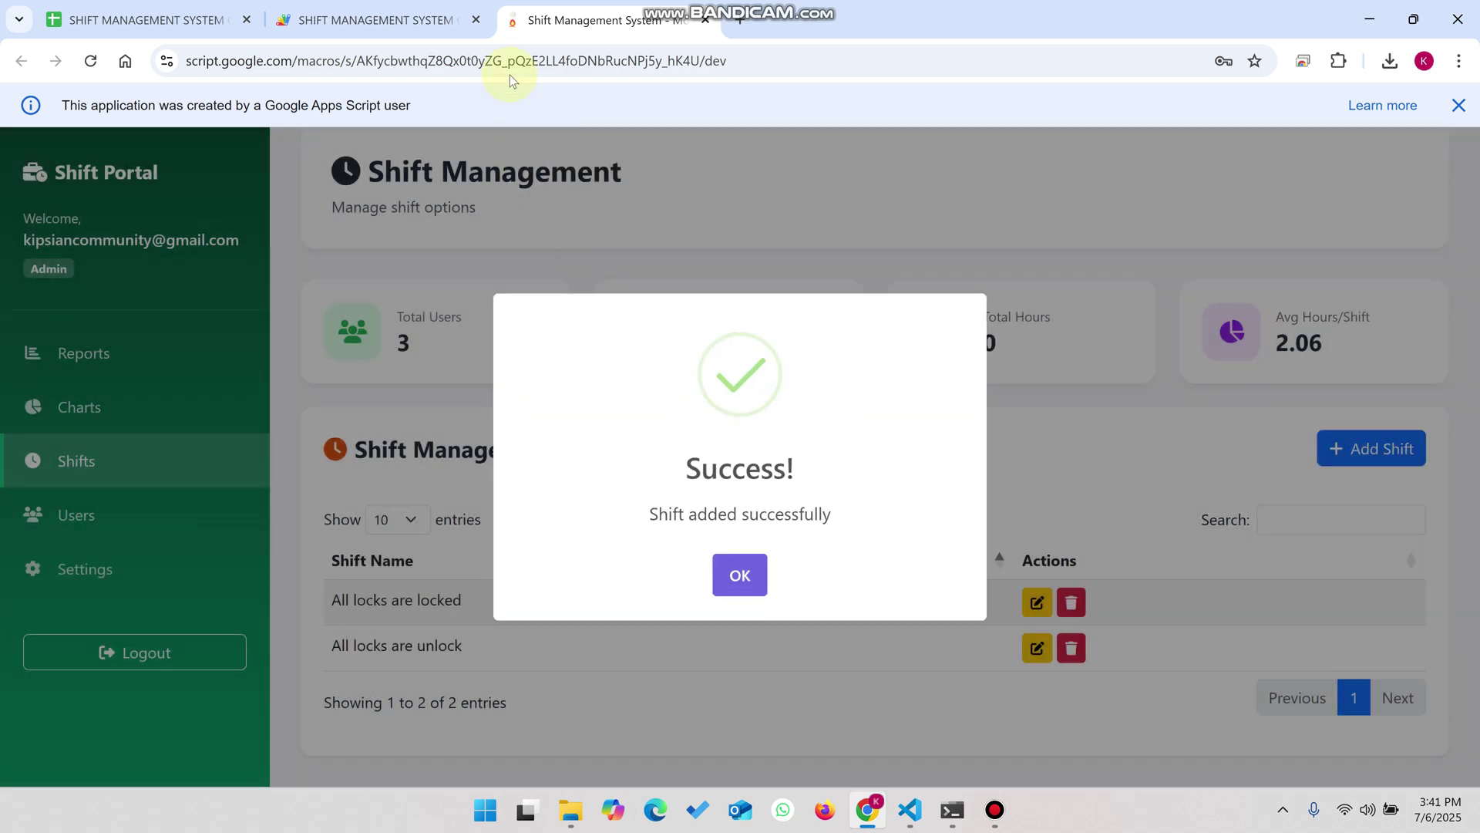
- Check the new shift in the DROPDOWN sheet, dismiss the success message, and open Users
click(179, 5)
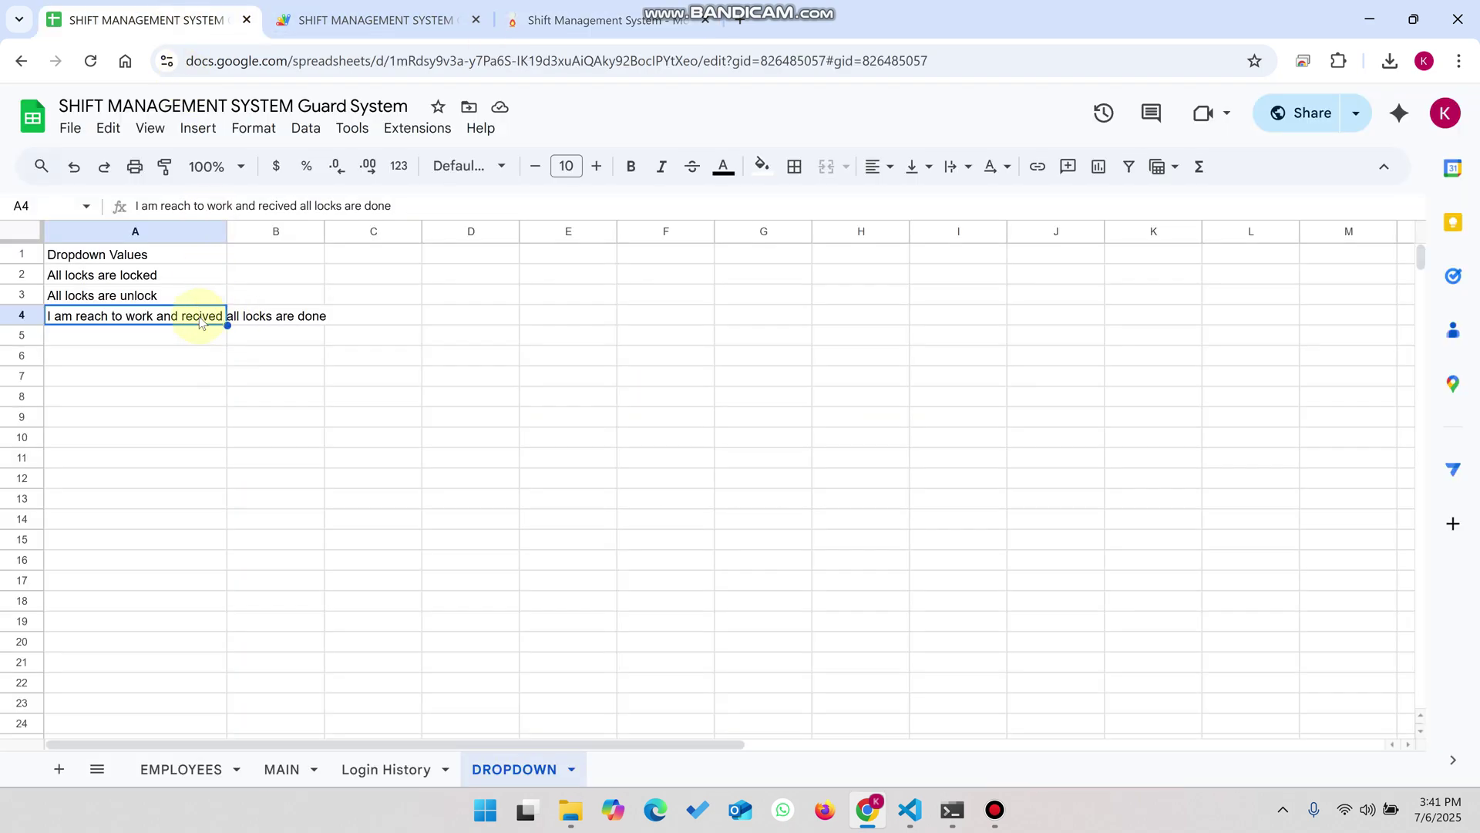
click(590, 20)
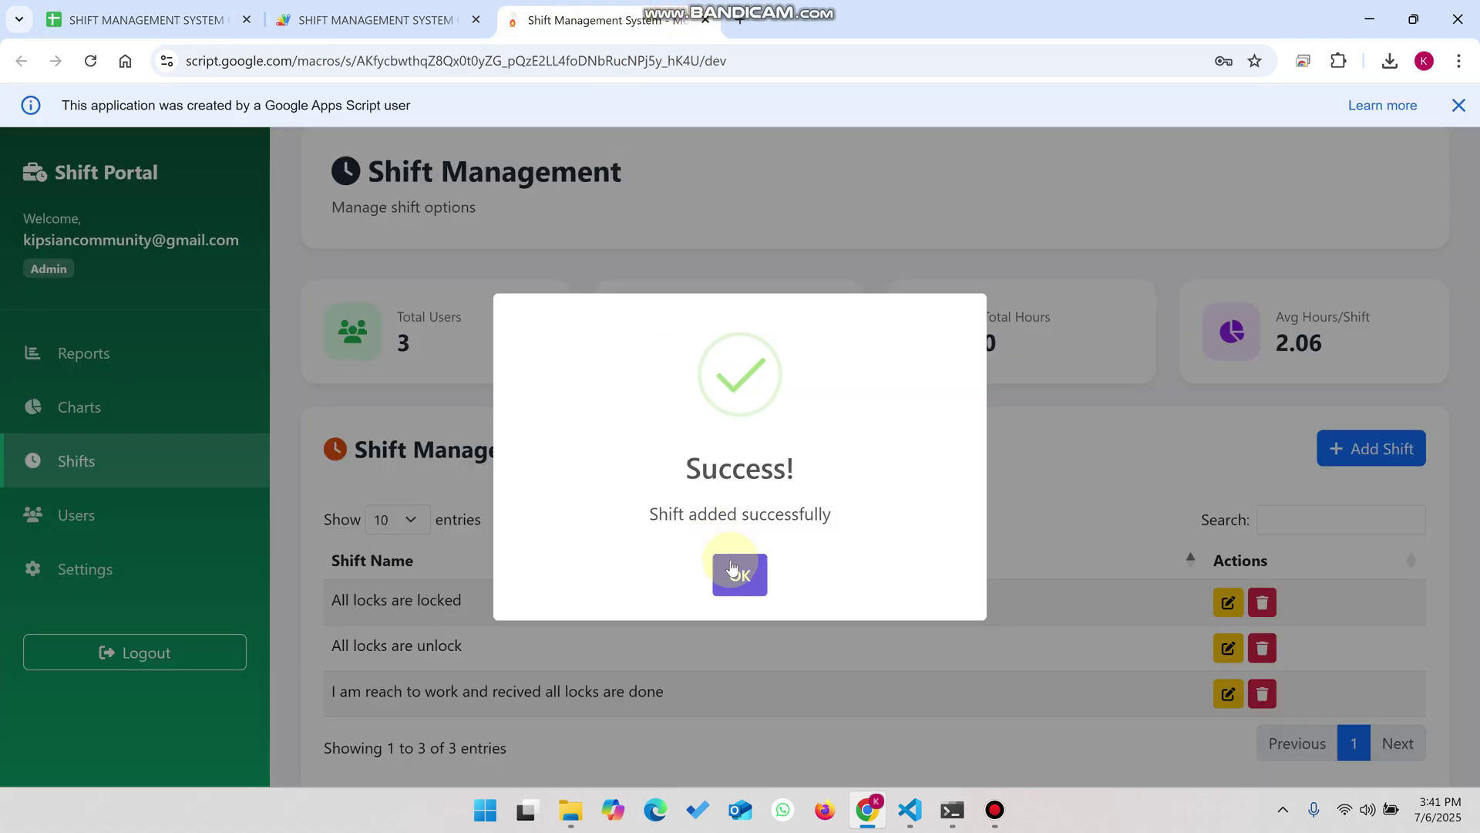
click(733, 568)
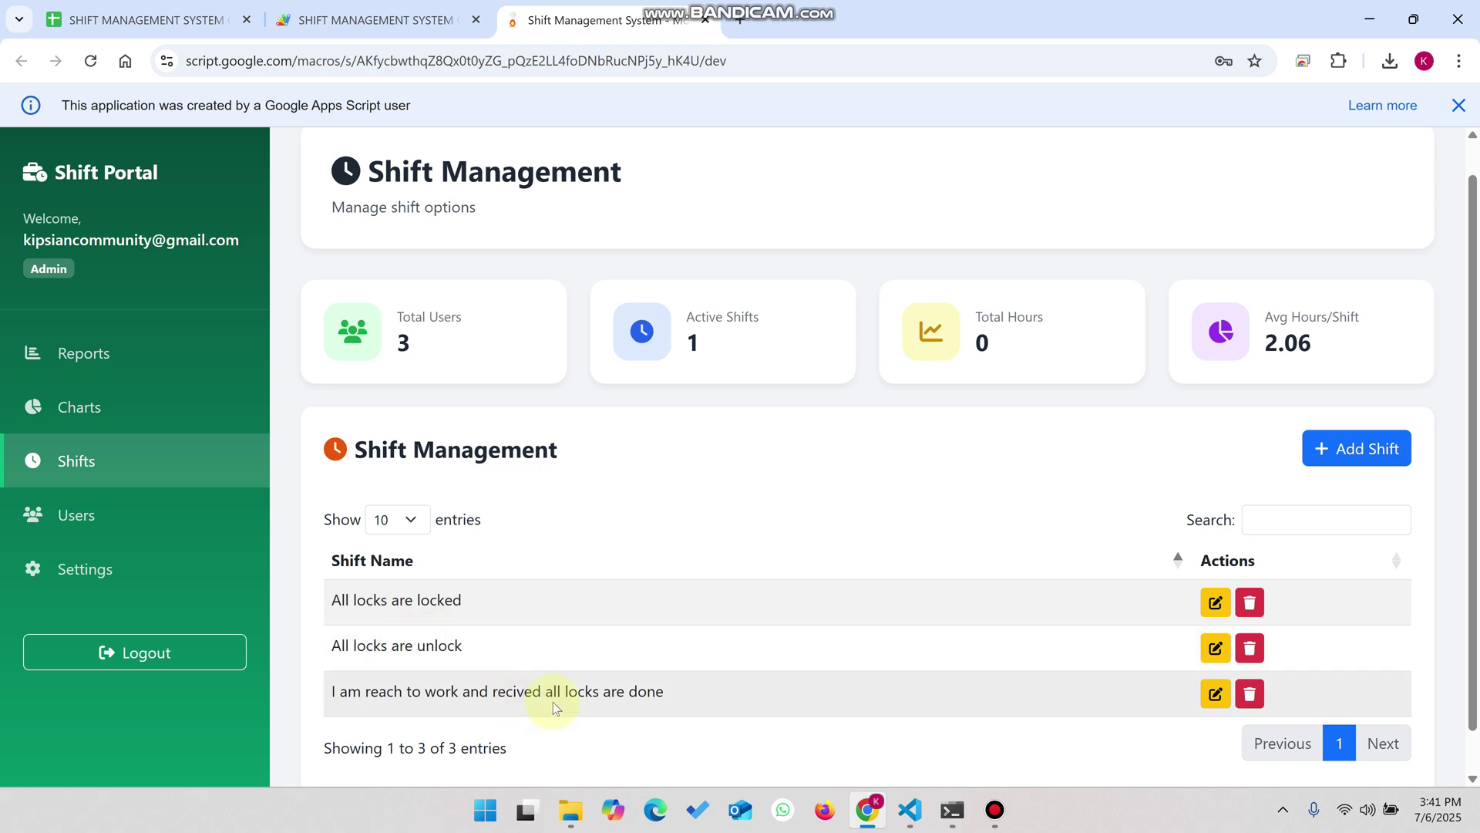
scroll(1003, 586, down, 1)
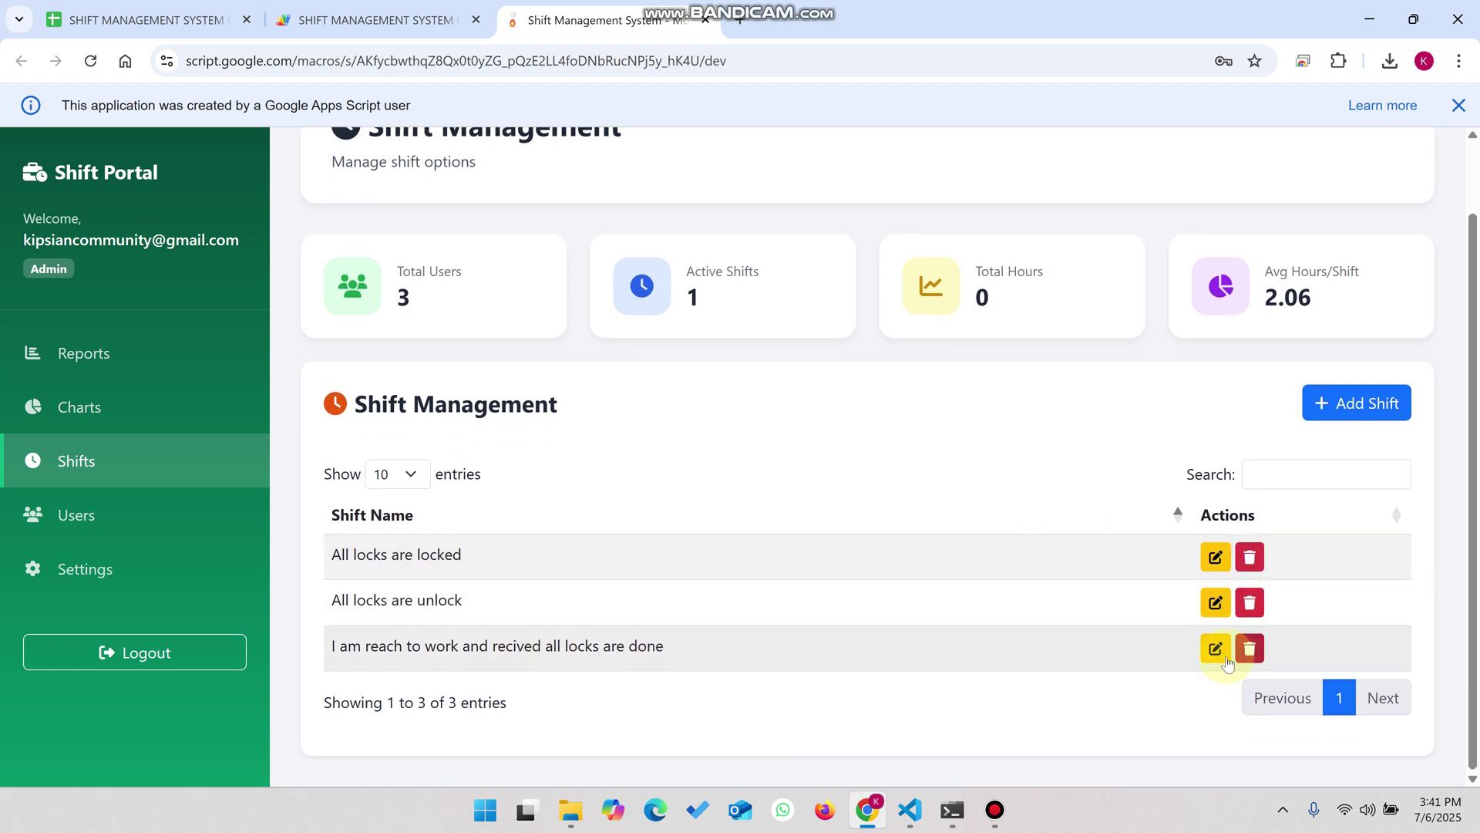
click(135, 507)
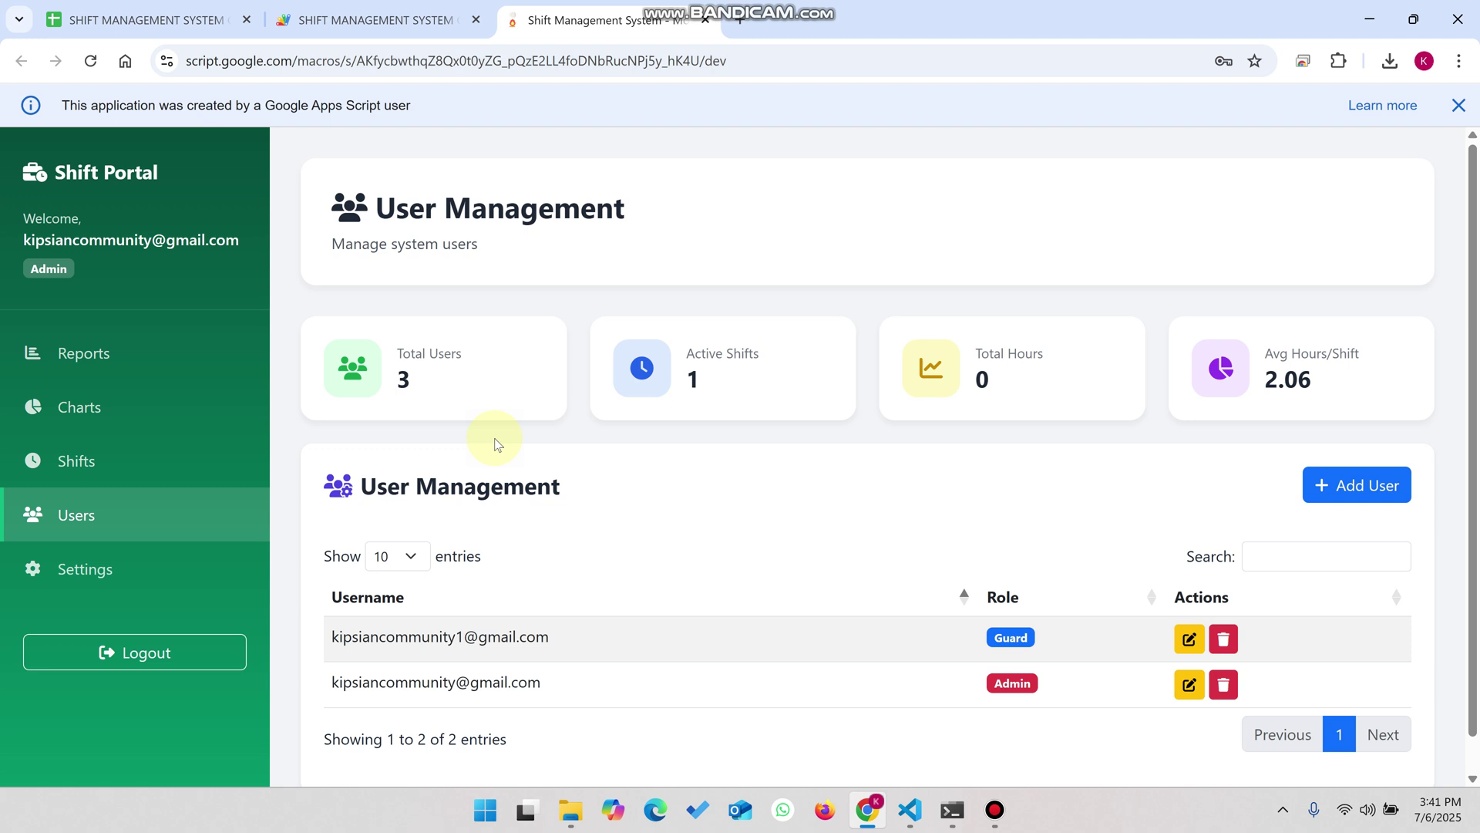
- Open Settings, focus the Current Password field, and close the Apps Script info banner
scroll(495, 438, down, 1)
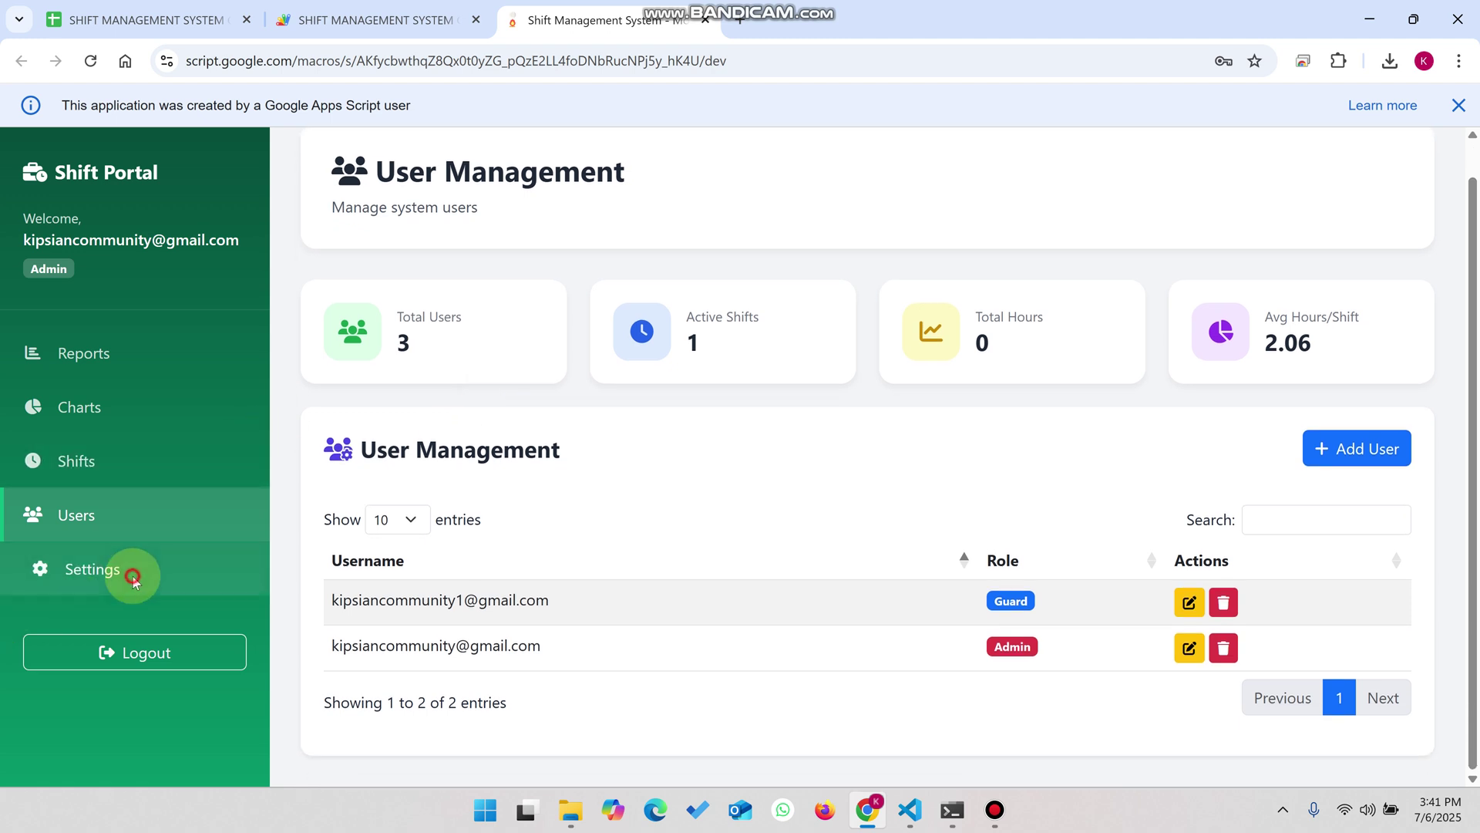
click(46, 568)
scroll(493, 477, down, 2)
scroll(493, 480, down, 1)
click(494, 479)
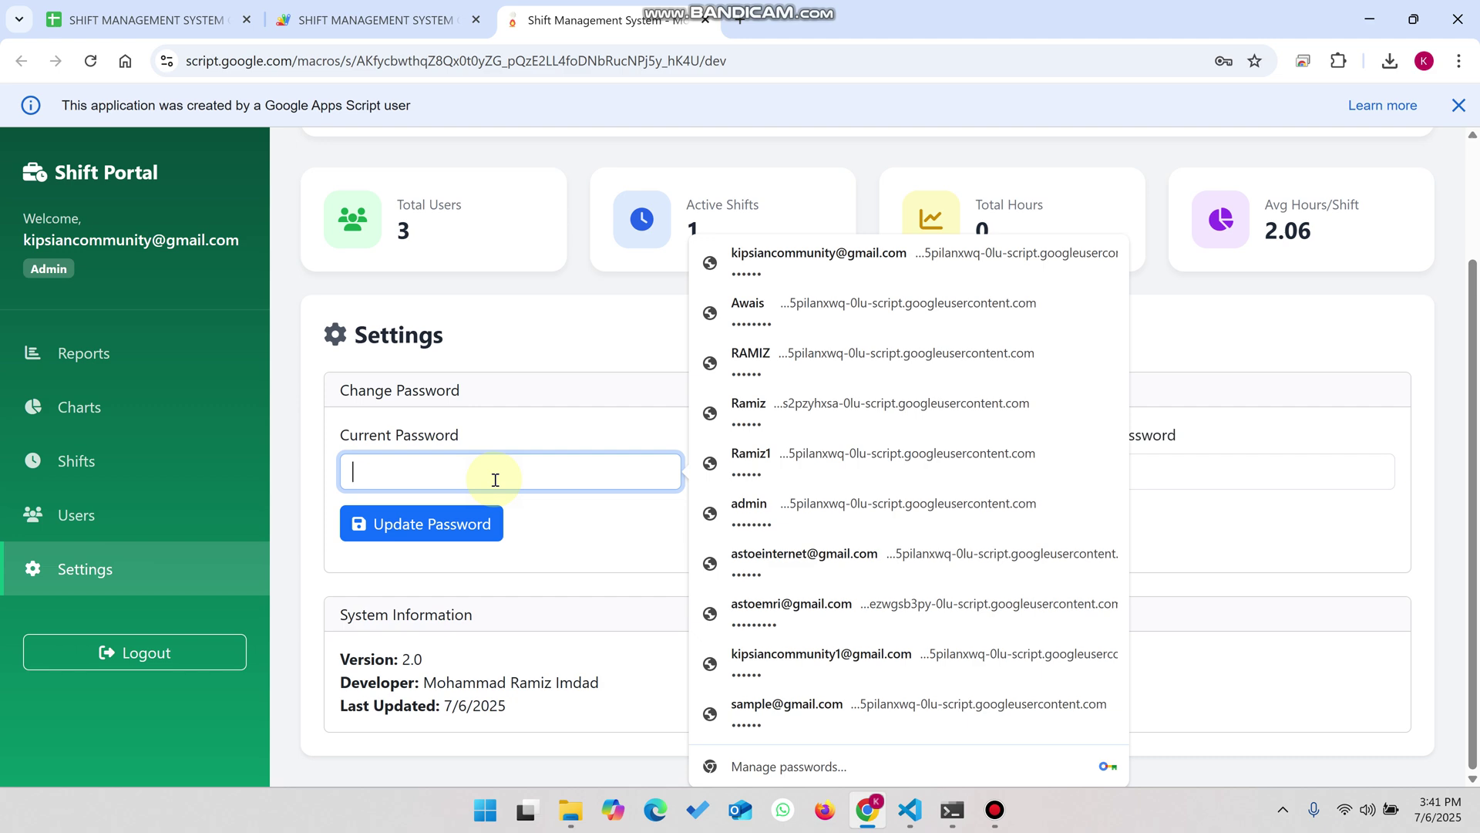
scroll(495, 479, up, 2)
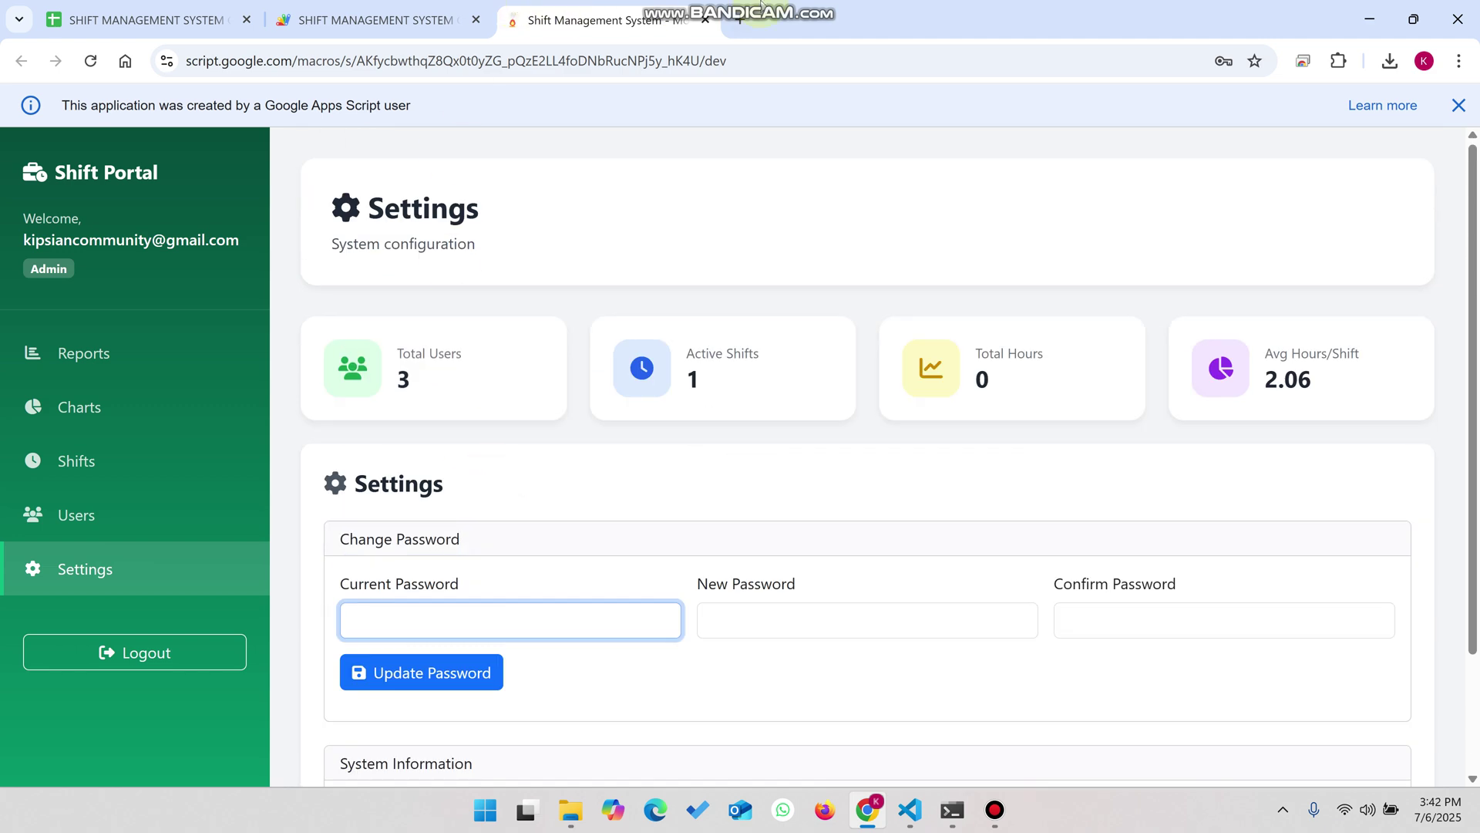
click(790, 8)
click(1452, 122)
click(1458, 105)
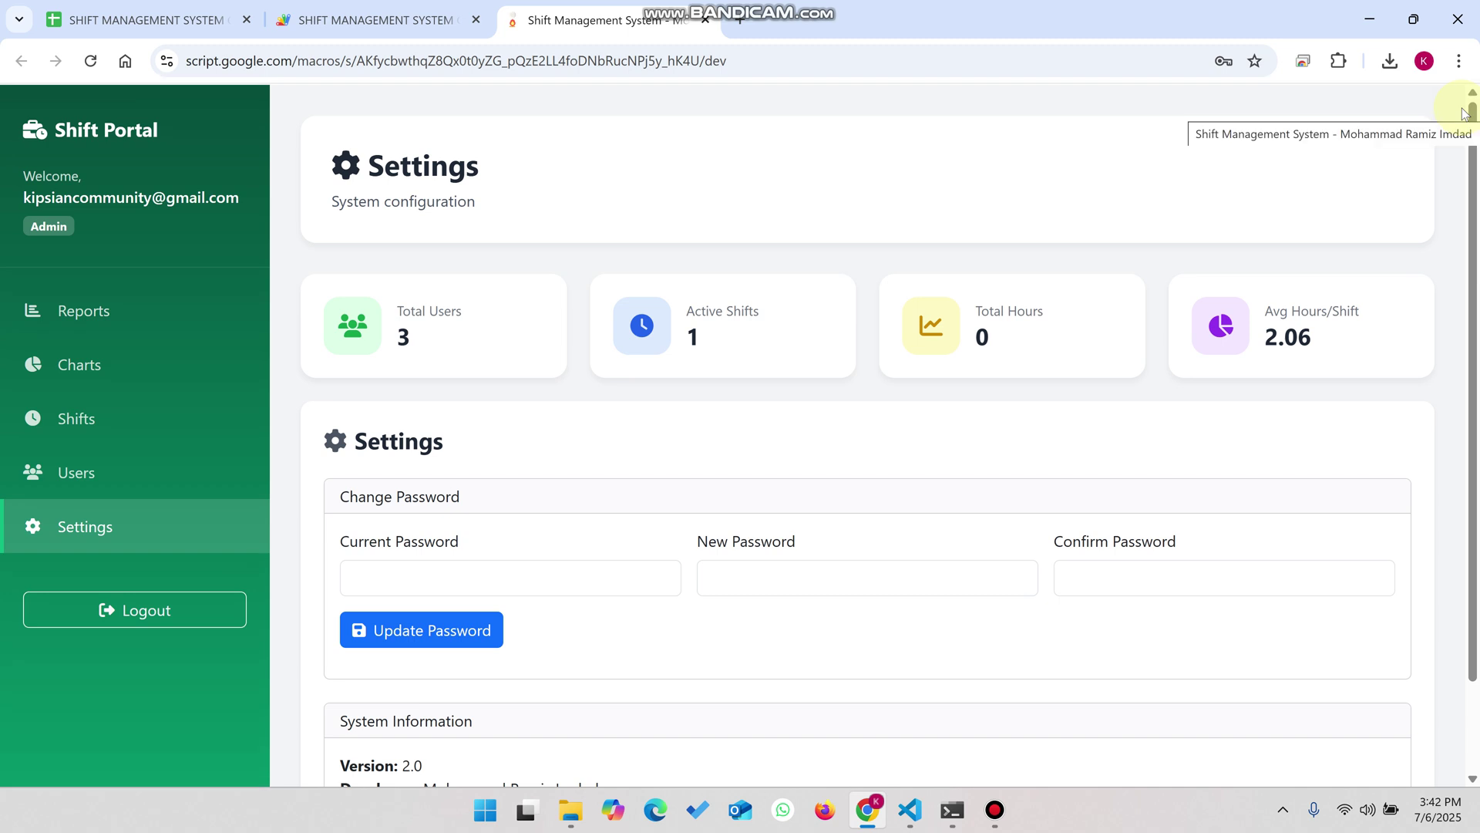
- Filter Reports by the 'All locks are locked' shift type, then refresh the report data
click(91, 310)
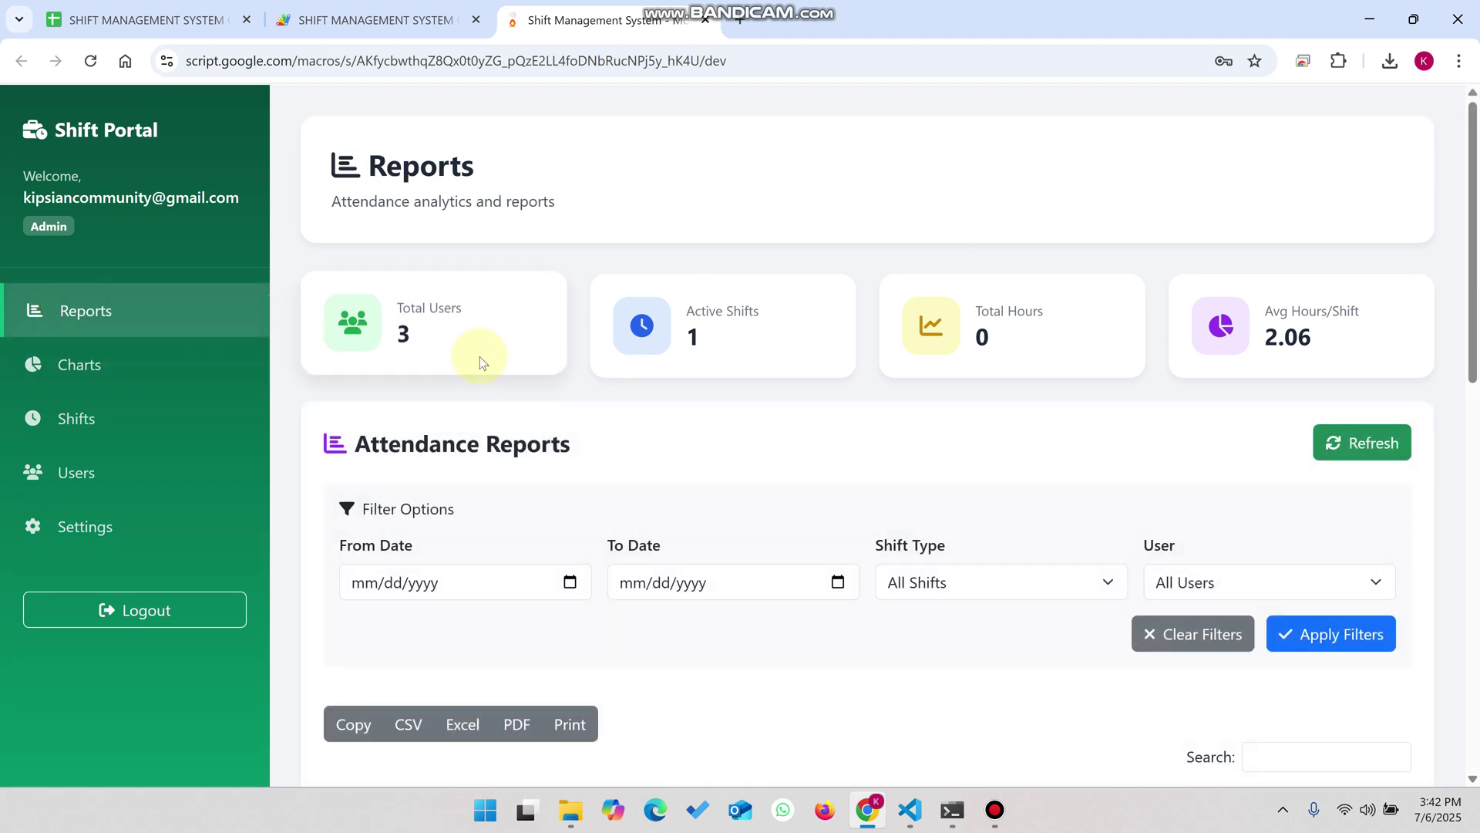
scroll(484, 362, down, 4)
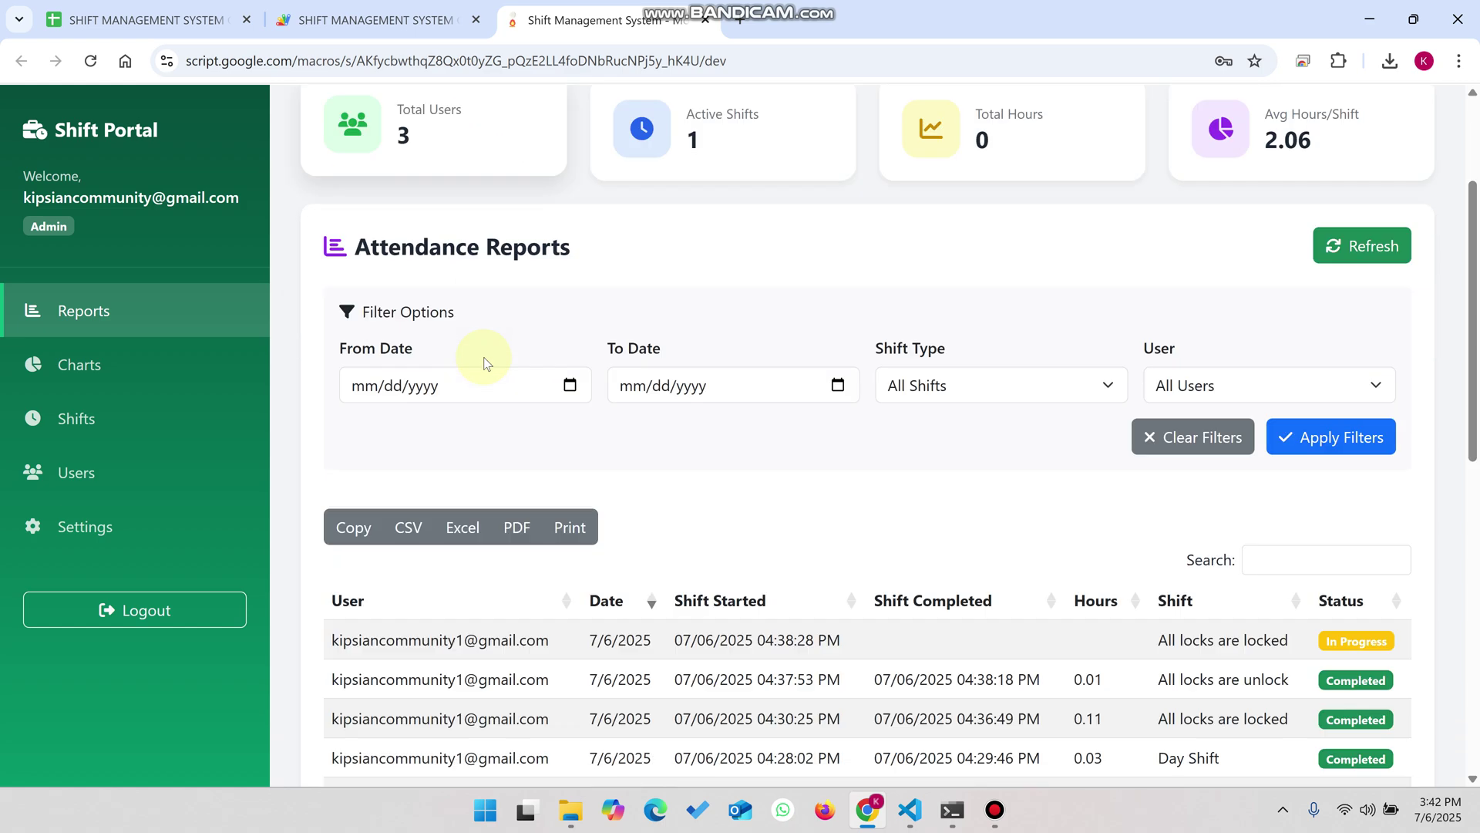
click(947, 293)
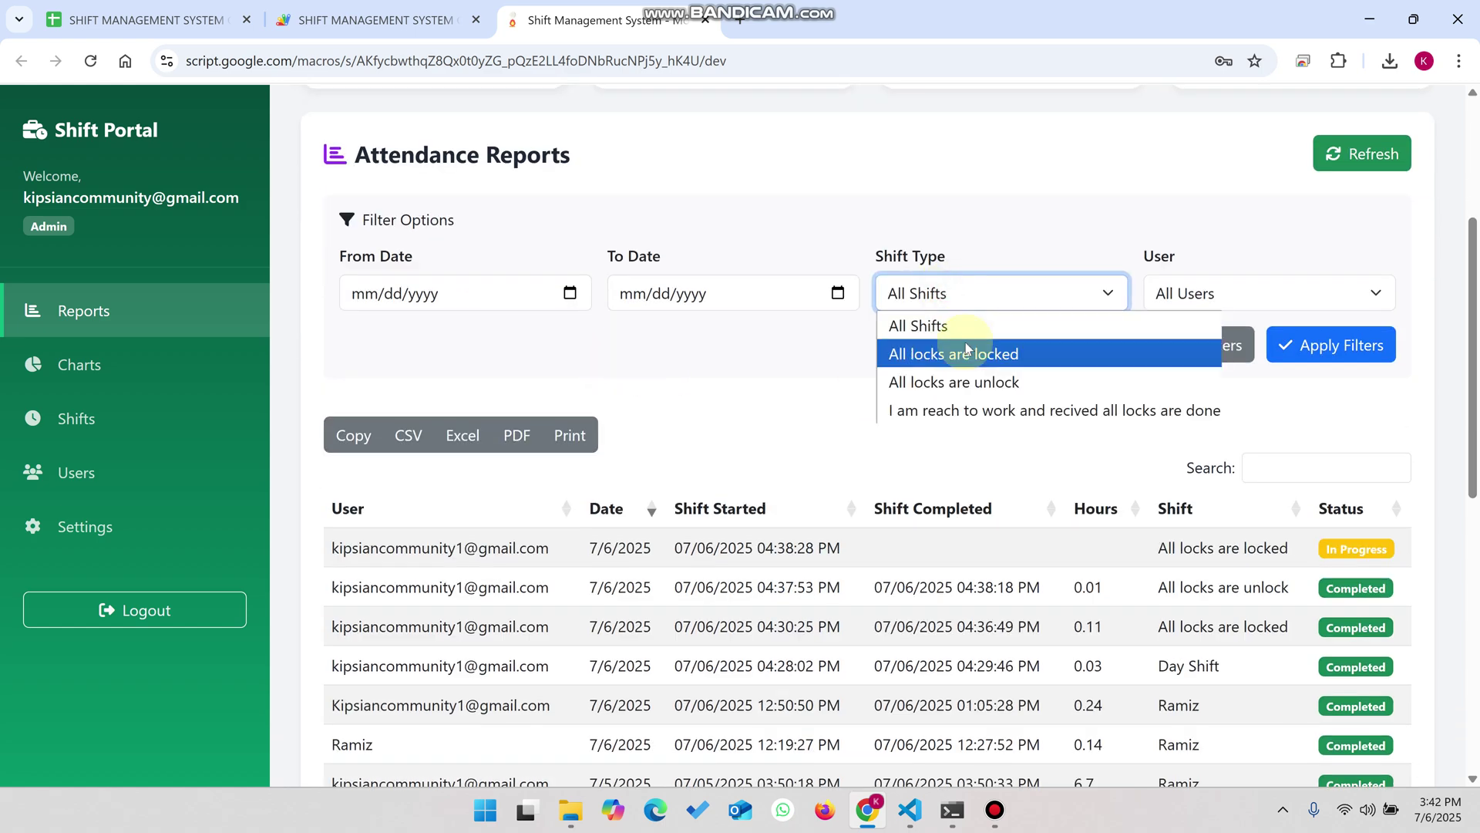
click(968, 351)
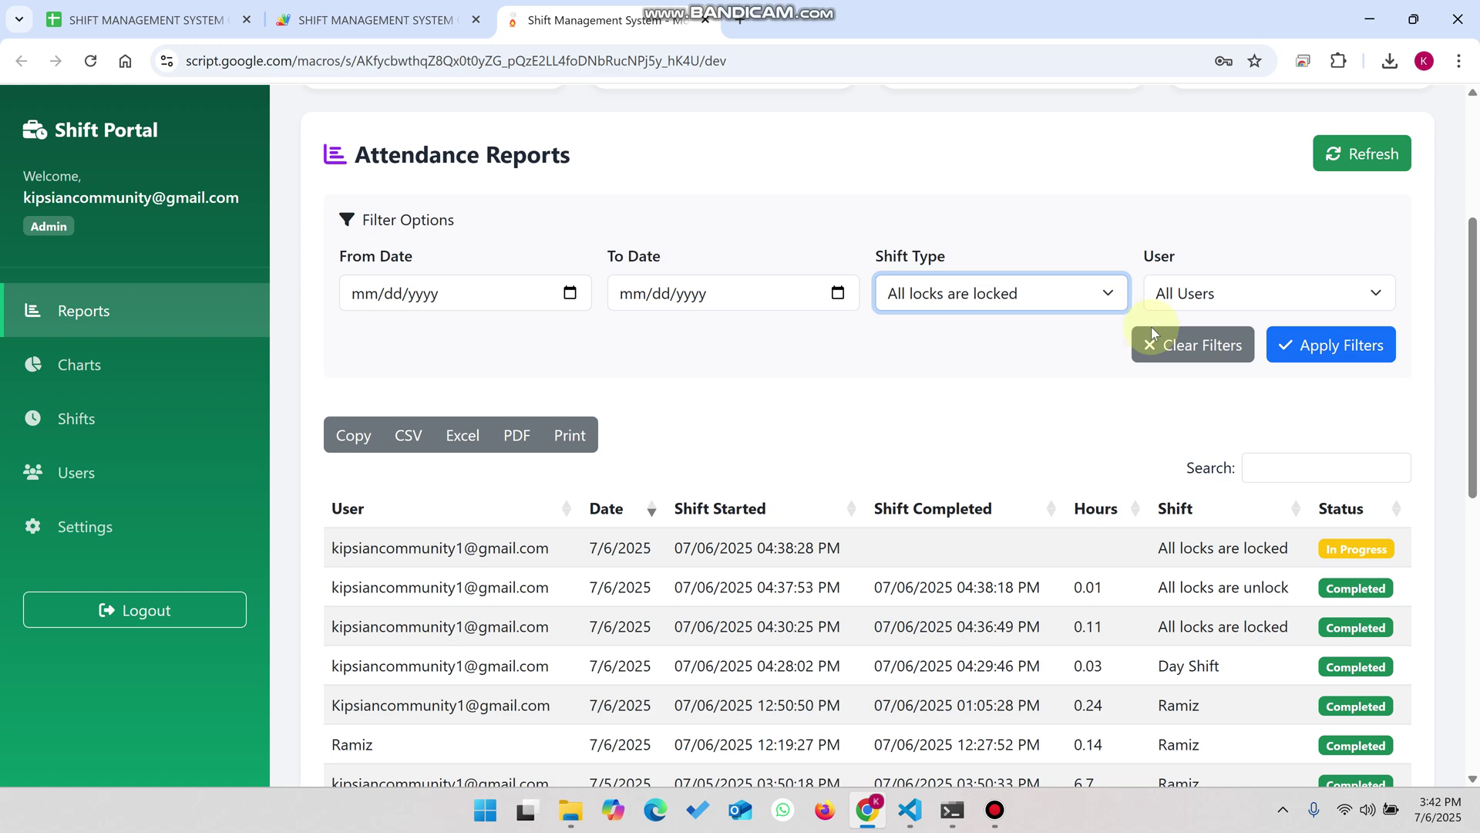
click(1348, 347)
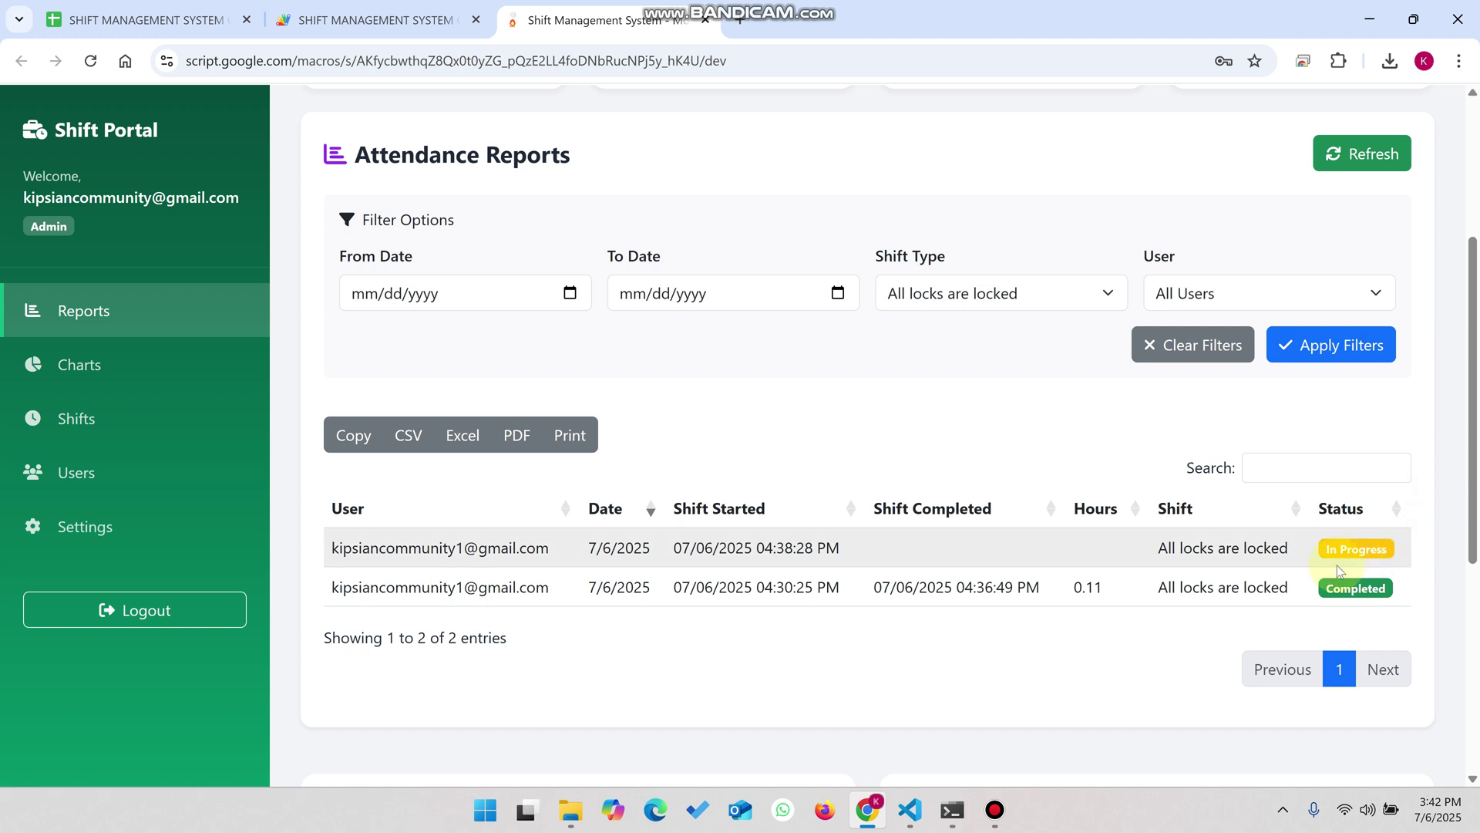
click(1357, 162)
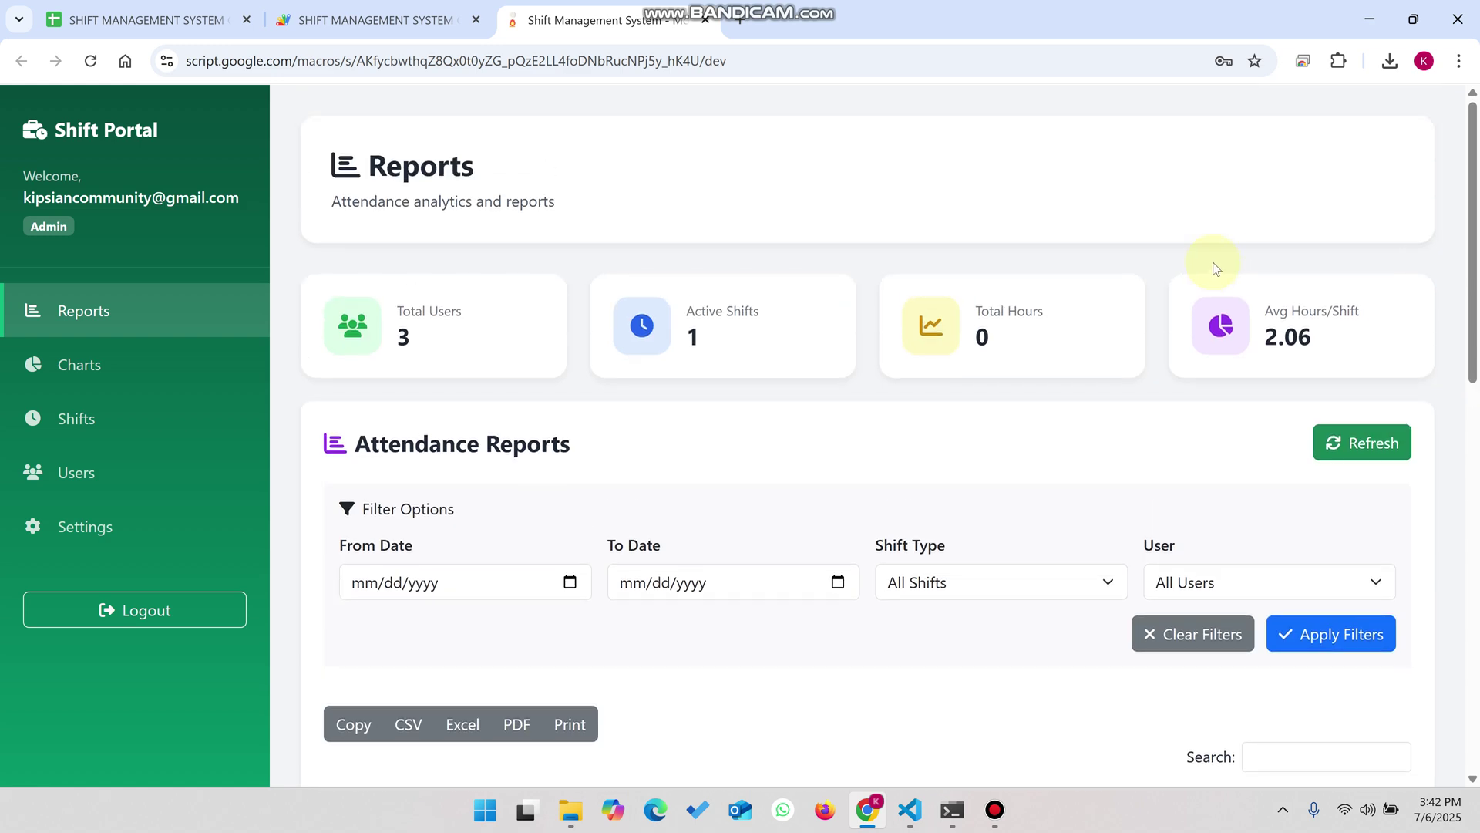
- Log out of the admin account and attempt signing in with the saved guard login
click(108, 608)
click(695, 553)
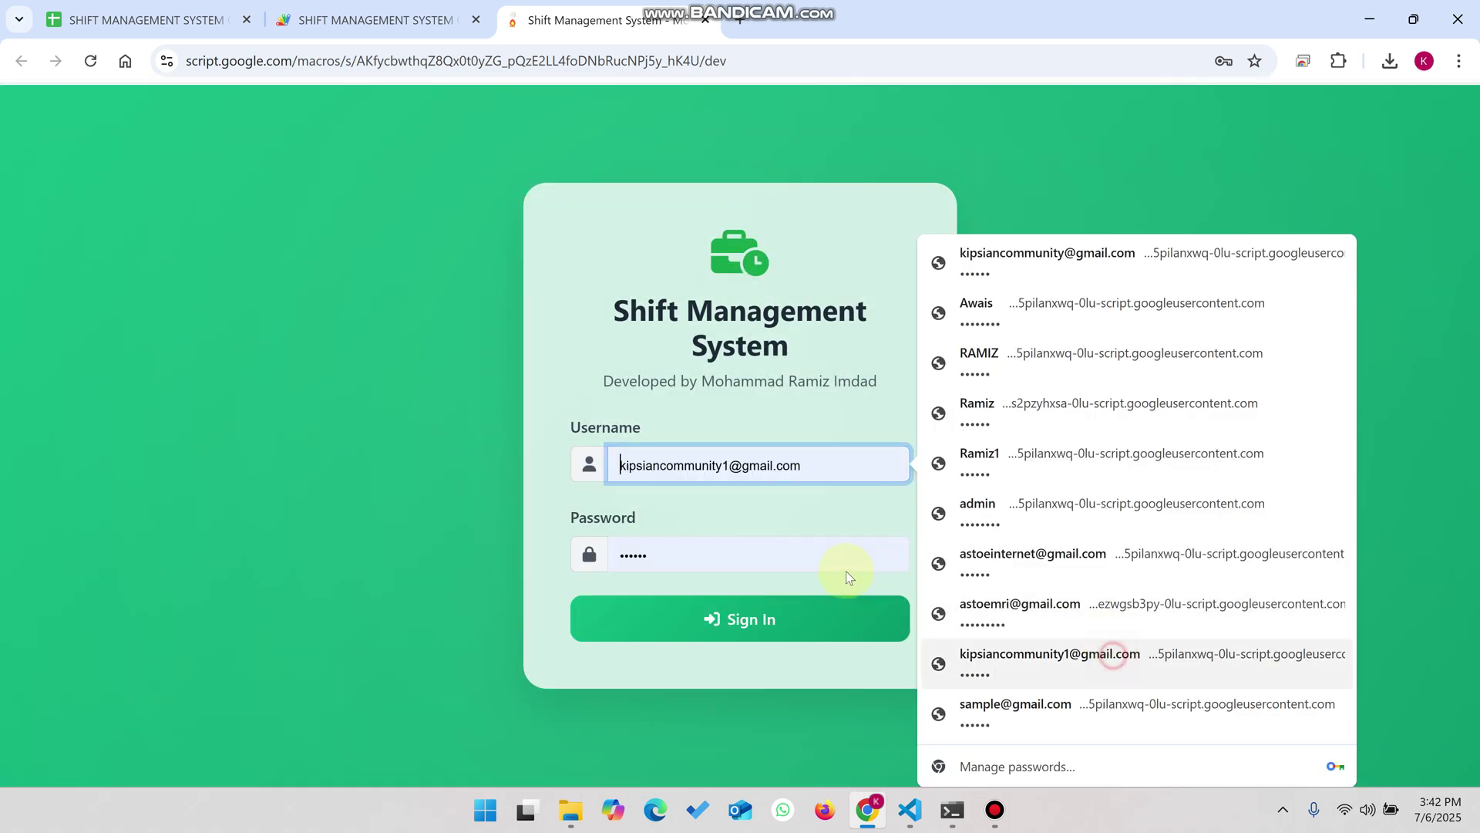
key(Return)
click(731, 559)
click(751, 618)
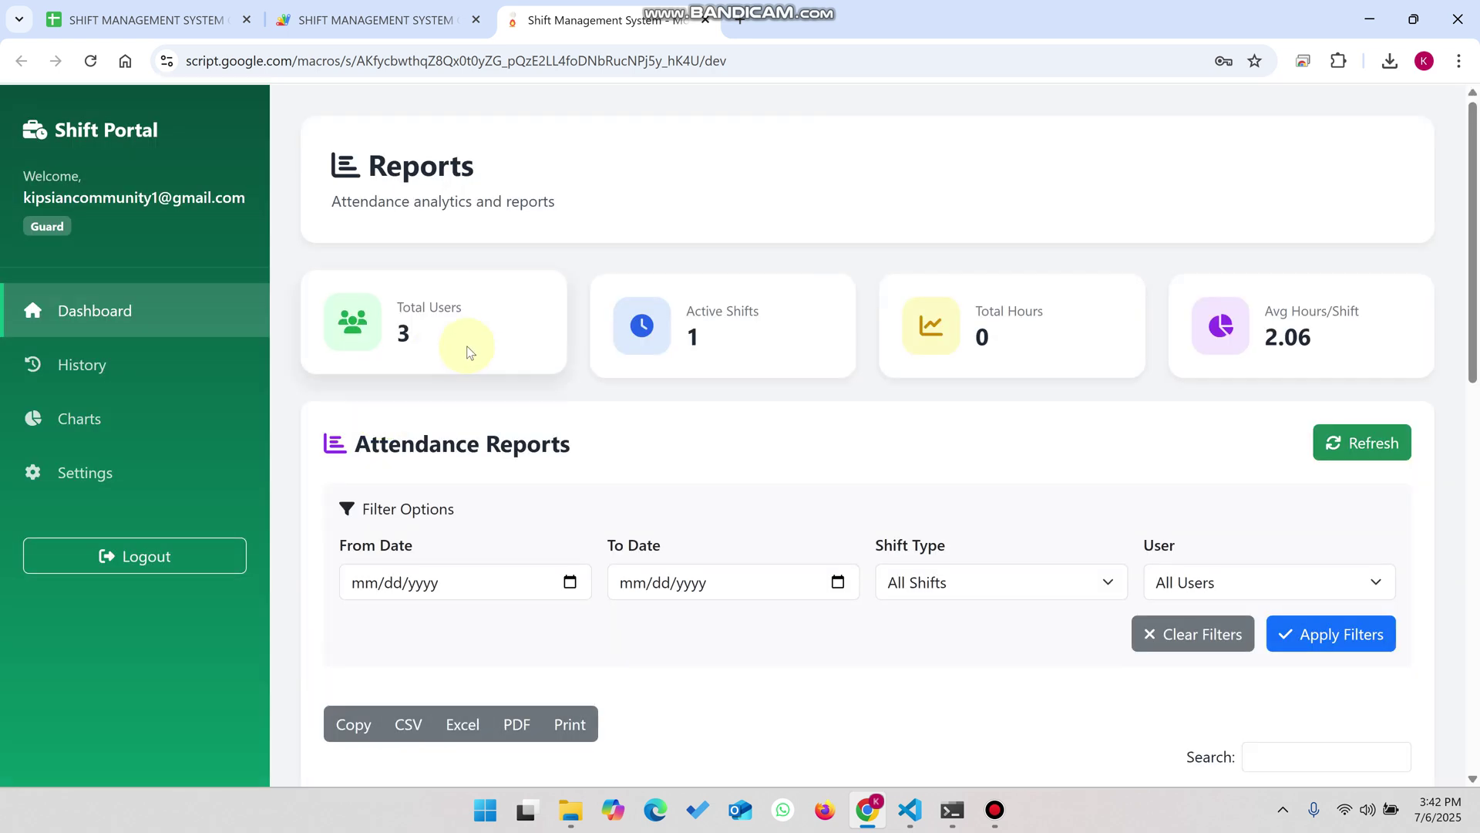
- Reload the stuck page and sign in as the guard using the saved credentials
click(90, 61)
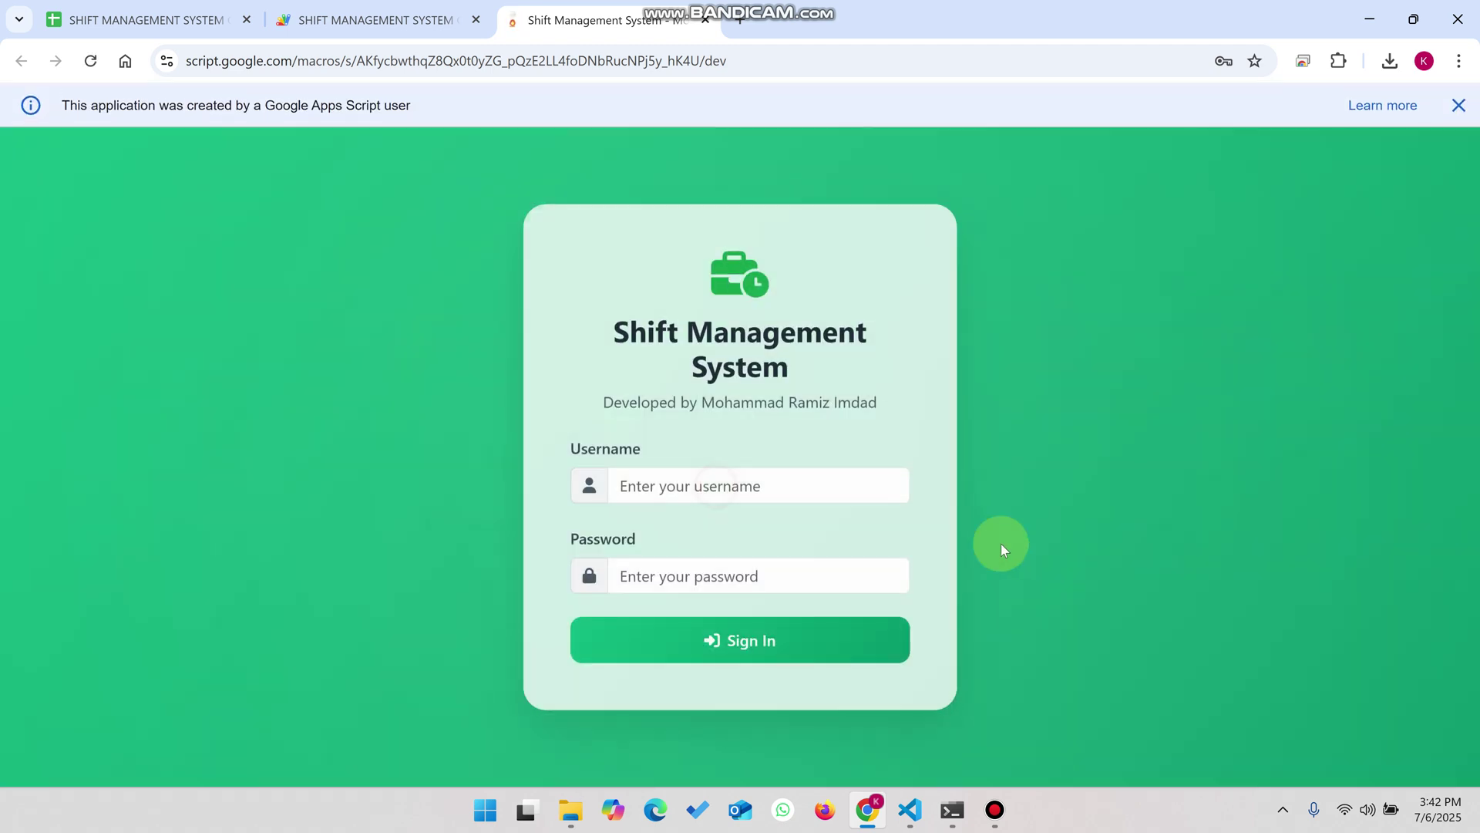
click(848, 486)
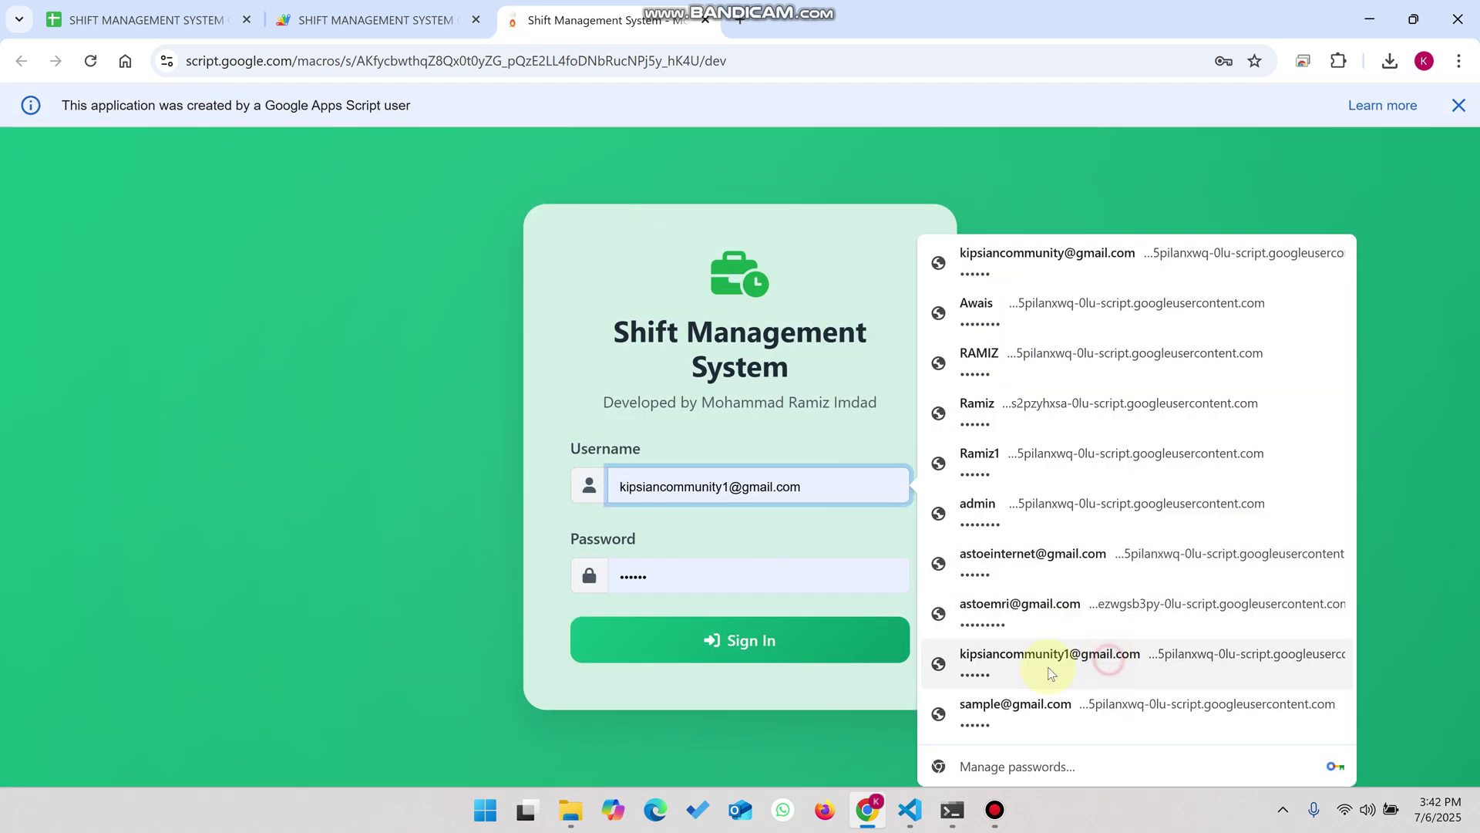
click(1109, 657)
click(772, 578)
text(1)
click(761, 639)
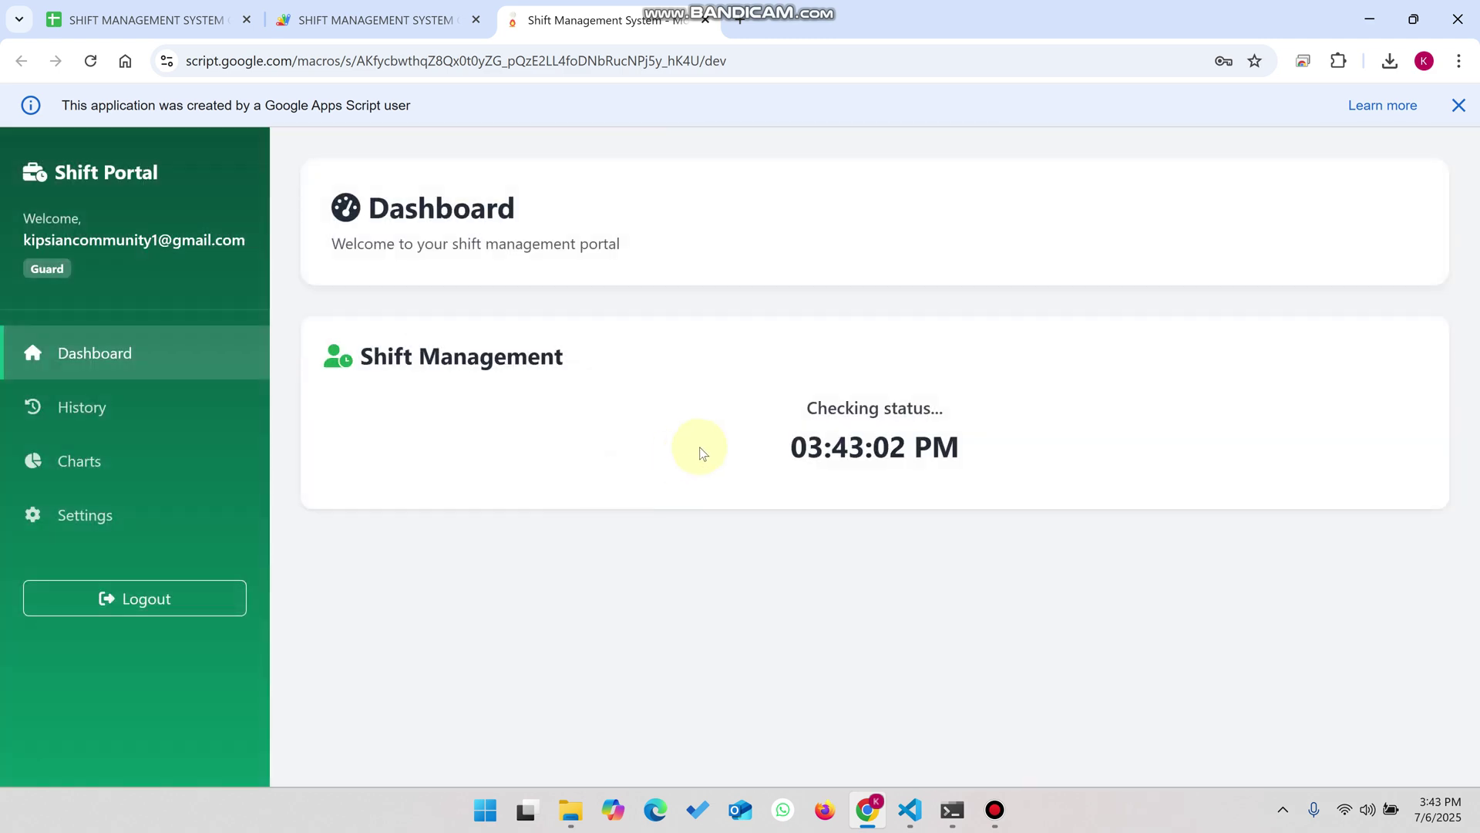
drag(562, 356, 374, 359)
scroll(949, 350, down, 2)
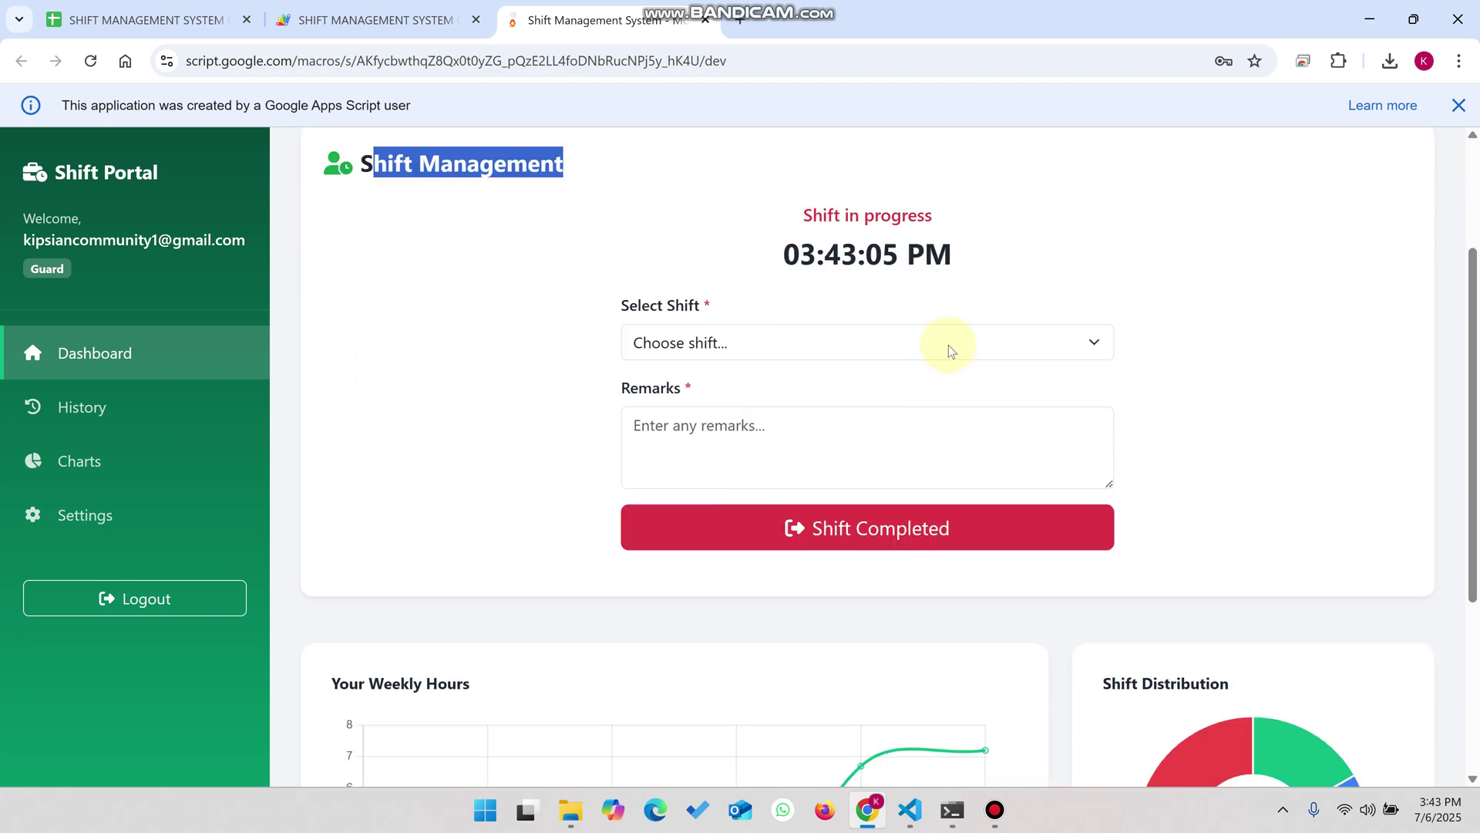
scroll(951, 336, down, 3)
scroll(952, 336, up, 5)
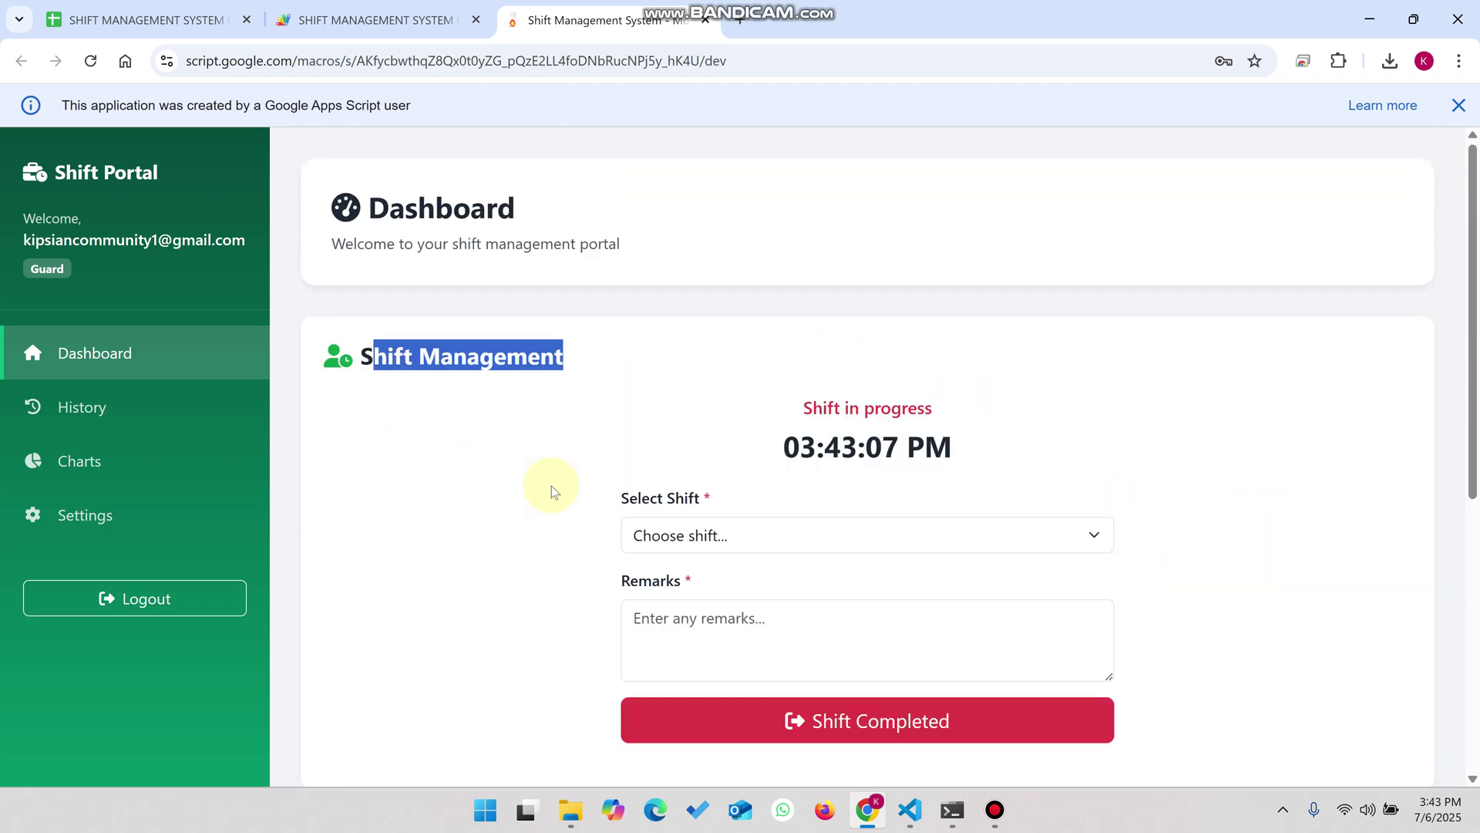
click(685, 539)
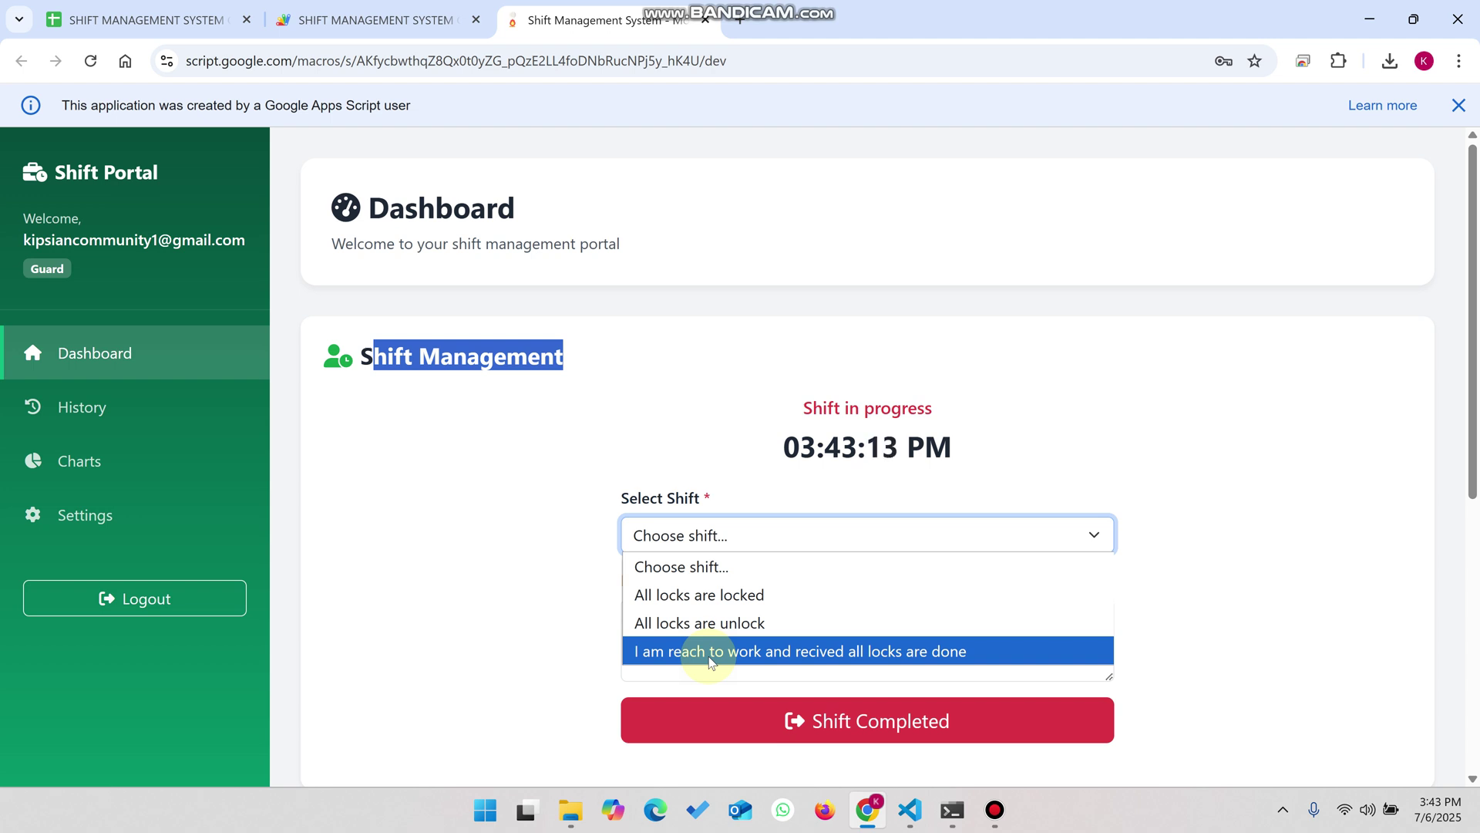
key(Up)
key(Up)
key(Up)
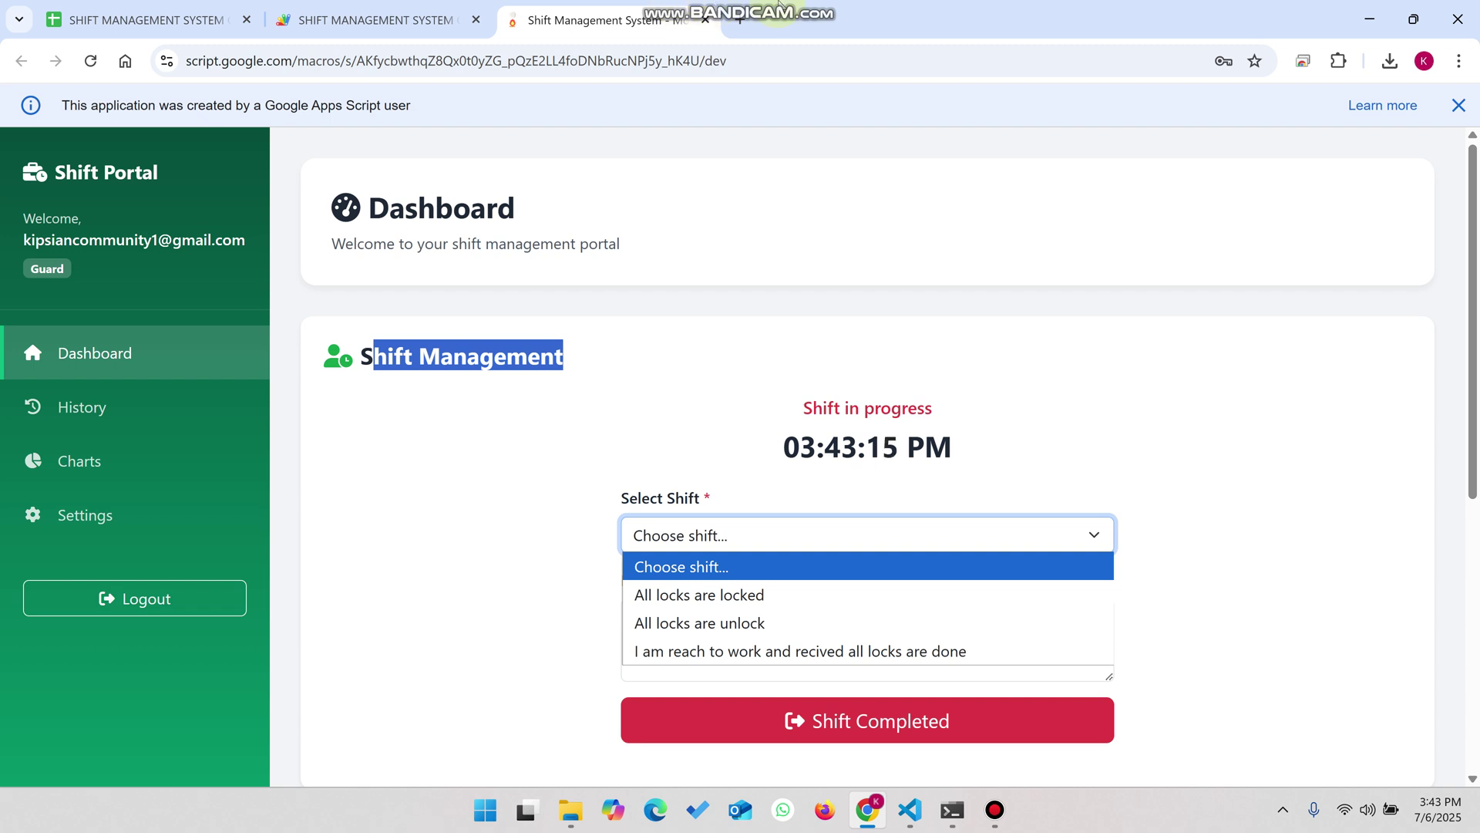
click(781, 10)
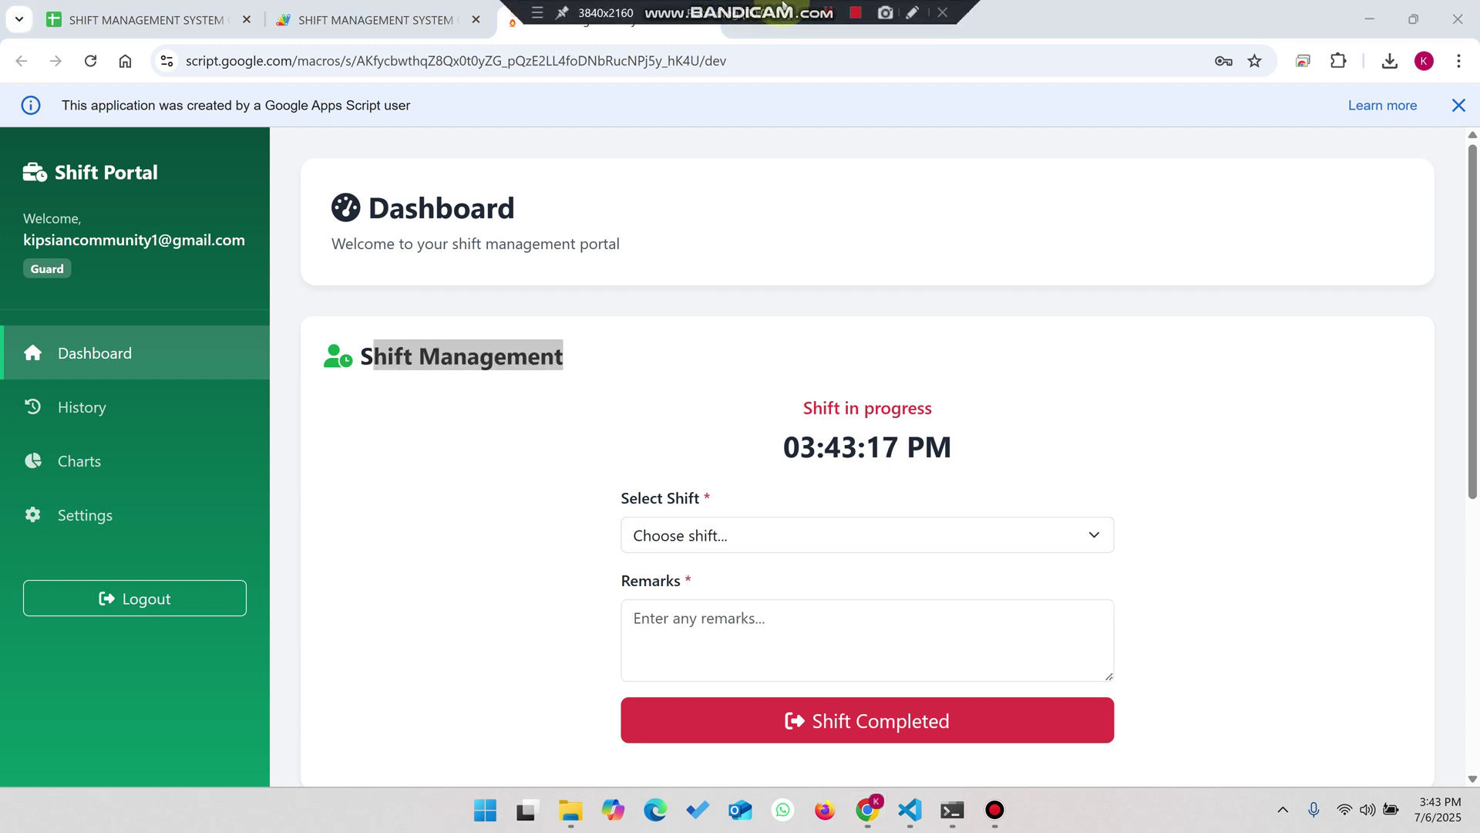